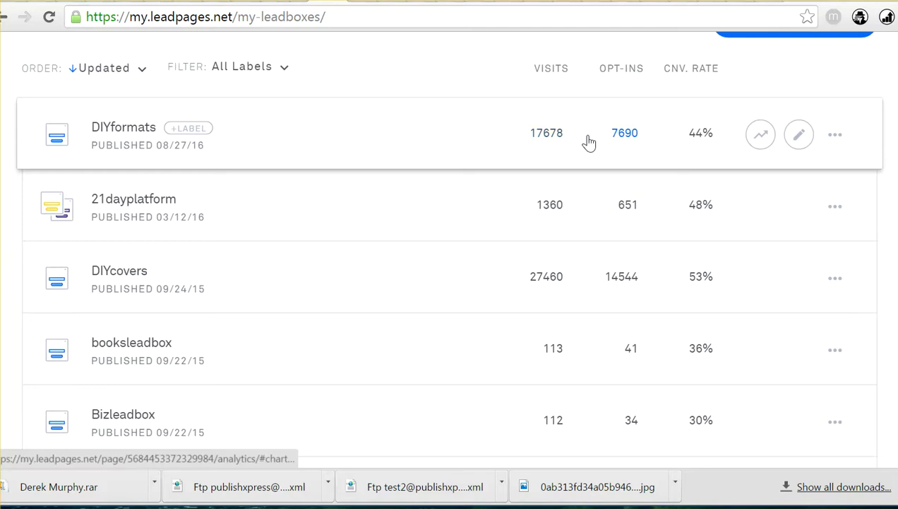
- Open the DIYformats leadbox and review its header image, offer text, e-mail field and submit button
{"action": "scroll", "coordinate": [154, 132], "scroll_direction": "up", "scroll_amount": 3}
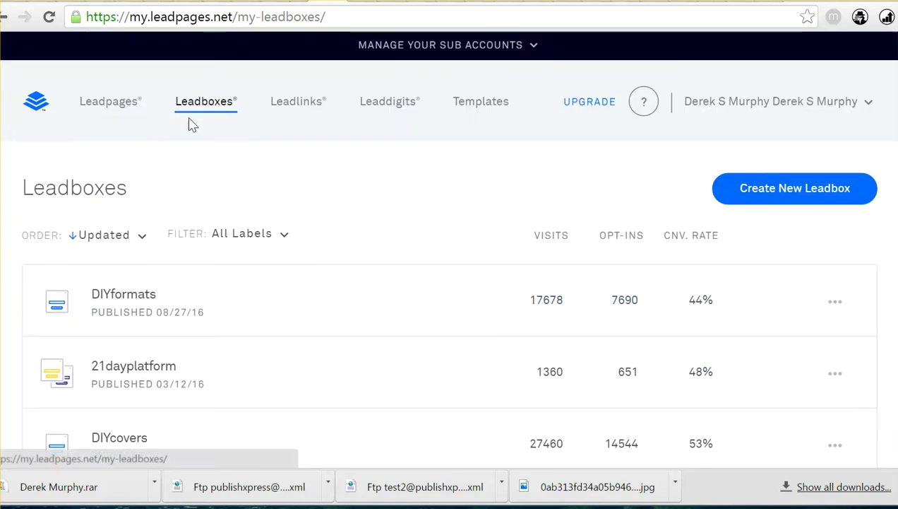
{"action": "scroll", "coordinate": [172, 166], "scroll_direction": "down", "scroll_amount": 3}
{"action": "left_click", "coordinate": [118, 134]}
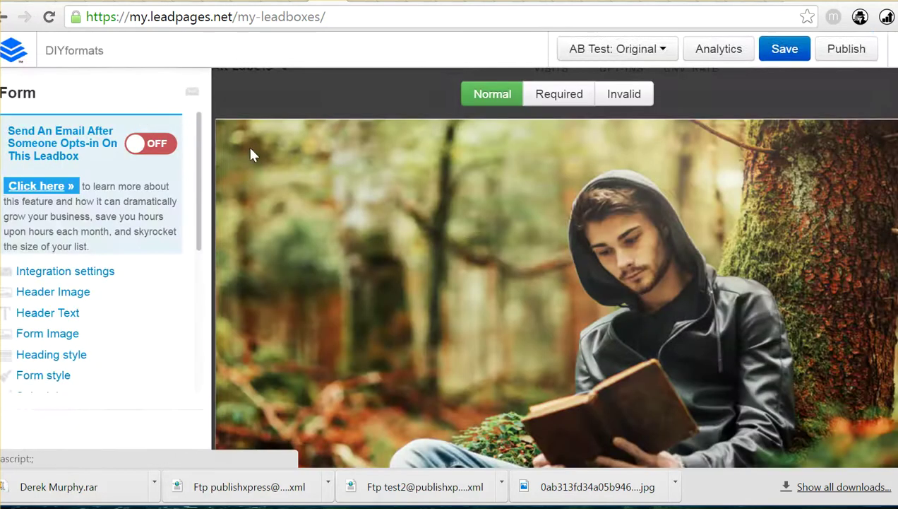
{"action": "scroll", "coordinate": [253, 154], "scroll_direction": "down", "scroll_amount": 3}
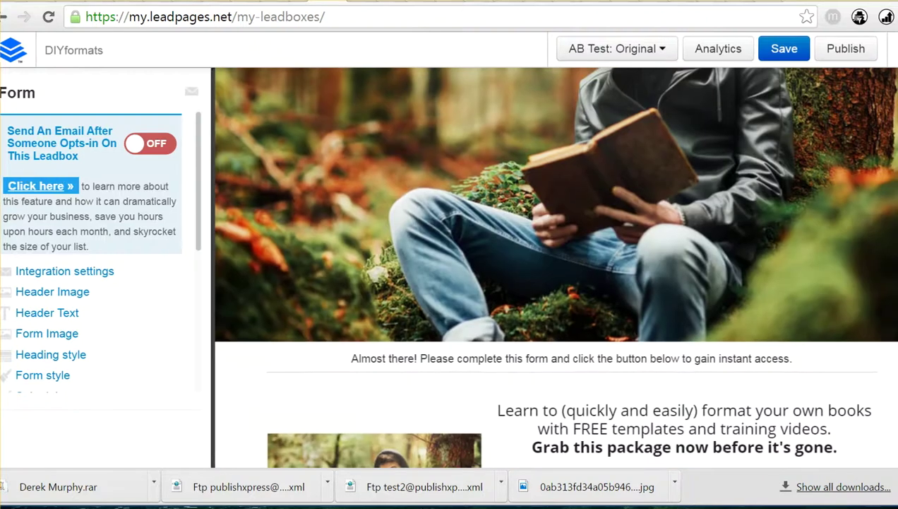
{"action": "scroll", "coordinate": [361, 257], "scroll_direction": "down", "scroll_amount": 2}
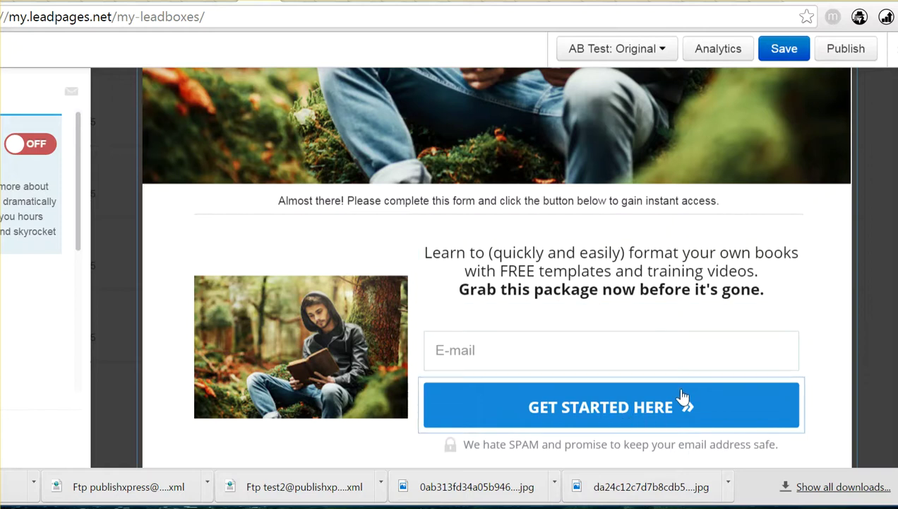
{"action": "scroll", "coordinate": [290, 177], "scroll_direction": "up", "scroll_amount": 2}
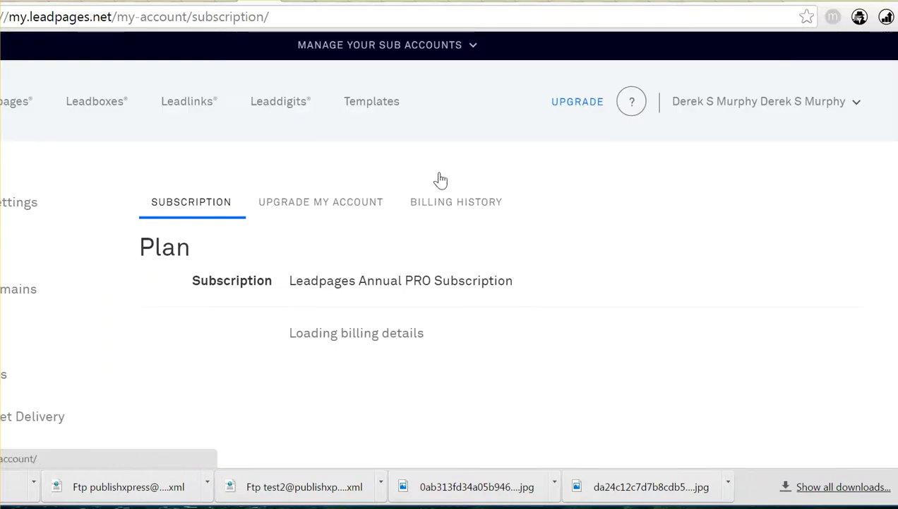
- Return from the subscription page to the Leadboxes list and check the DIYformats publish date, visits, opt-ins and conversion rate
{"action": "scroll", "coordinate": [44, 126], "scroll_direction": "down", "scroll_amount": 5}
{"action": "scroll", "coordinate": [120, 193], "scroll_direction": "up", "scroll_amount": 5}
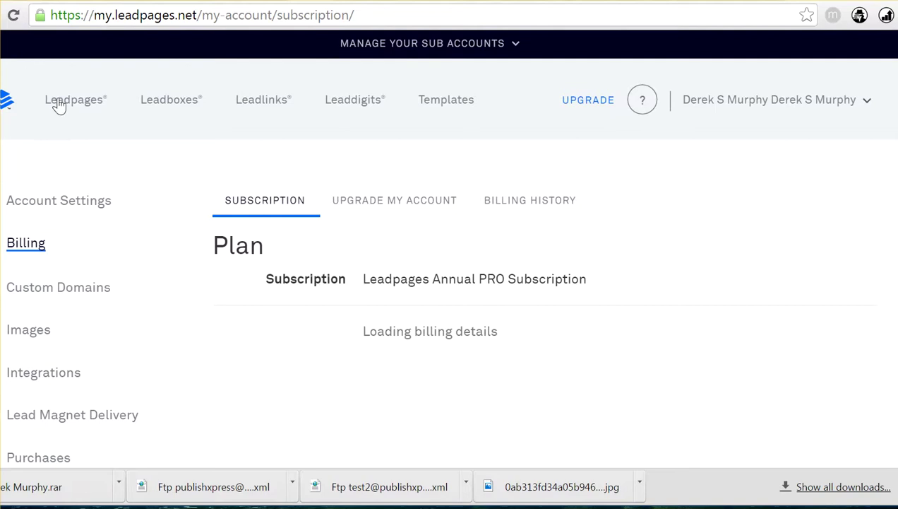
{"action": "left_click", "coordinate": [171, 110]}
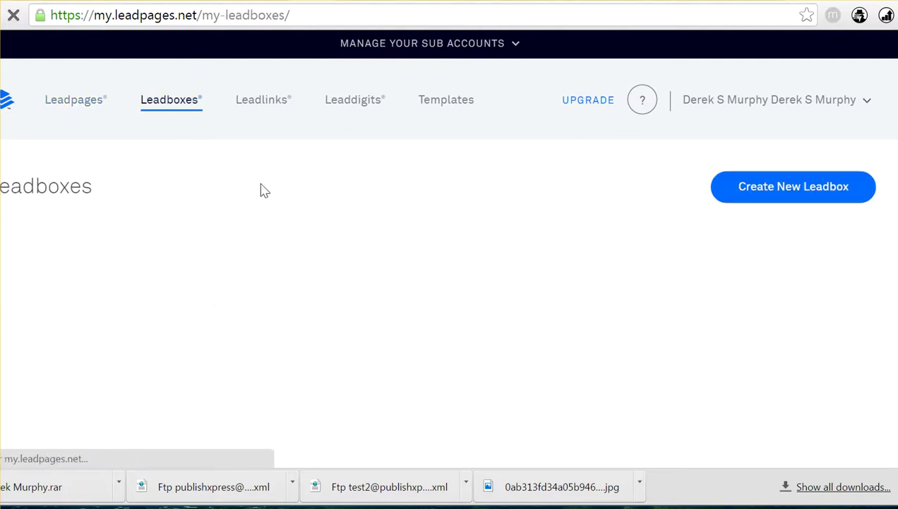
{"action": "scroll", "coordinate": [388, 242], "scroll_direction": "down", "scroll_amount": 1}
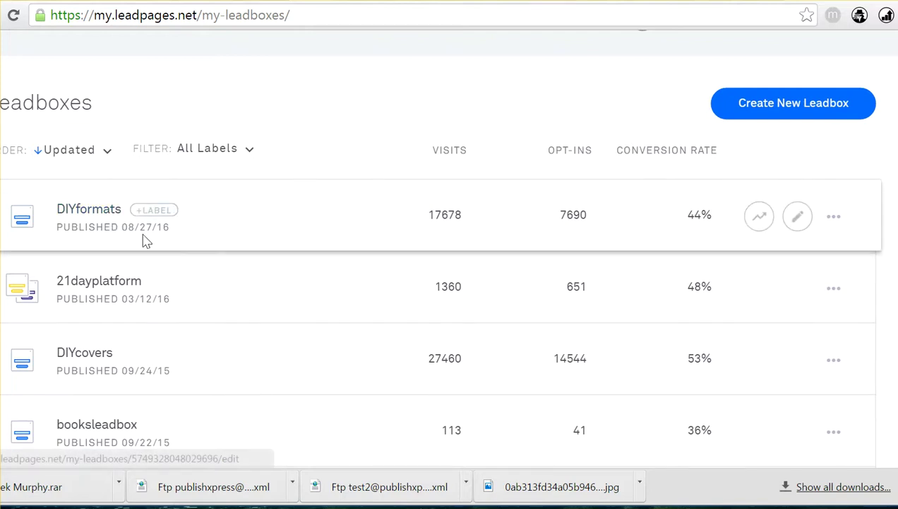
{"action": "left_click_drag", "start_coordinate": [170, 226], "coordinate": [60, 232]}
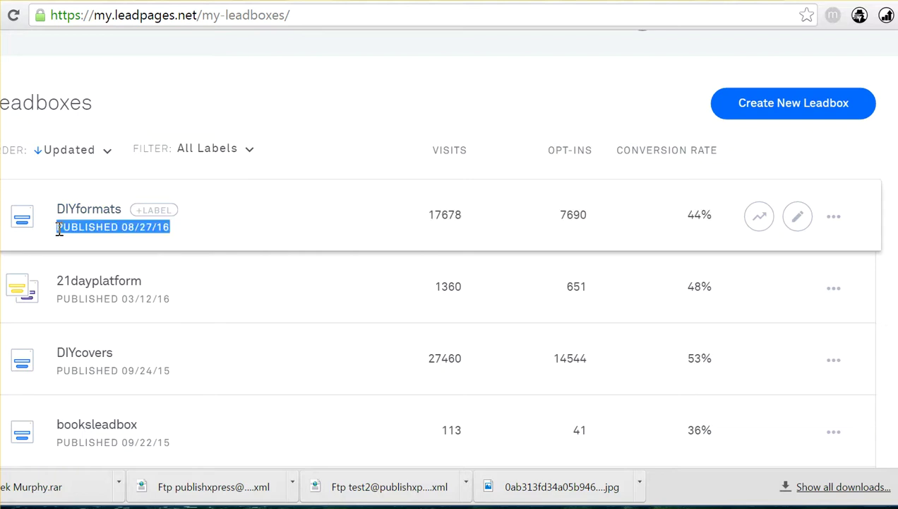
{"action": "left_click", "coordinate": [183, 236]}
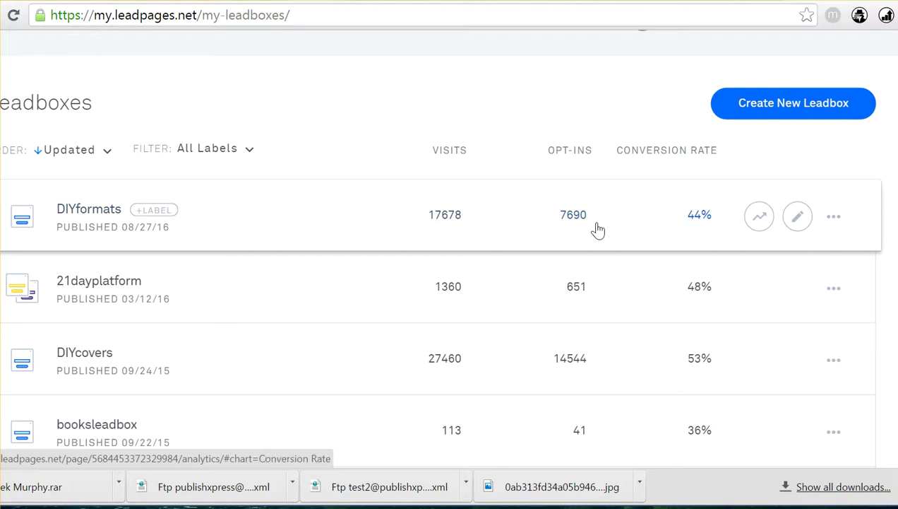
{"action": "scroll", "coordinate": [703, 212], "scroll_direction": "down", "scroll_amount": 2}
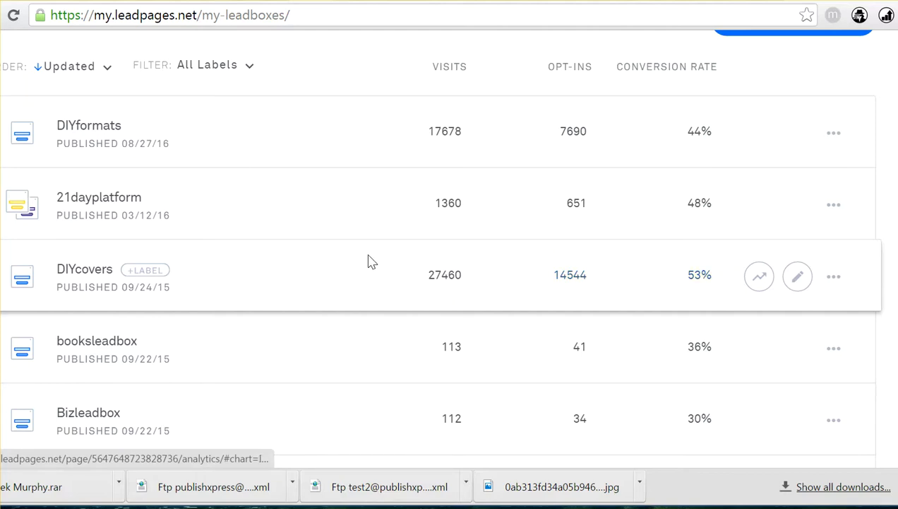
- Open the DIYcovers leadbox and examine its progress bar, header image, headline and opt-in form
{"action": "scroll", "coordinate": [372, 261], "scroll_direction": "up", "scroll_amount": 1}
{"action": "left_click", "coordinate": [82, 354]}
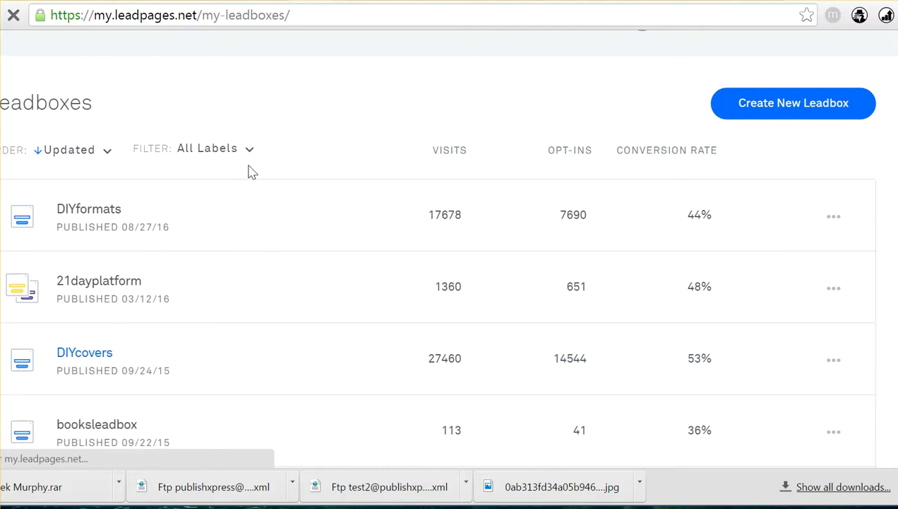
{"action": "scroll", "coordinate": [311, 191], "scroll_direction": "down", "scroll_amount": 5}
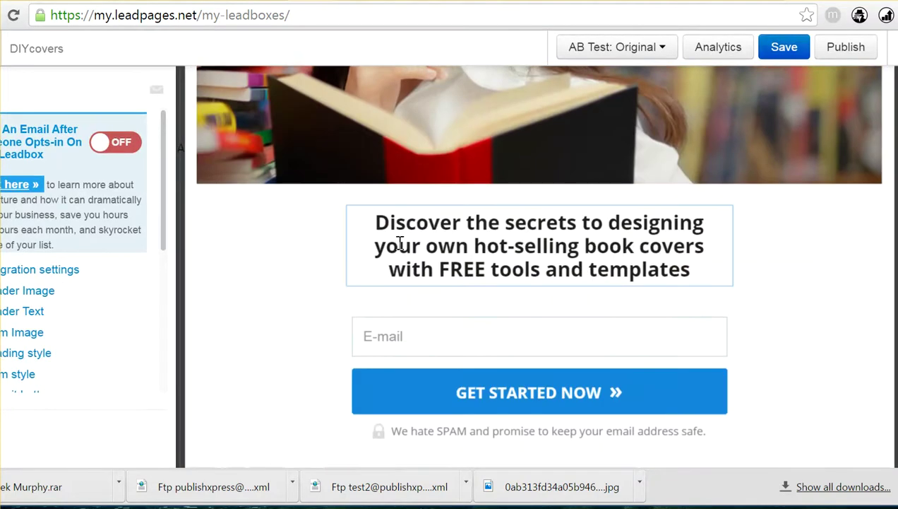
{"action": "scroll", "coordinate": [399, 242], "scroll_direction": "up", "scroll_amount": 5}
{"action": "scroll", "coordinate": [332, 225], "scroll_direction": "down", "scroll_amount": 4}
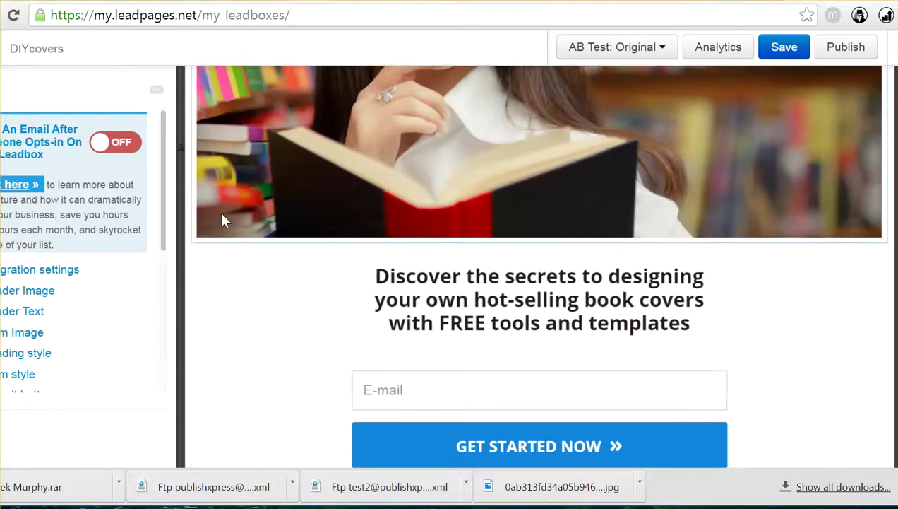
{"action": "scroll", "coordinate": [221, 216], "scroll_direction": "down", "scroll_amount": 1}
{"action": "key", "text": "super+Up"}
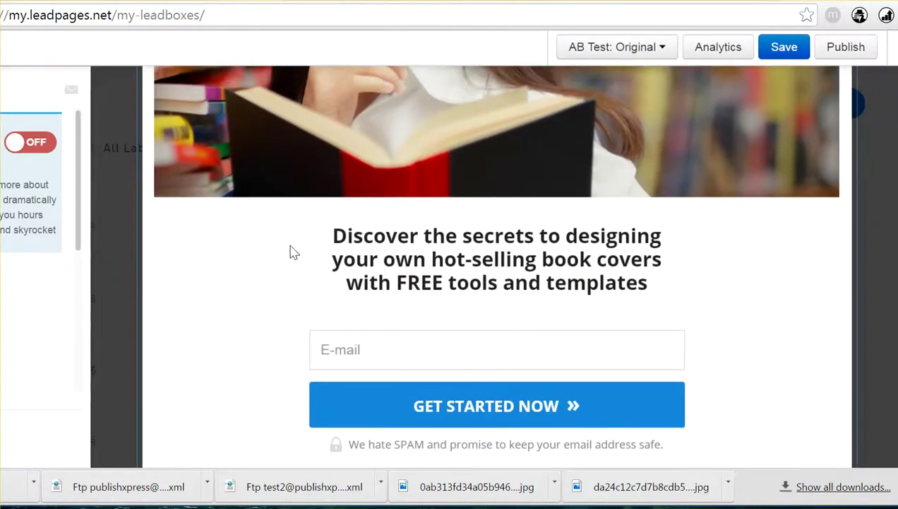
{"action": "scroll", "coordinate": [762, 236], "scroll_direction": "up", "scroll_amount": 1}
{"action": "scroll", "coordinate": [568, 260], "scroll_direction": "down", "scroll_amount": 1}
{"action": "scroll", "coordinate": [729, 235], "scroll_direction": "up", "scroll_amount": 5}
{"action": "scroll", "coordinate": [728, 235], "scroll_direction": "up", "scroll_amount": 1}
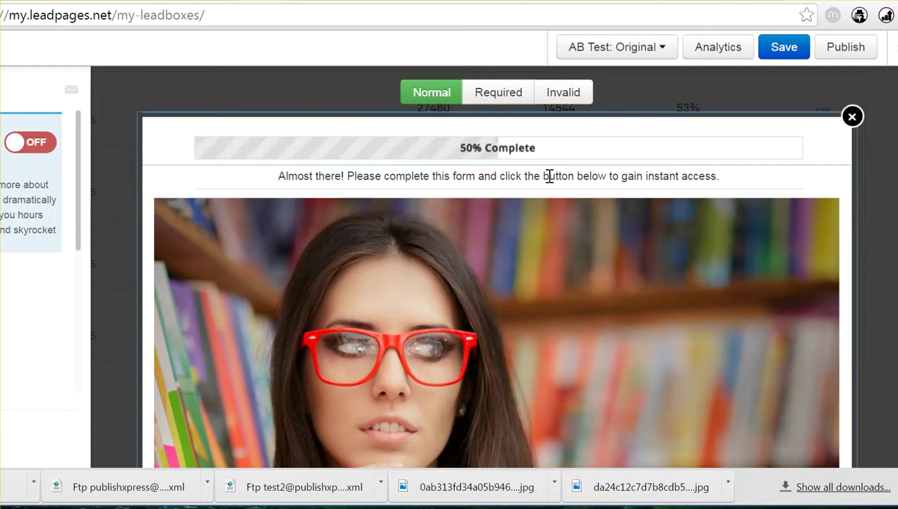
{"action": "scroll", "coordinate": [352, 224], "scroll_direction": "down", "scroll_amount": 5}
{"action": "scroll", "coordinate": [351, 225], "scroll_direction": "down", "scroll_amount": 5}
{"action": "scroll", "coordinate": [788, 127], "scroll_direction": "up", "scroll_amount": 10}
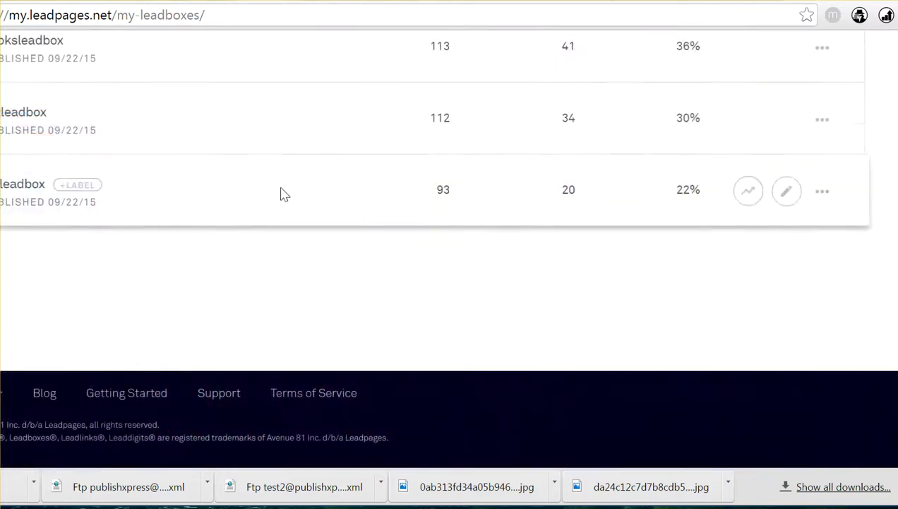
- Compare the visits, opt-ins and conversion rates across the whole list of leadboxes
{"action": "scroll", "coordinate": [257, 205], "scroll_direction": "up", "scroll_amount": 5}
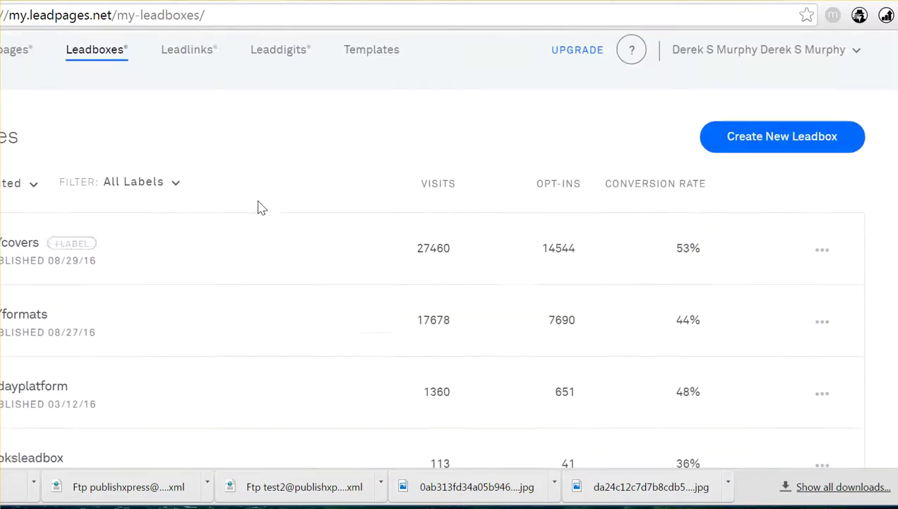
{"action": "scroll", "coordinate": [294, 180], "scroll_direction": "down", "scroll_amount": 3}
{"action": "scroll", "coordinate": [301, 214], "scroll_direction": "up", "scroll_amount": 3}
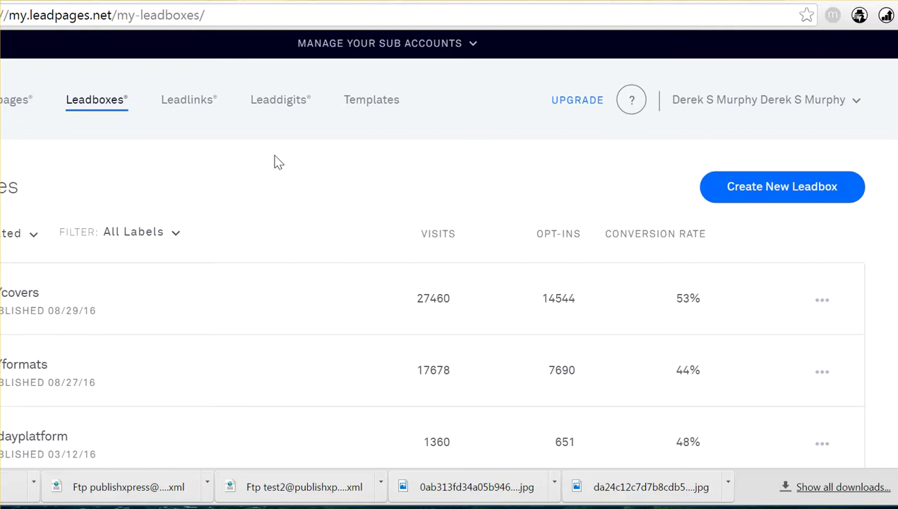
{"action": "scroll", "coordinate": [275, 164], "scroll_direction": "down", "scroll_amount": 6}
{"action": "scroll", "coordinate": [212, 178], "scroll_direction": "up", "scroll_amount": 5}
{"action": "scroll", "coordinate": [193, 182], "scroll_direction": "up", "scroll_amount": 1}
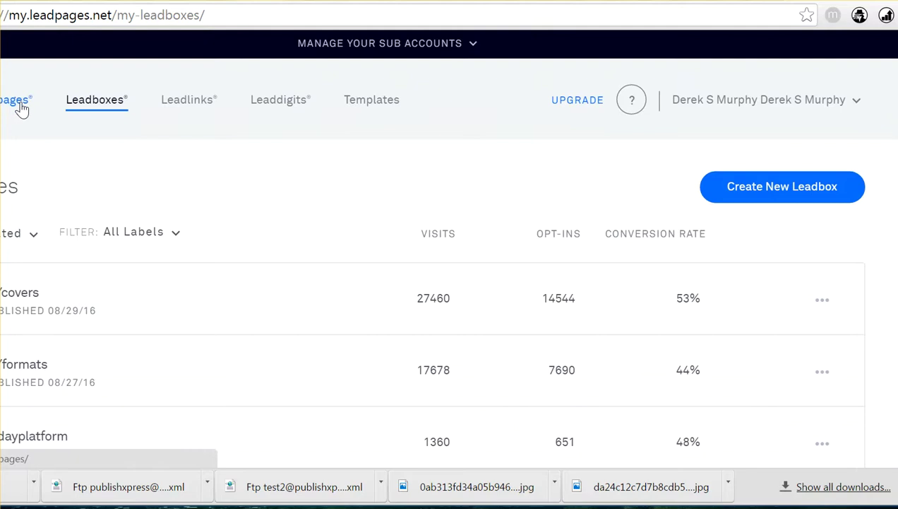
- Open the Leadpages list and look through the published upsell, downsell and sales pages
{"action": "left_click", "coordinate": [21, 105]}
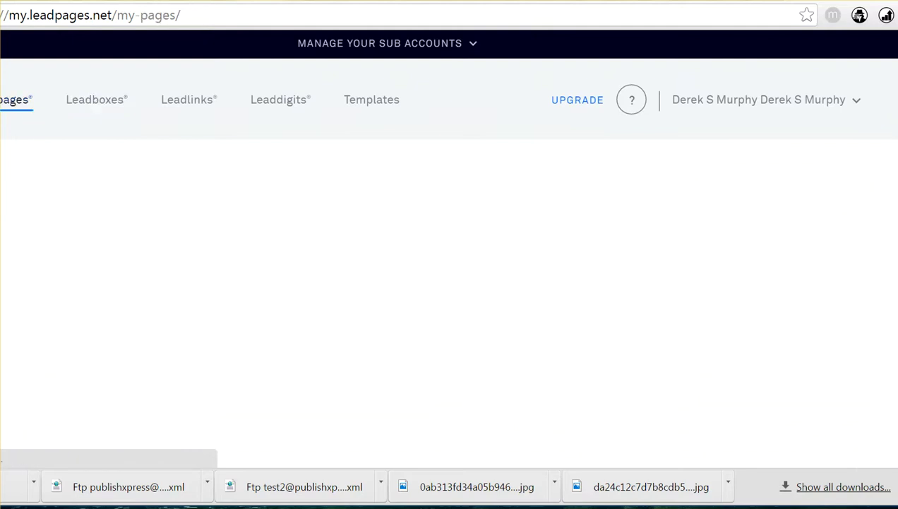
{"action": "scroll", "coordinate": [131, 281], "scroll_direction": "down", "scroll_amount": 4}
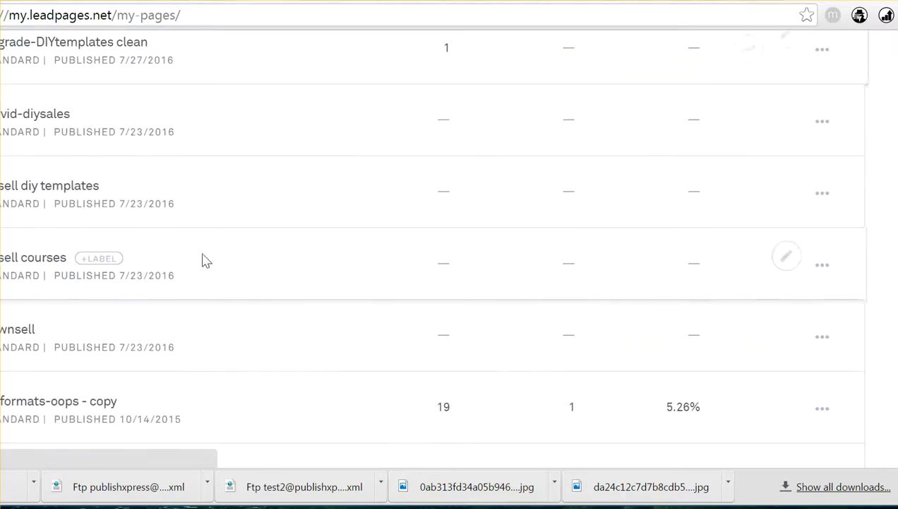
{"action": "scroll", "coordinate": [59, 209], "scroll_direction": "down", "scroll_amount": 5}
{"action": "scroll", "coordinate": [100, 257], "scroll_direction": "up", "scroll_amount": 8}
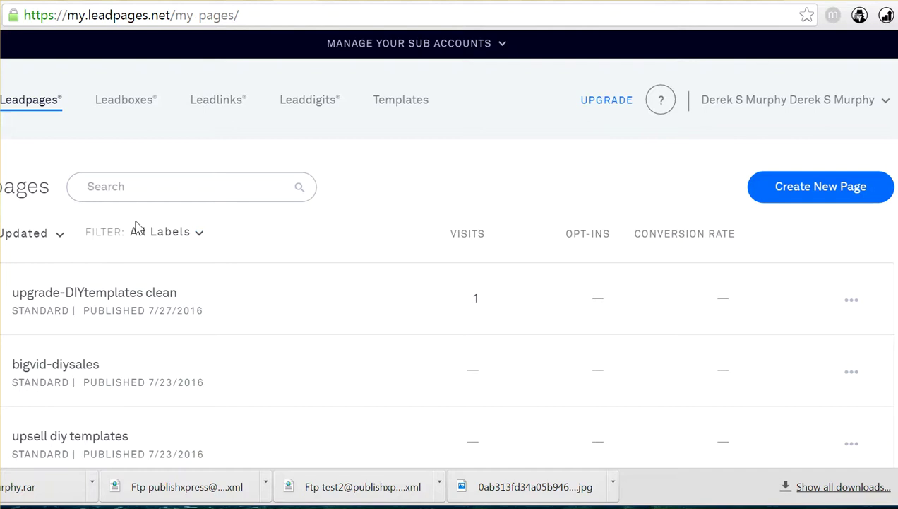
{"action": "scroll", "coordinate": [150, 264], "scroll_direction": "down", "scroll_amount": 2}
{"action": "scroll", "coordinate": [194, 291], "scroll_direction": "up", "scroll_amount": 2}
{"action": "scroll", "coordinate": [229, 215], "scroll_direction": "down", "scroll_amount": 3}
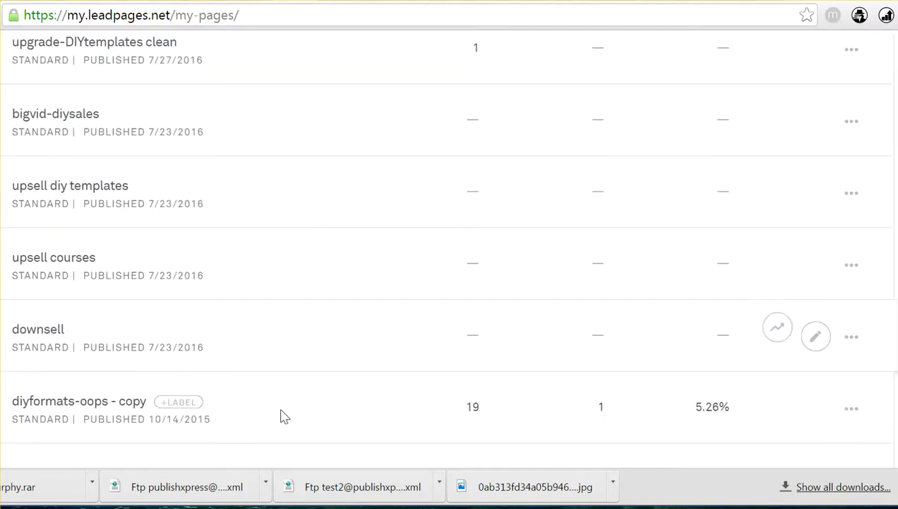
{"action": "scroll", "coordinate": [212, 173], "scroll_direction": "up", "scroll_amount": 3}
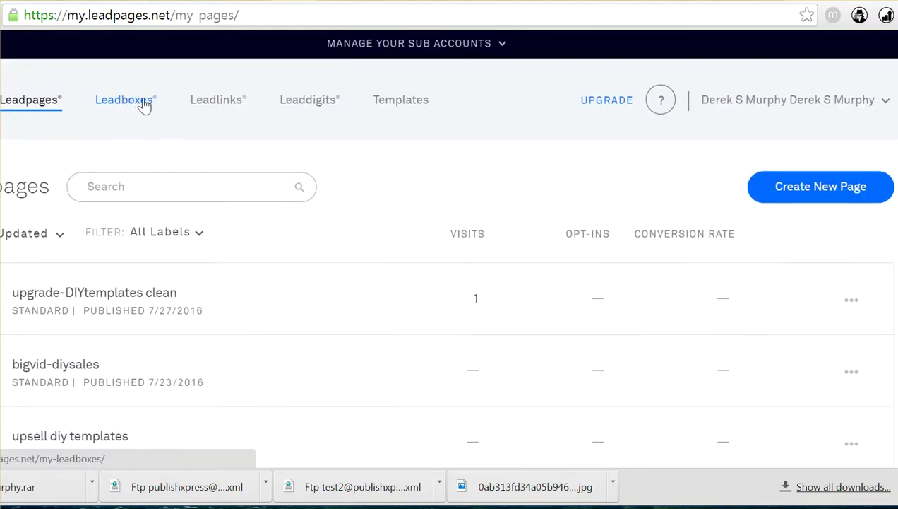
- Start a new page and browse the standard template gallery for available landing page designs
{"action": "left_click", "coordinate": [805, 195]}
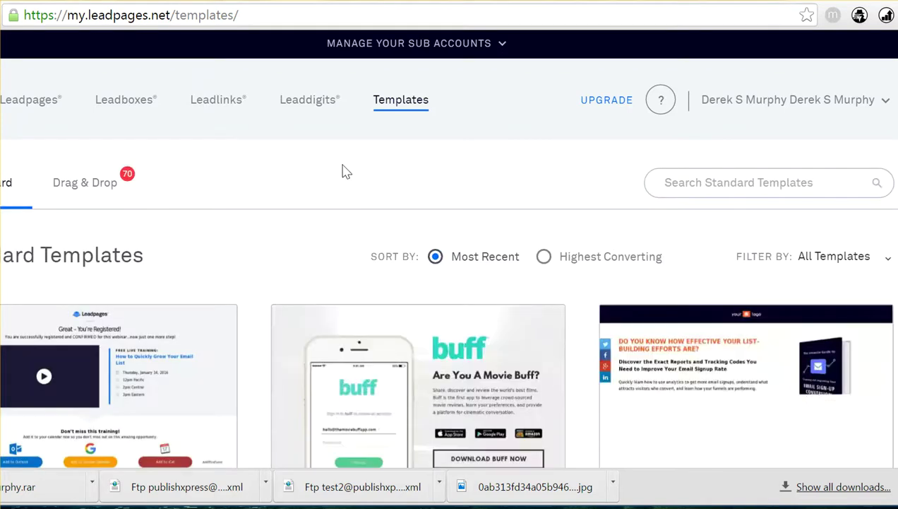
{"action": "scroll", "coordinate": [344, 170], "scroll_direction": "down", "scroll_amount": 3}
{"action": "scroll", "coordinate": [457, 337], "scroll_direction": "down", "scroll_amount": 4}
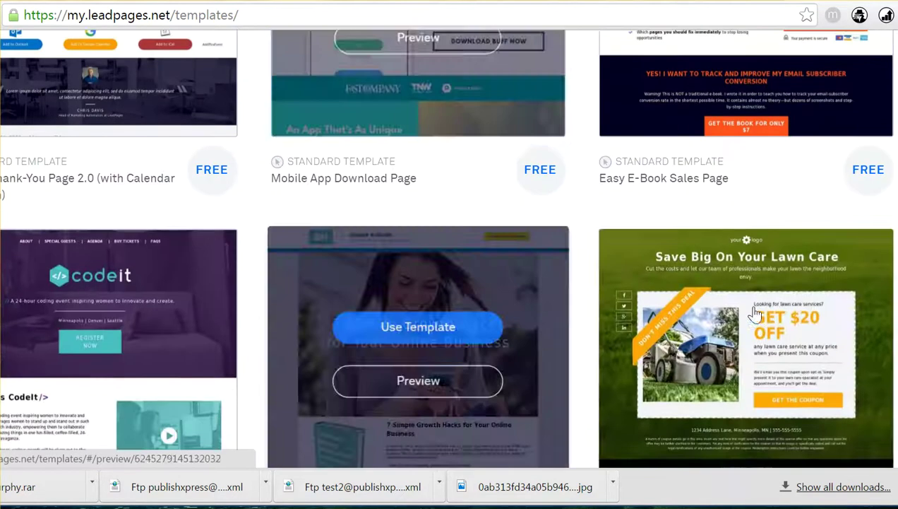
{"action": "scroll", "coordinate": [408, 191], "scroll_direction": "up", "scroll_amount": 2}
{"action": "scroll", "coordinate": [554, 111], "scroll_direction": "up", "scroll_amount": 1}
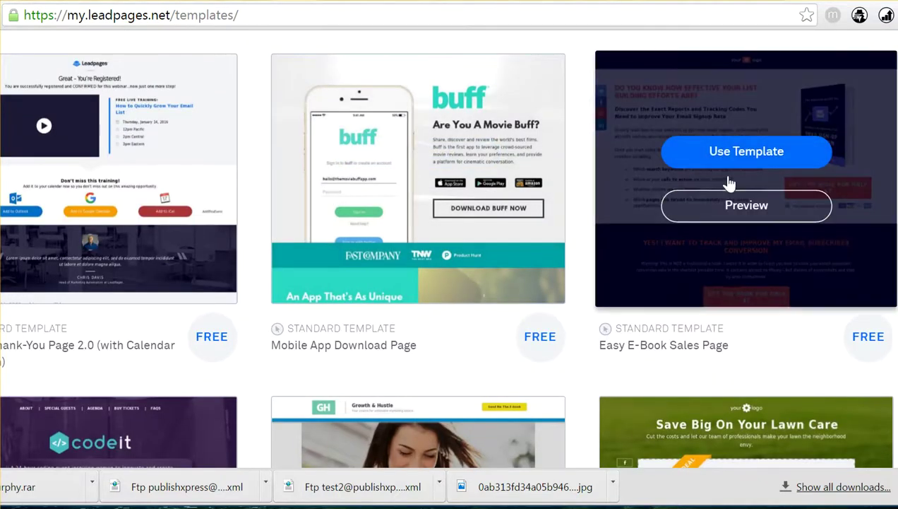
{"action": "scroll", "coordinate": [733, 269], "scroll_direction": "down", "scroll_amount": 5}
{"action": "scroll", "coordinate": [732, 268], "scroll_direction": "down", "scroll_amount": 2}
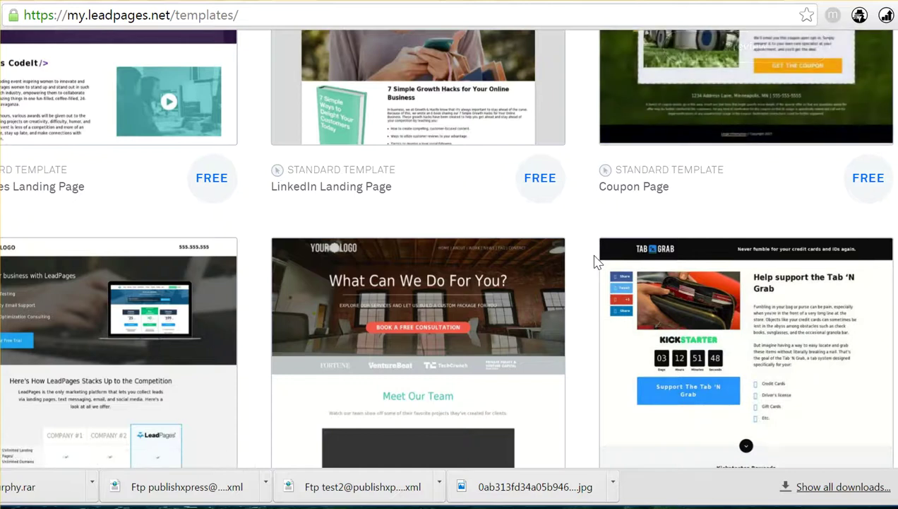
{"action": "scroll", "coordinate": [598, 260], "scroll_direction": "down", "scroll_amount": 3}
{"action": "scroll", "coordinate": [585, 274], "scroll_direction": "up", "scroll_amount": 10}
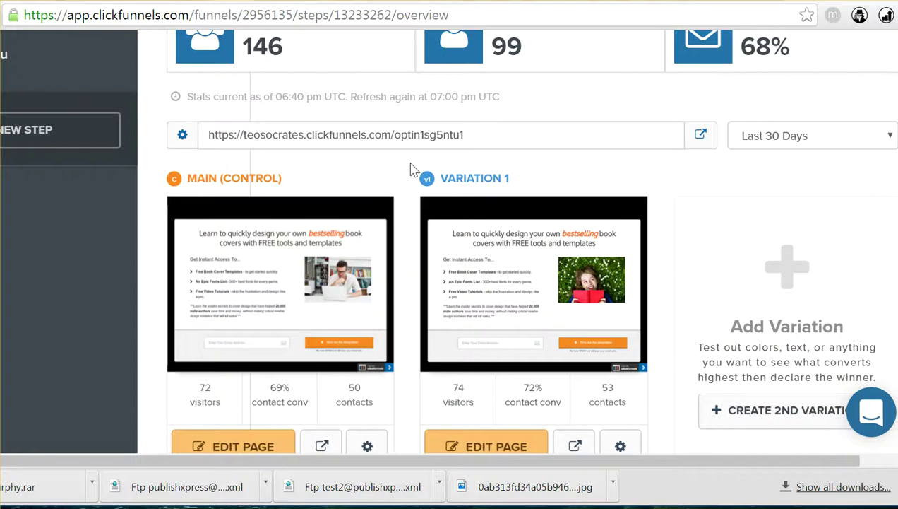
- Switch to ClickFunnels and compare the Optin step's overall statistics with the split-test results of Main (Control) and Variation 1
{"action": "scroll", "coordinate": [417, 173], "scroll_direction": "up", "scroll_amount": 1}
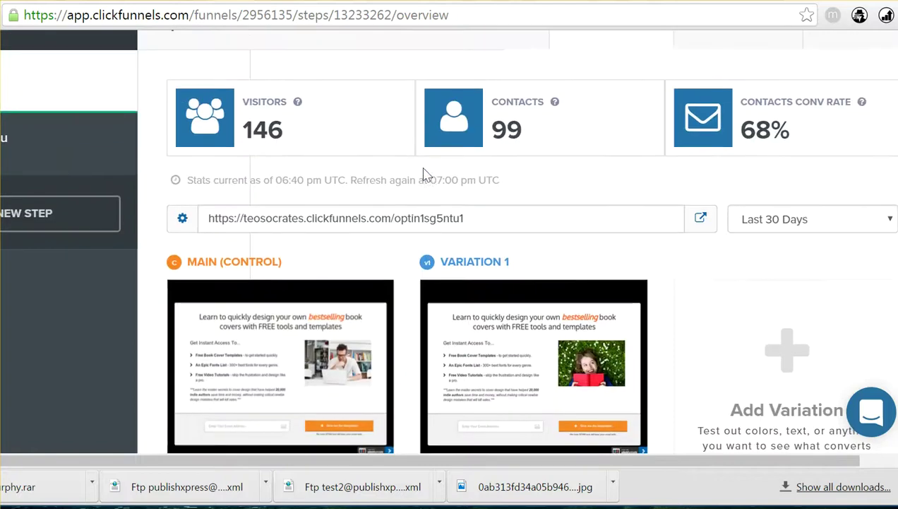
{"action": "scroll", "coordinate": [310, 177], "scroll_direction": "down", "scroll_amount": 2}
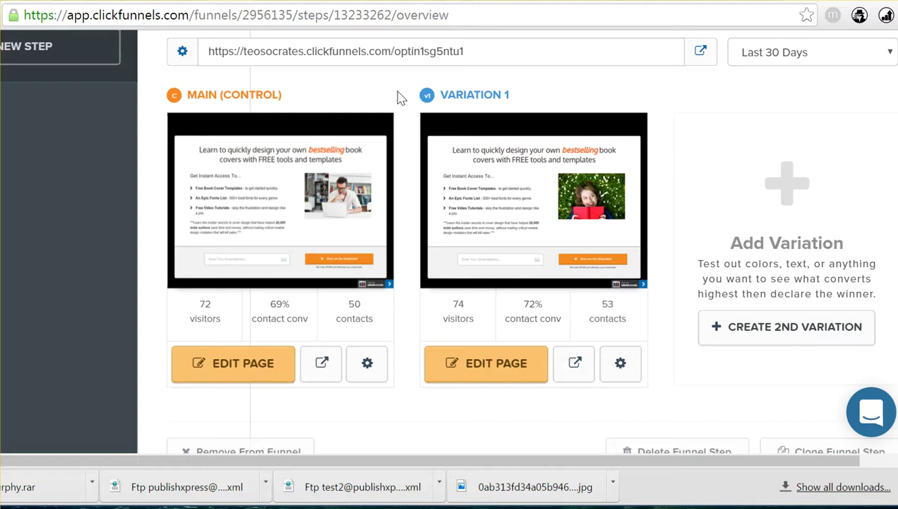
{"action": "scroll", "coordinate": [419, 132], "scroll_direction": "up", "scroll_amount": 4}
{"action": "scroll", "coordinate": [277, 96], "scroll_direction": "down", "scroll_amount": 2}
{"action": "scroll", "coordinate": [332, 165], "scroll_direction": "up", "scroll_amount": 2}
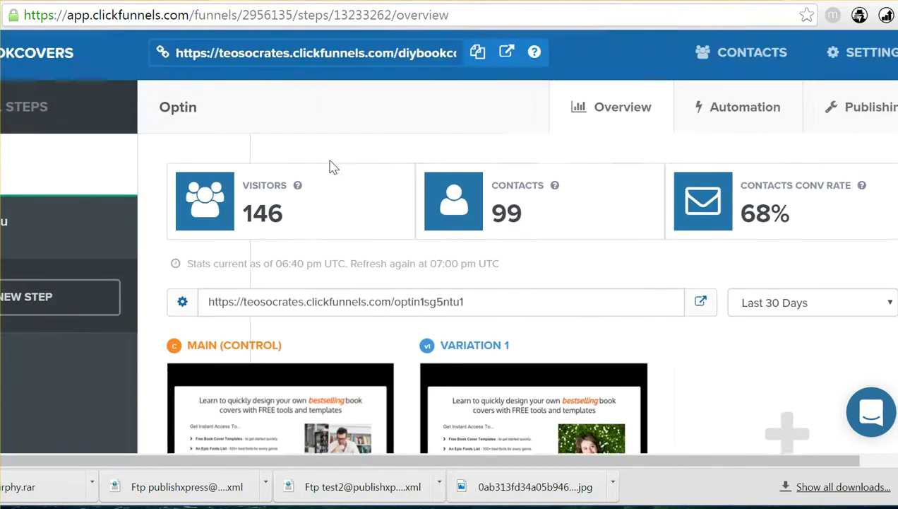
{"action": "scroll", "coordinate": [333, 166], "scroll_direction": "up", "scroll_amount": 2}
{"action": "scroll", "coordinate": [417, 168], "scroll_direction": "down", "scroll_amount": 5}
{"action": "scroll", "coordinate": [318, 282], "scroll_direction": "down", "scroll_amount": 2}
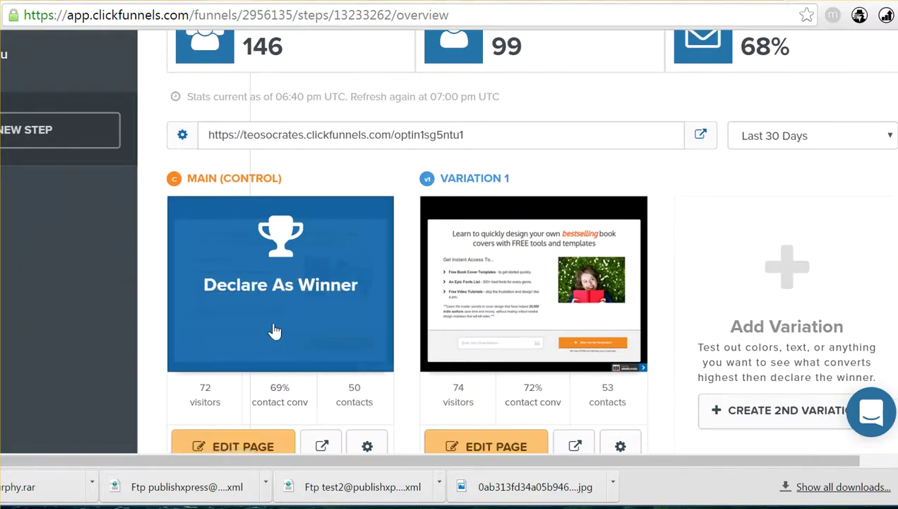
{"action": "scroll", "coordinate": [262, 318], "scroll_direction": "down", "scroll_amount": 4}
{"action": "mouse_move", "coordinate": [377, 183]}
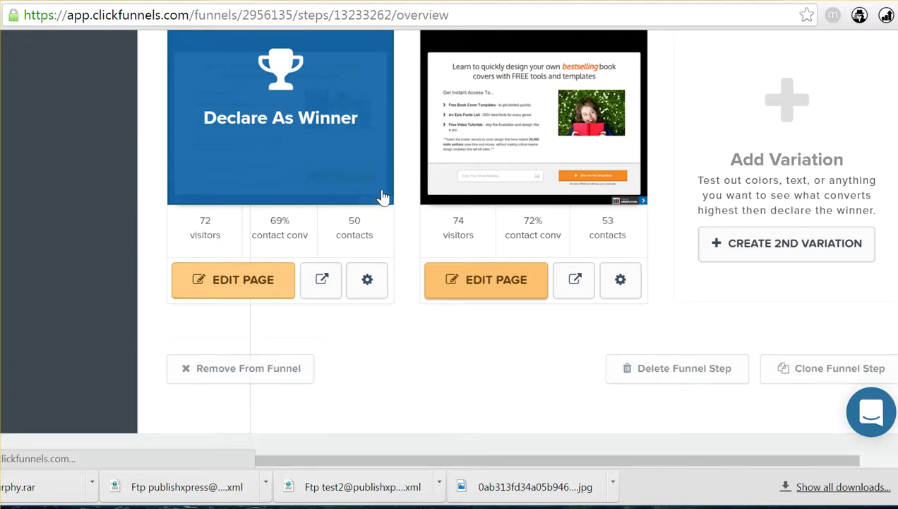
- Open the Main (Control) opt-in page in the editor and examine its headline, bullet list, image and email form
{"action": "mouse_move", "coordinate": [438, 120]}
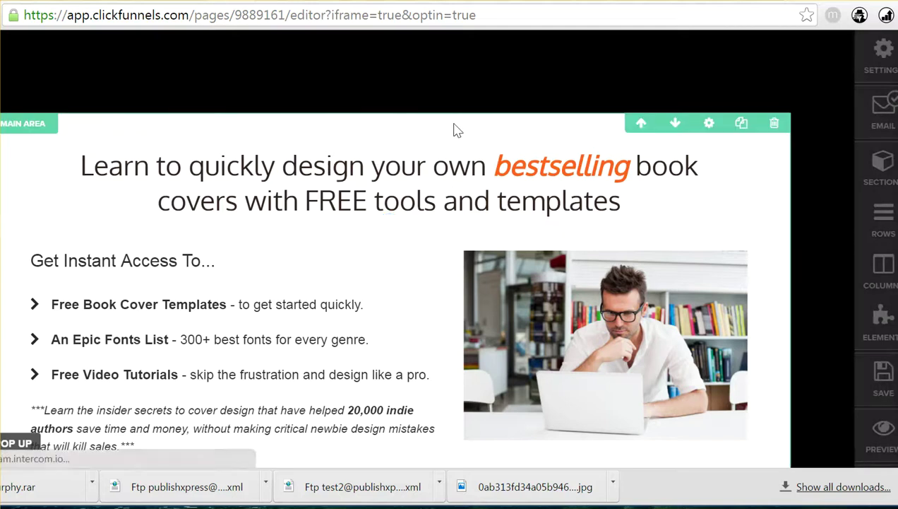
{"action": "scroll", "coordinate": [452, 142], "scroll_direction": "down", "scroll_amount": 3}
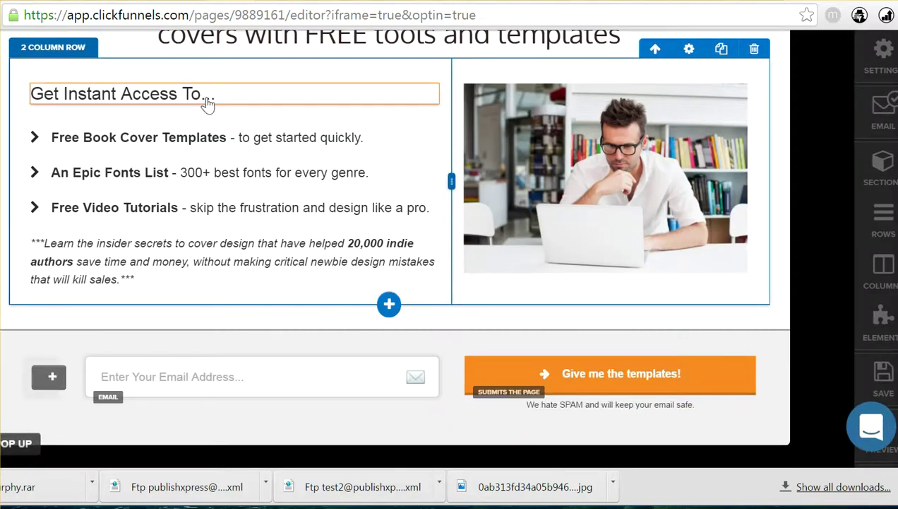
{"action": "scroll", "coordinate": [353, 251], "scroll_direction": "down", "scroll_amount": 1}
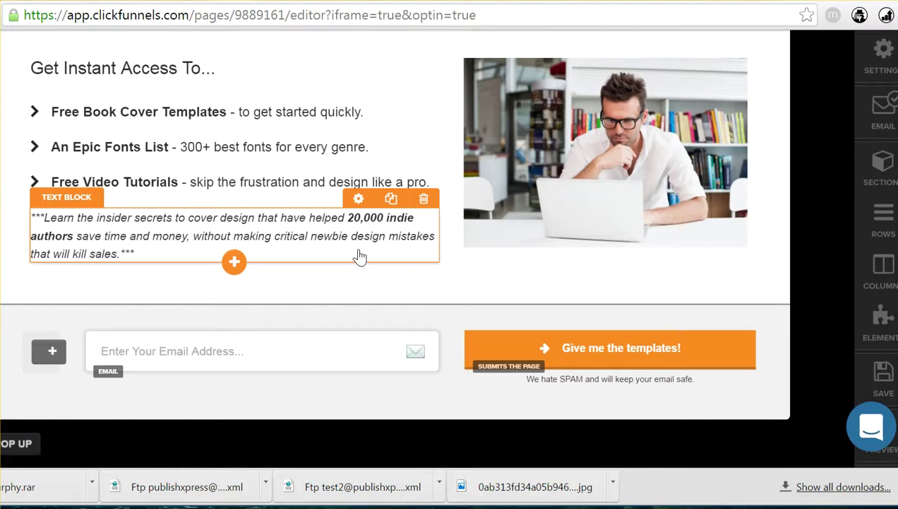
{"action": "scroll", "coordinate": [501, 240], "scroll_direction": "up", "scroll_amount": 2}
{"action": "scroll", "coordinate": [854, 363], "scroll_direction": "down", "scroll_amount": 2}
{"action": "scroll", "coordinate": [867, 281], "scroll_direction": "up", "scroll_amount": 4}
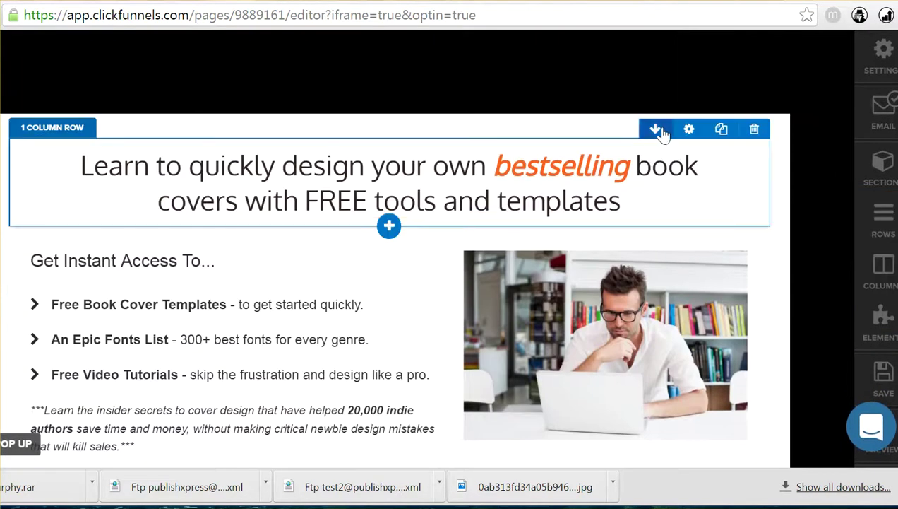
{"action": "scroll", "coordinate": [750, 170], "scroll_direction": "down", "scroll_amount": 3}
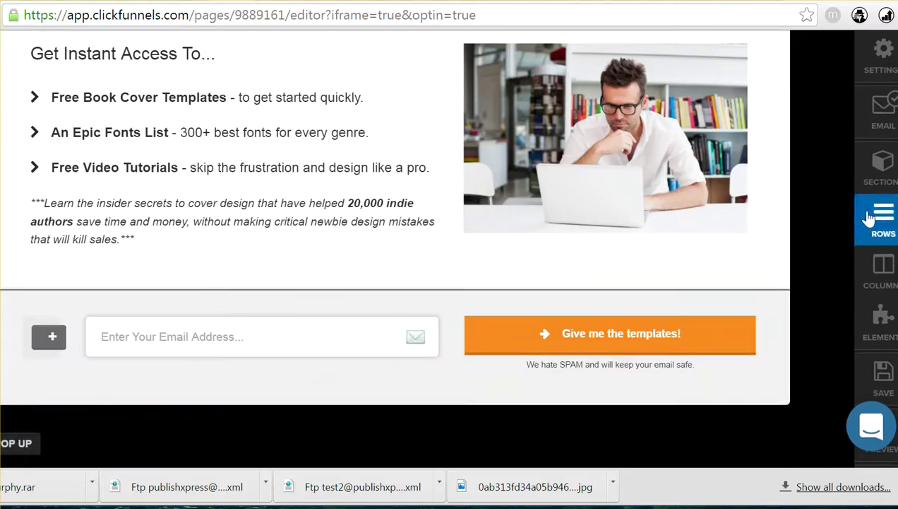
{"action": "scroll", "coordinate": [387, 276], "scroll_direction": "up", "scroll_amount": 3}
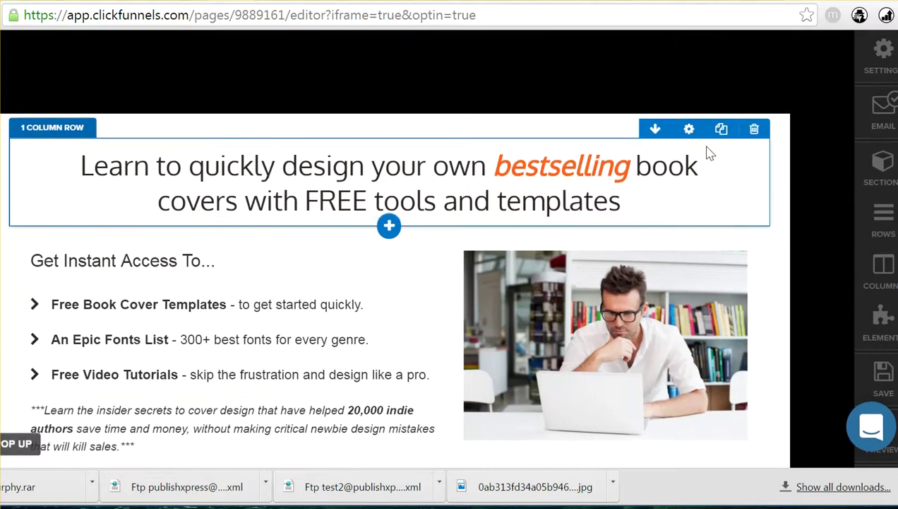
{"action": "scroll", "coordinate": [827, 223], "scroll_direction": "down", "scroll_amount": 3}
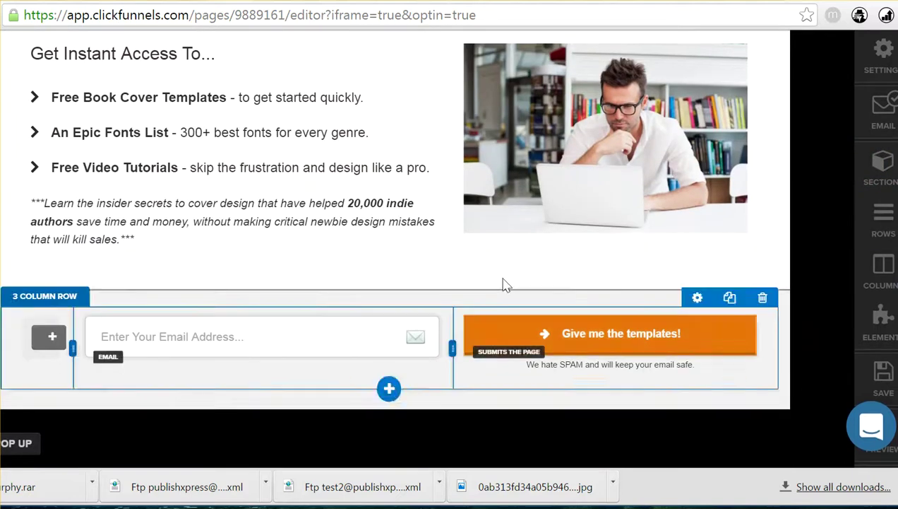
{"action": "scroll", "coordinate": [502, 285], "scroll_direction": "up", "scroll_amount": 3}
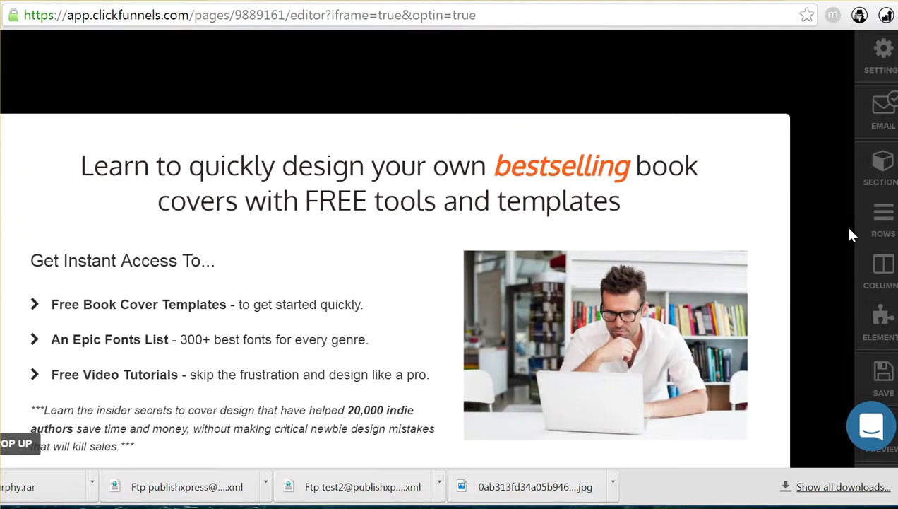
{"action": "scroll", "coordinate": [842, 224], "scroll_direction": "down", "scroll_amount": 3}
{"action": "scroll", "coordinate": [568, 205], "scroll_direction": "up", "scroll_amount": 3}
- Return to the Optin step's overview and compare its overall conversion rate with the results of Main (Control) and Variation 1
{"action": "left_click", "coordinate": [49, 53]}
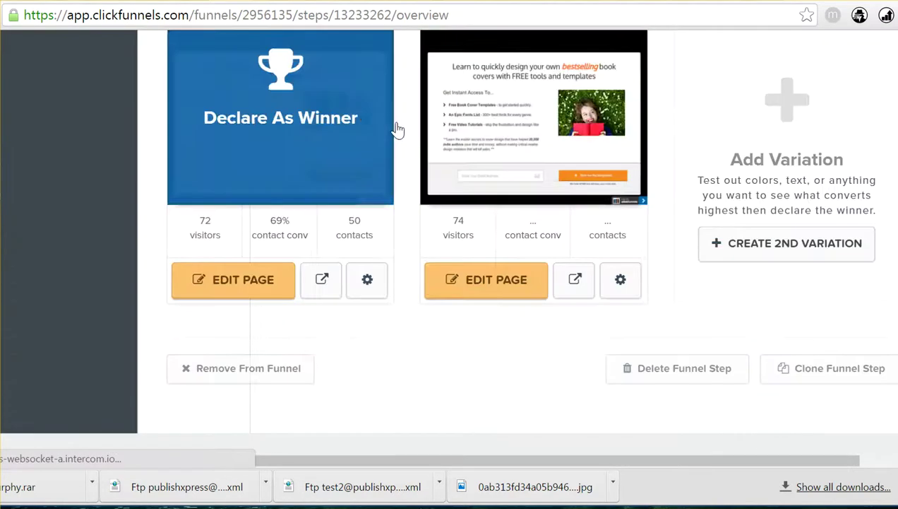
{"action": "scroll", "coordinate": [430, 138], "scroll_direction": "up", "scroll_amount": 5}
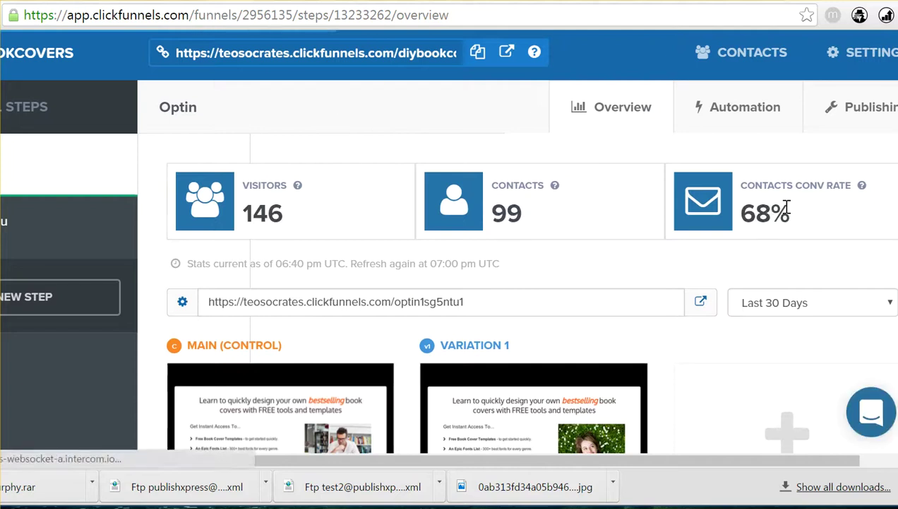
{"action": "scroll", "coordinate": [791, 219], "scroll_direction": "down", "scroll_amount": 4}
{"action": "scroll", "coordinate": [678, 216], "scroll_direction": "down", "scroll_amount": 1}
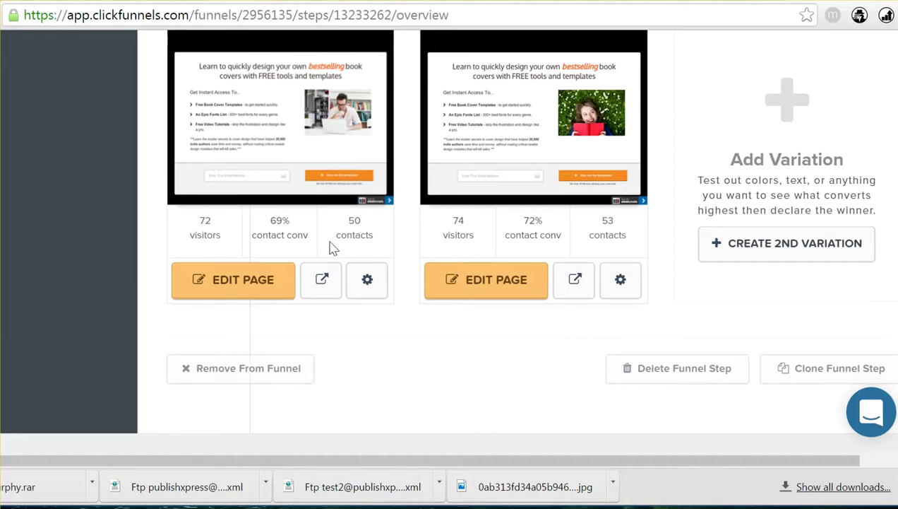
{"action": "scroll", "coordinate": [518, 270], "scroll_direction": "up", "scroll_amount": 5}
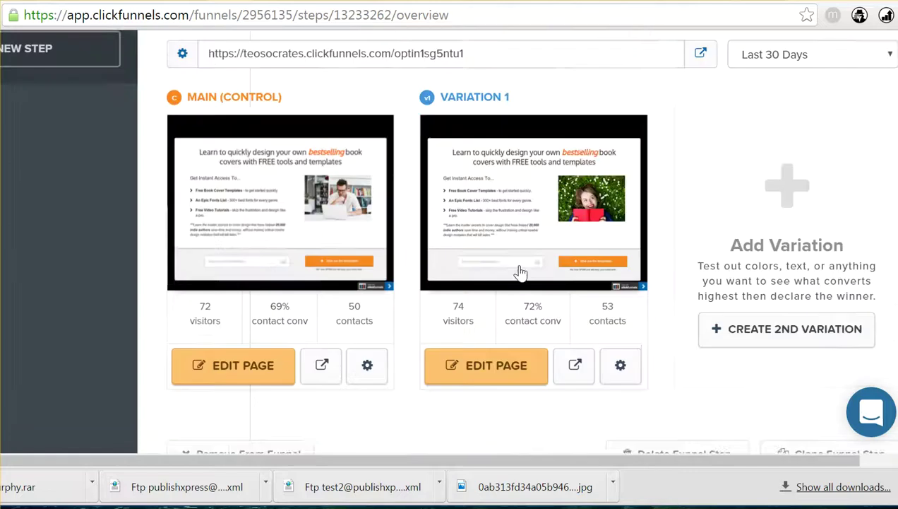
{"action": "scroll", "coordinate": [789, 205], "scroll_direction": "down", "scroll_amount": 4}
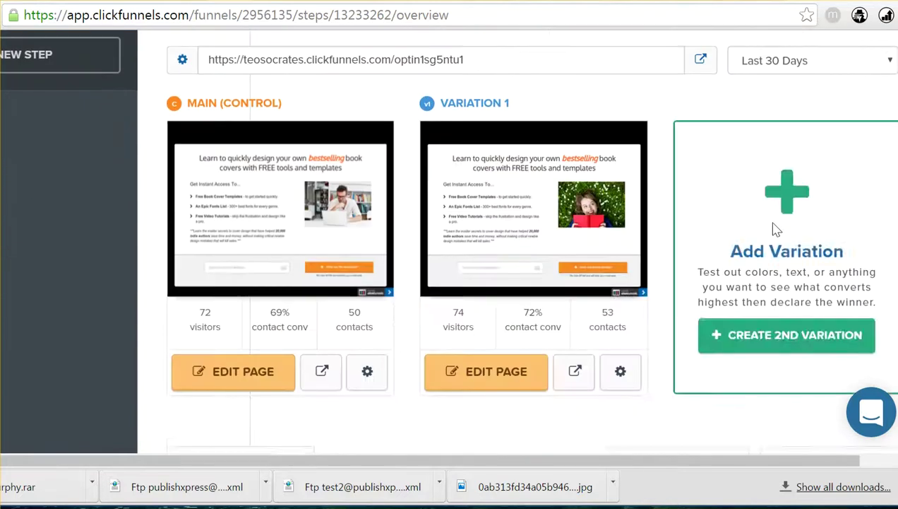
- Examine the options for adding another variation and declaring a winner in the Optin split test
{"action": "mouse_move", "coordinate": [309, 221]}
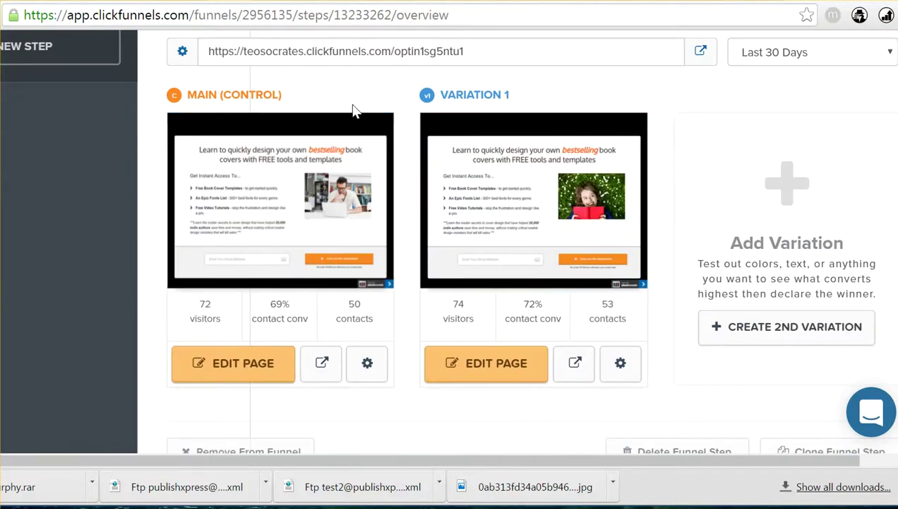
{"action": "mouse_move", "coordinate": [480, 185]}
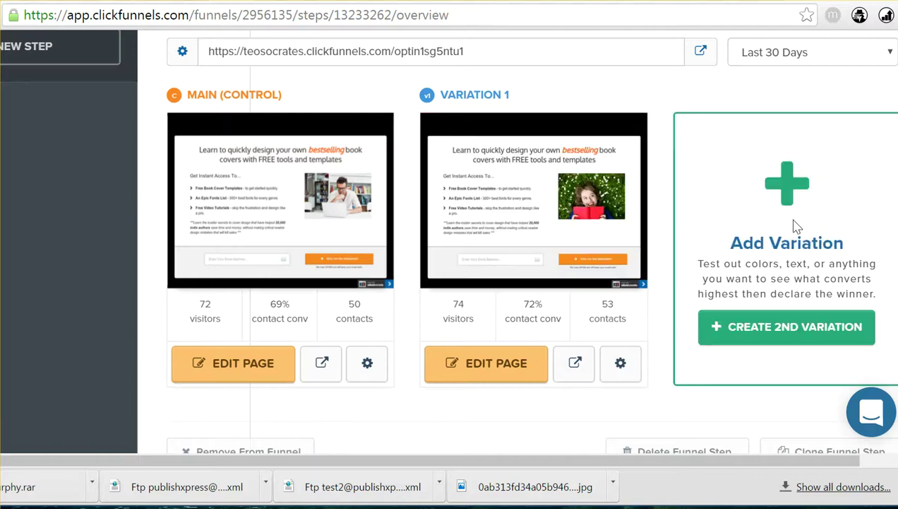
{"action": "scroll", "coordinate": [783, 227], "scroll_direction": "down", "scroll_amount": 2}
{"action": "scroll", "coordinate": [735, 277], "scroll_direction": "up", "scroll_amount": 2}
{"action": "scroll", "coordinate": [692, 168], "scroll_direction": "up", "scroll_amount": 1}
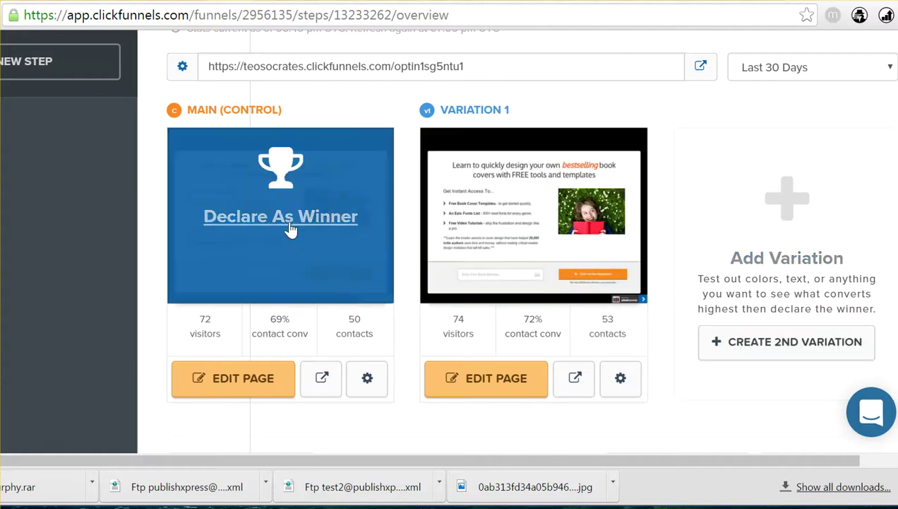
{"action": "mouse_move", "coordinate": [441, 290]}
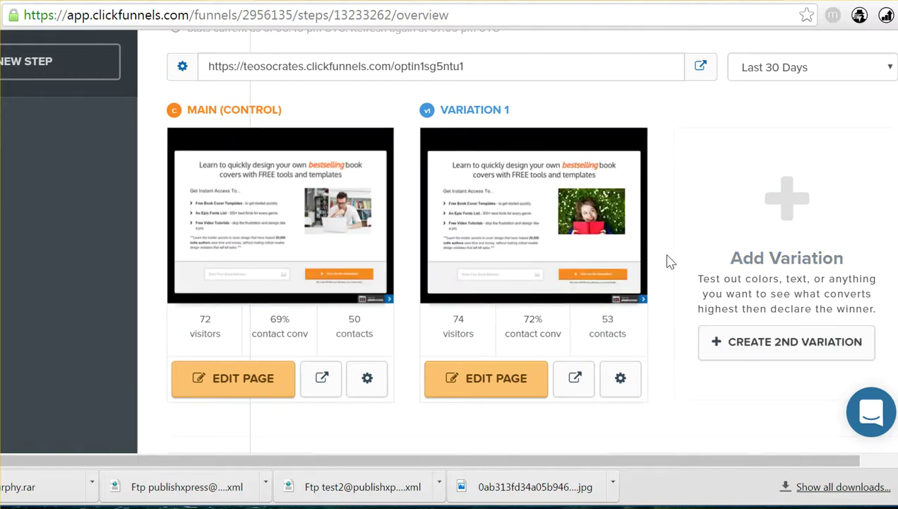
- Review the Optin step's total visitors, contacts and contact conversion rate alongside its two page variations
{"action": "scroll", "coordinate": [607, 230], "scroll_direction": "up", "scroll_amount": 2}
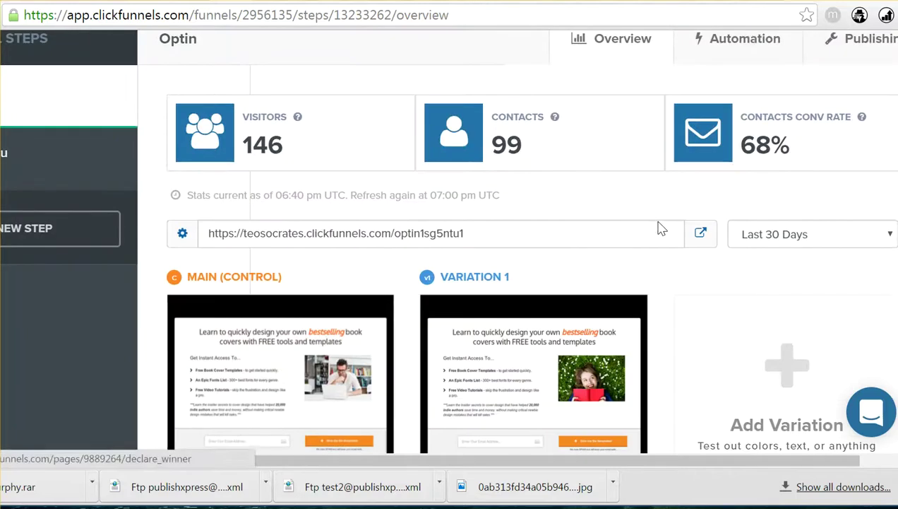
{"action": "scroll", "coordinate": [660, 233], "scroll_direction": "down", "scroll_amount": 2}
{"action": "scroll", "coordinate": [306, 162], "scroll_direction": "up", "scroll_amount": 3}
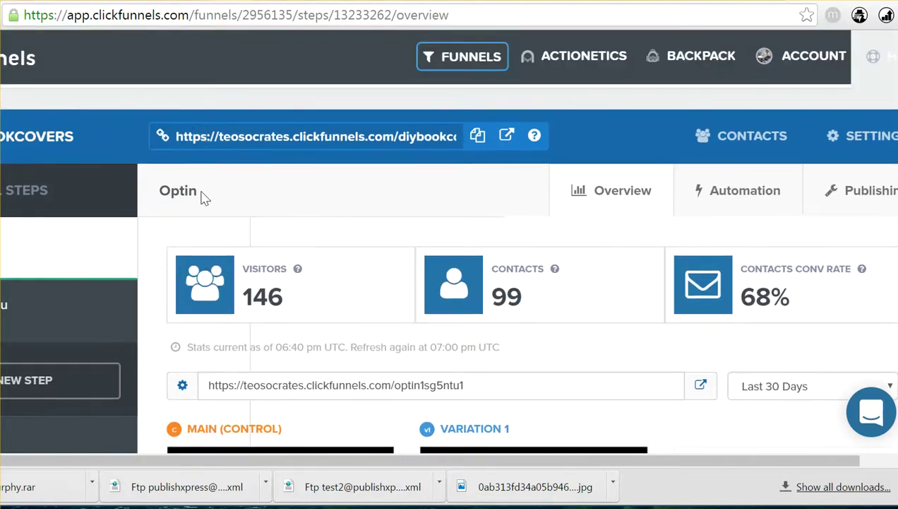
{"action": "scroll", "coordinate": [385, 244], "scroll_direction": "down", "scroll_amount": 3}
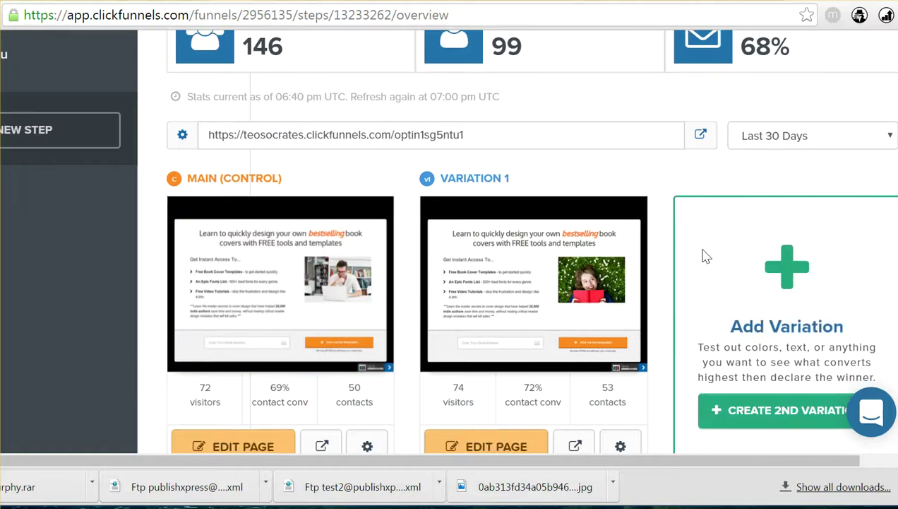
{"action": "scroll", "coordinate": [504, 245], "scroll_direction": "up", "scroll_amount": 1}
{"action": "scroll", "coordinate": [311, 324], "scroll_direction": "down", "scroll_amount": 2}
{"action": "scroll", "coordinate": [286, 255], "scroll_direction": "up", "scroll_amount": 3}
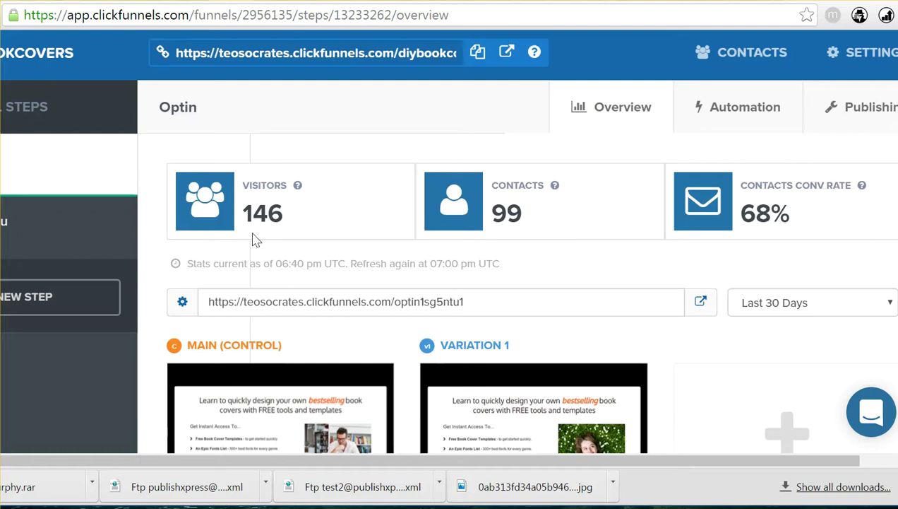
- Go back to the funnels list and open the templatesOptinbox funnel at its Optin step
{"action": "left_click", "coordinate": [43, 53]}
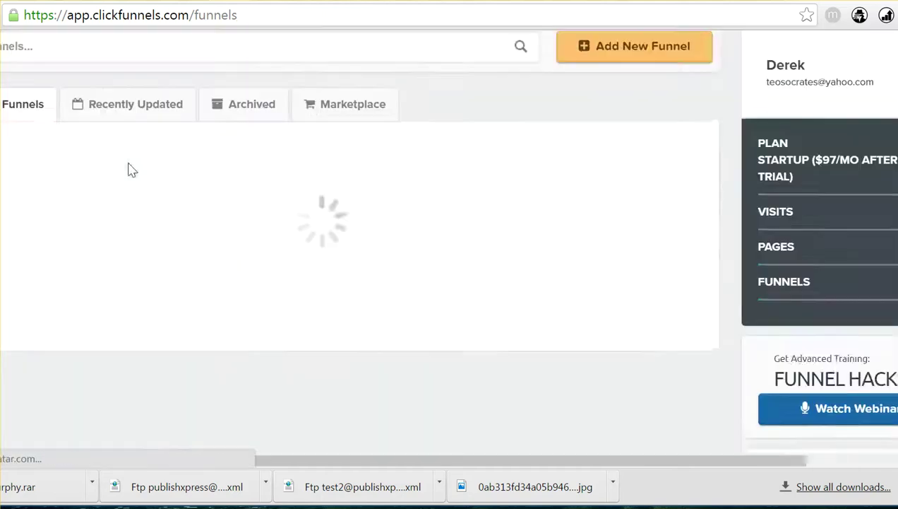
{"action": "scroll", "coordinate": [72, 195], "scroll_direction": "down", "scroll_amount": 2}
{"action": "scroll", "coordinate": [60, 203], "scroll_direction": "up", "scroll_amount": 2}
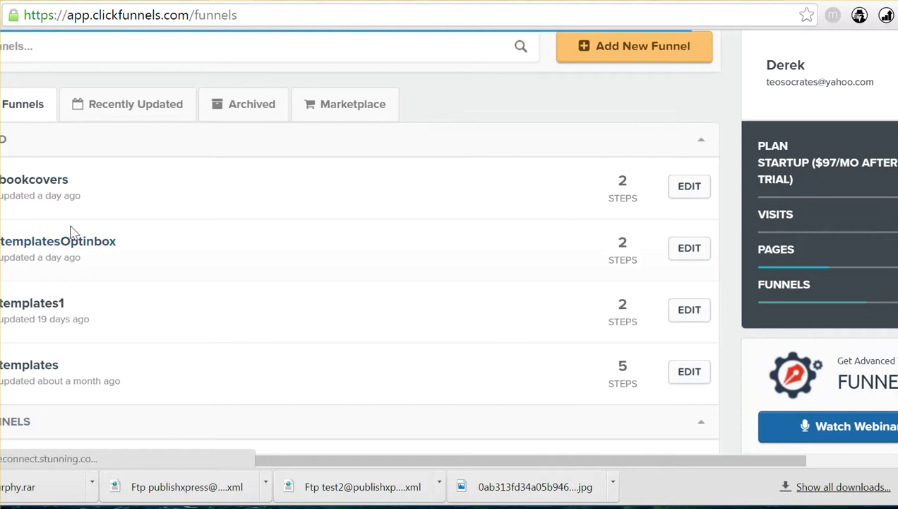
{"action": "left_click", "coordinate": [279, 260]}
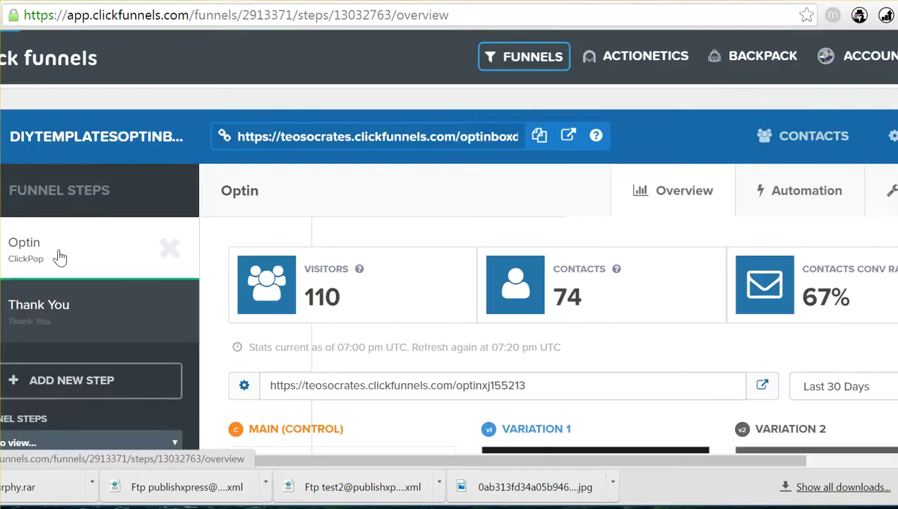
- Compare the designs, visitors, contacts and conversion rates of Main (Control), Variation 1 and Variation 2 in the templates funnel
{"action": "scroll", "coordinate": [60, 255], "scroll_direction": "down", "scroll_amount": 1}
{"action": "scroll", "coordinate": [224, 280], "scroll_direction": "down", "scroll_amount": 2}
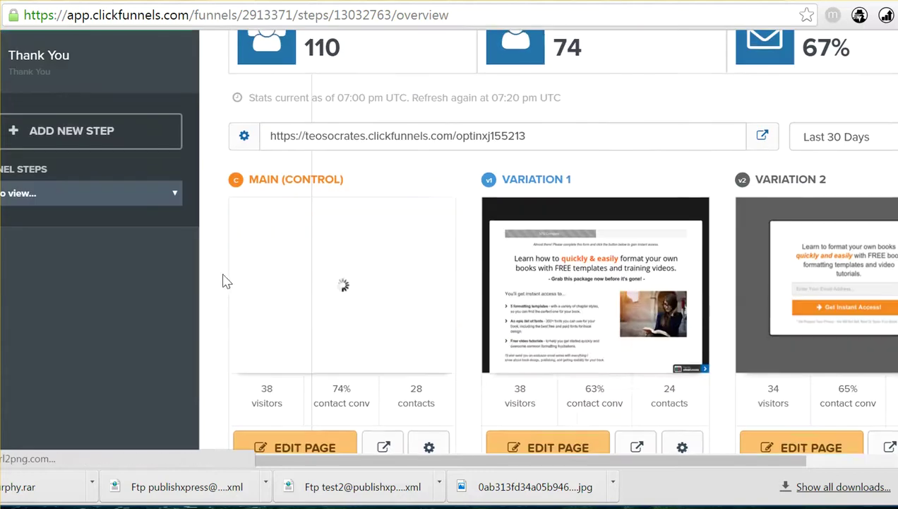
{"action": "mouse_move", "coordinate": [632, 293]}
{"action": "scroll", "coordinate": [643, 367], "scroll_direction": "down", "scroll_amount": 1}
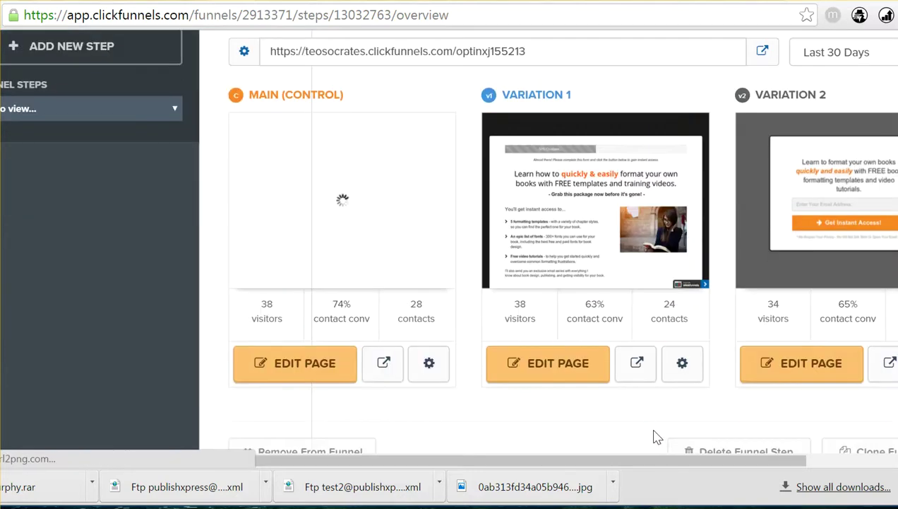
{"action": "mouse_move", "coordinate": [768, 199]}
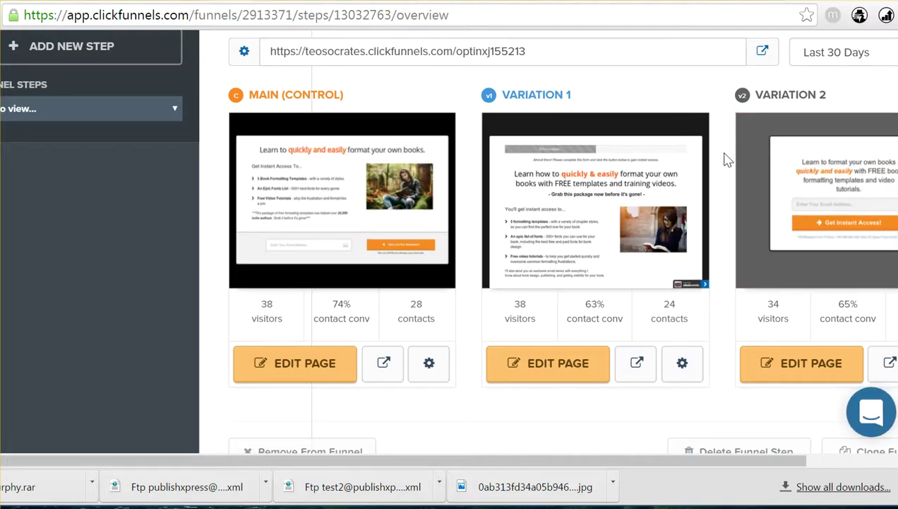
{"action": "mouse_move", "coordinate": [683, 160]}
{"action": "left_click_drag", "start_coordinate": [668, 467], "coordinate": [764, 471]}
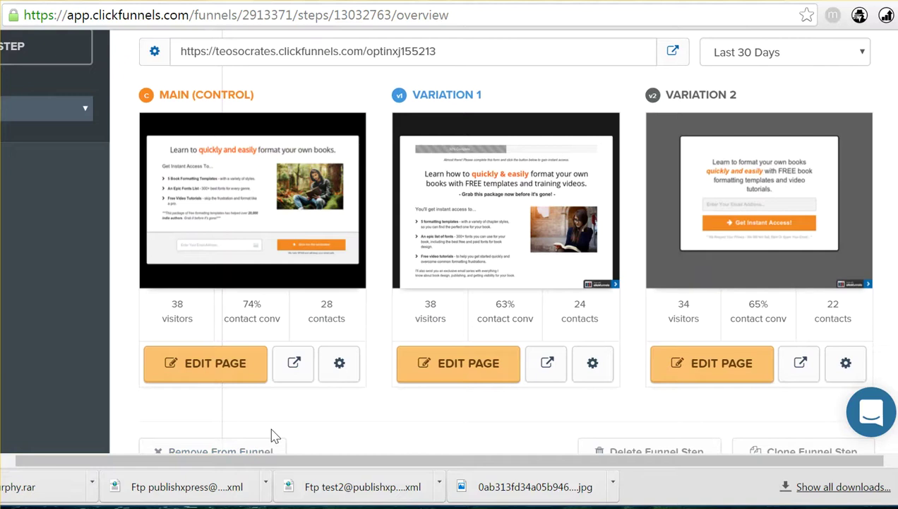
{"action": "mouse_move", "coordinate": [287, 215]}
{"action": "scroll", "coordinate": [288, 216], "scroll_direction": "up", "scroll_amount": 2}
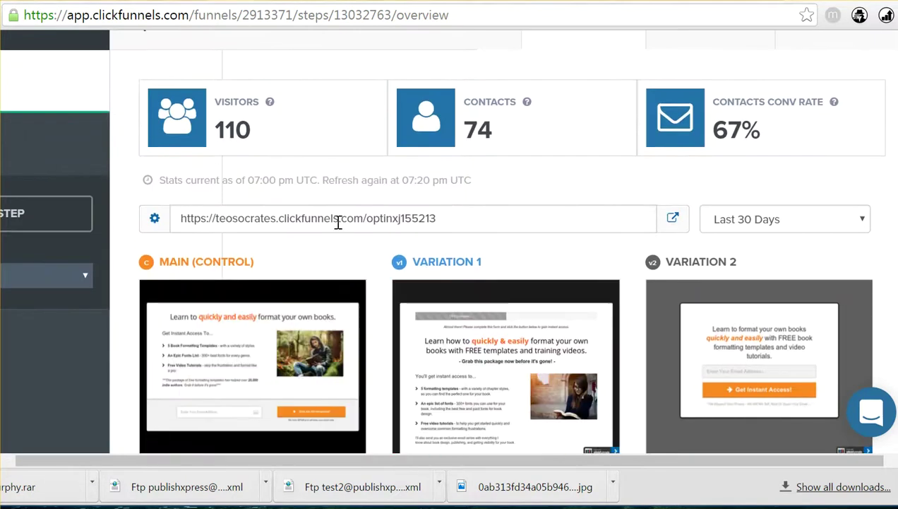
- Open the funnel's Thank You step and look over its download page and split-test option
{"action": "scroll", "coordinate": [139, 209], "scroll_direction": "up", "scroll_amount": 3}
{"action": "scroll", "coordinate": [139, 209], "scroll_direction": "down", "scroll_amount": 3}
{"action": "scroll", "coordinate": [141, 424], "scroll_direction": "left", "scroll_amount": 2}
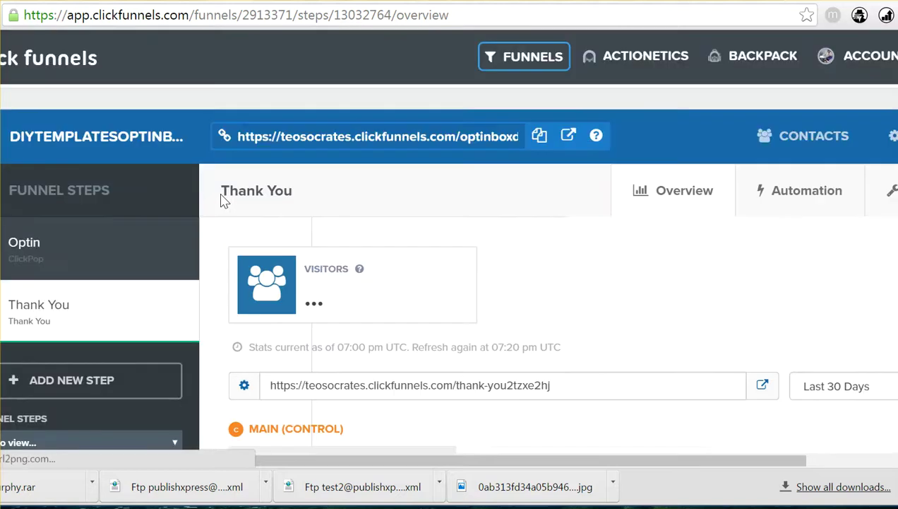
{"action": "scroll", "coordinate": [233, 212], "scroll_direction": "down", "scroll_amount": 5}
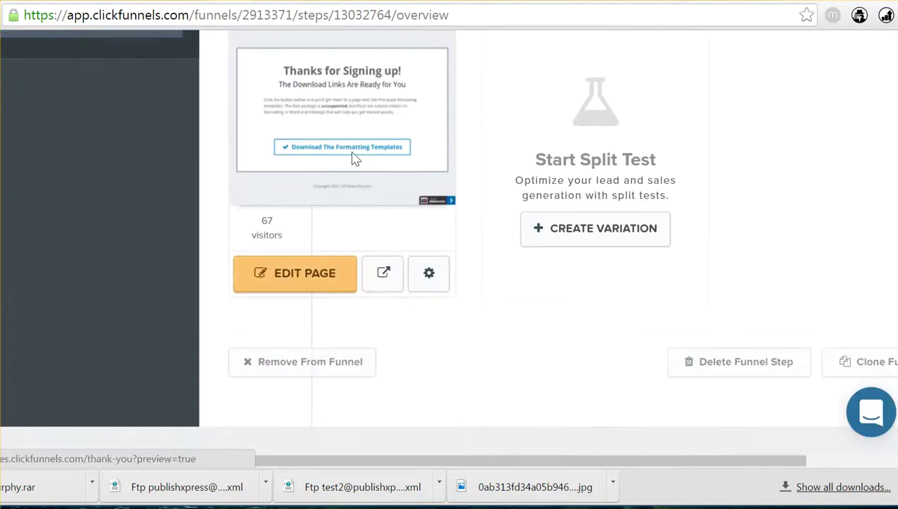
{"action": "scroll", "coordinate": [354, 166], "scroll_direction": "up", "scroll_amount": 5}
- Create a new funnel step named "step" in the templates opt-in funnel
{"action": "left_click", "coordinate": [110, 297]}
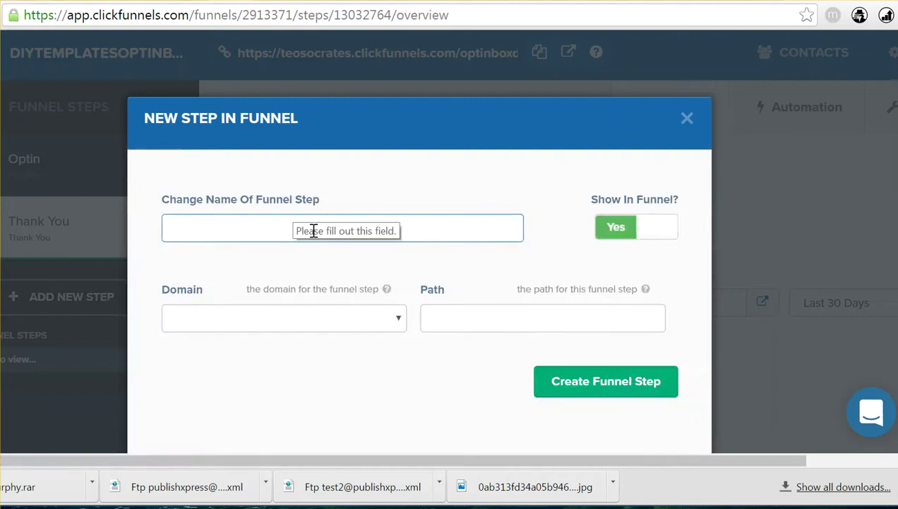
{"action": "left_click", "coordinate": [361, 222]}
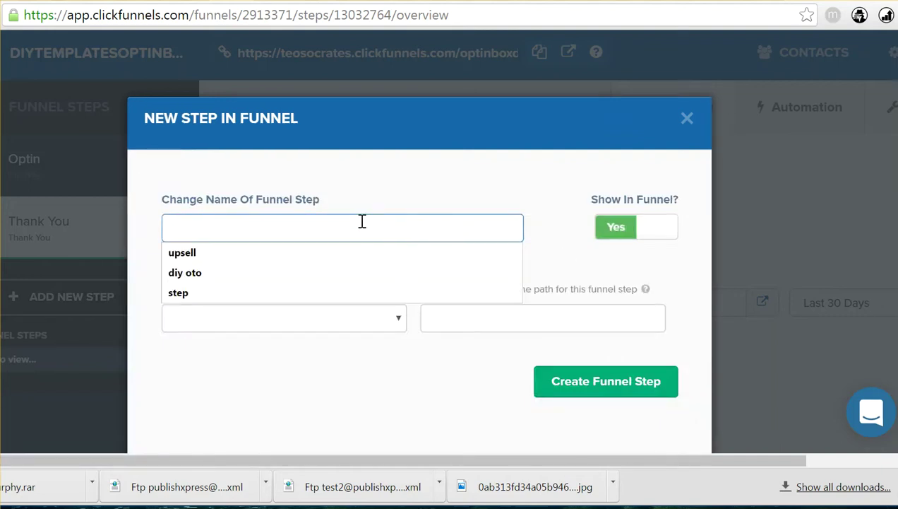
{"action": "type", "text": "step"}
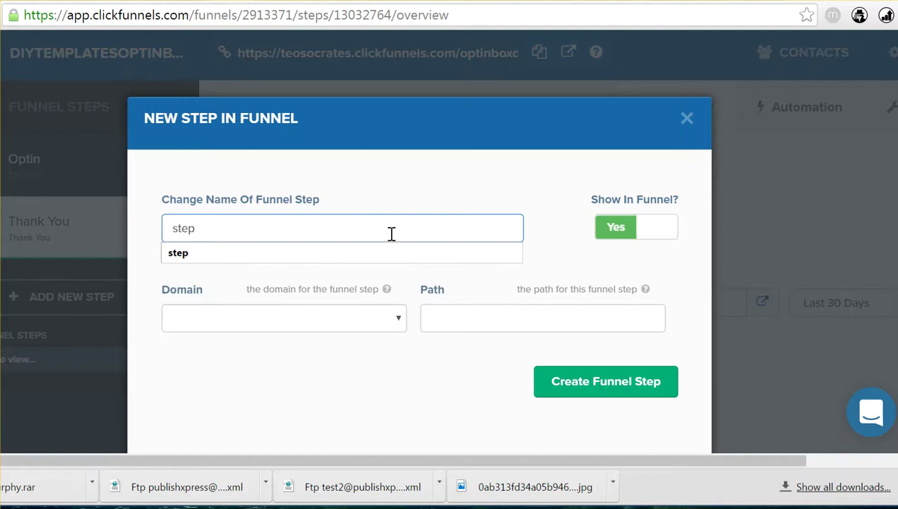
{"action": "left_click", "coordinate": [567, 388]}
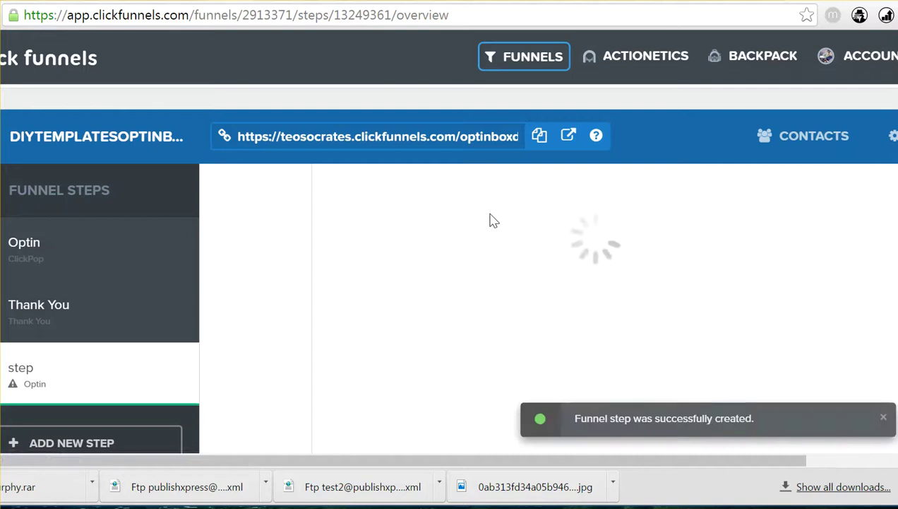
- Browse the email opt-in templates available for the new funnel step
{"action": "scroll", "coordinate": [441, 256], "scroll_direction": "down", "scroll_amount": 10}
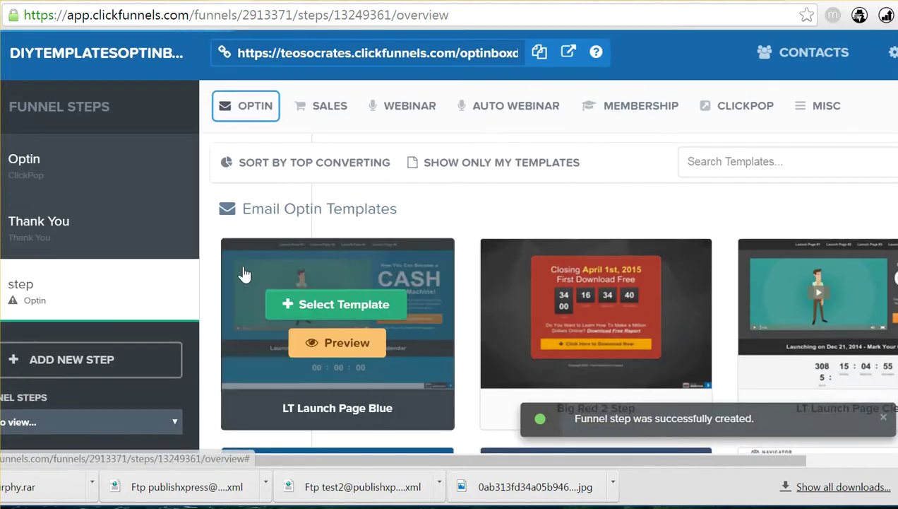
{"action": "scroll", "coordinate": [558, 297], "scroll_direction": "down", "scroll_amount": 15}
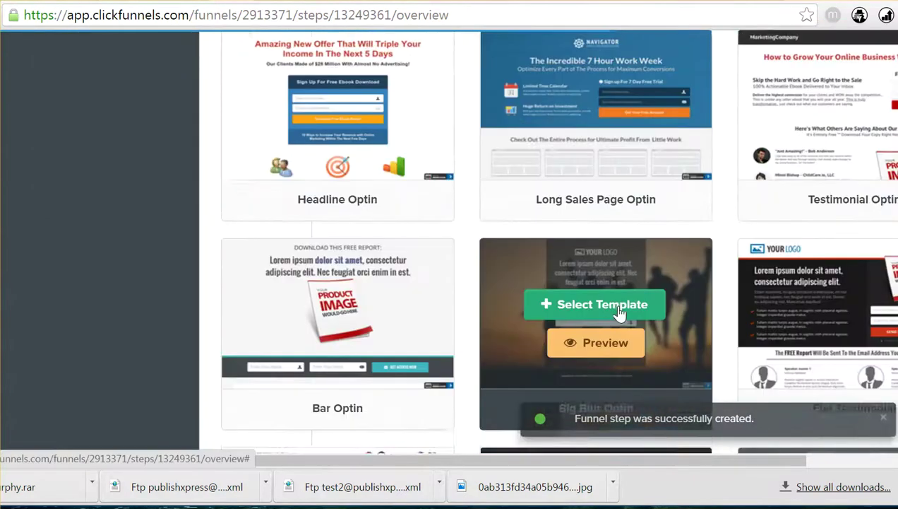
{"action": "scroll", "coordinate": [616, 316], "scroll_direction": "down", "scroll_amount": 10}
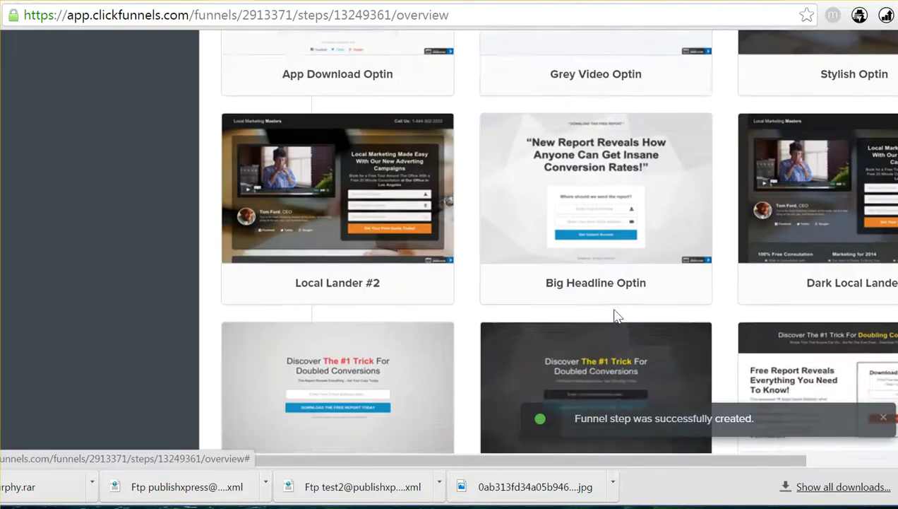
{"action": "scroll", "coordinate": [332, 314], "scroll_direction": "down", "scroll_amount": 5}
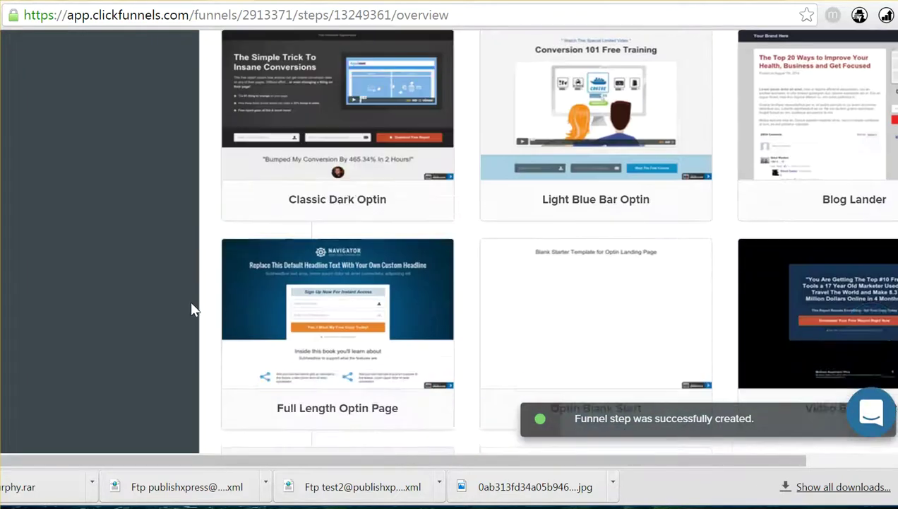
{"action": "scroll", "coordinate": [187, 303], "scroll_direction": "up", "scroll_amount": 20}
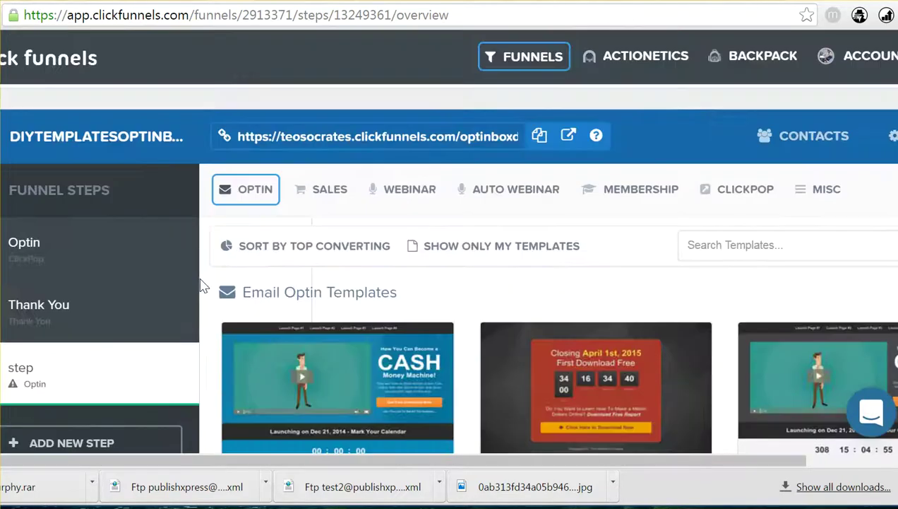
{"action": "scroll", "coordinate": [121, 222], "scroll_direction": "down", "scroll_amount": 1}
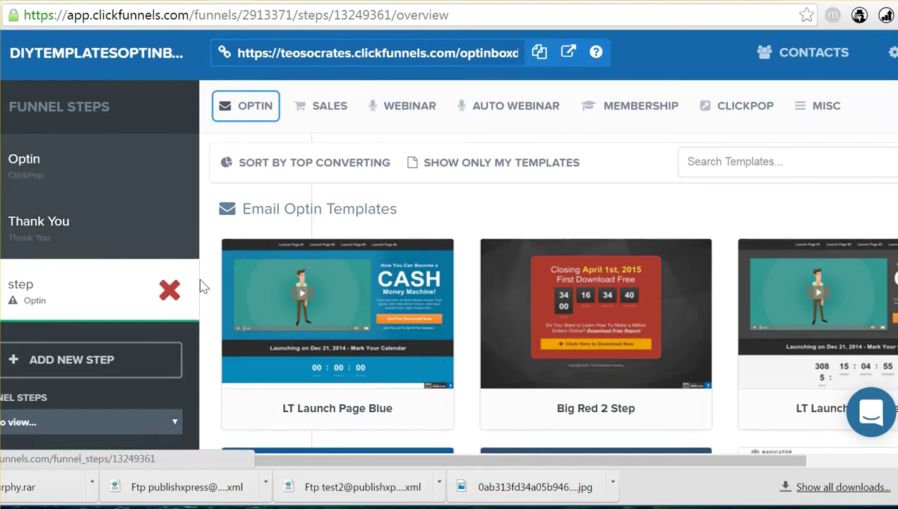
{"action": "scroll", "coordinate": [612, 215], "scroll_direction": "down", "scroll_amount": 3}
{"action": "scroll", "coordinate": [537, 233], "scroll_direction": "down", "scroll_amount": 2}
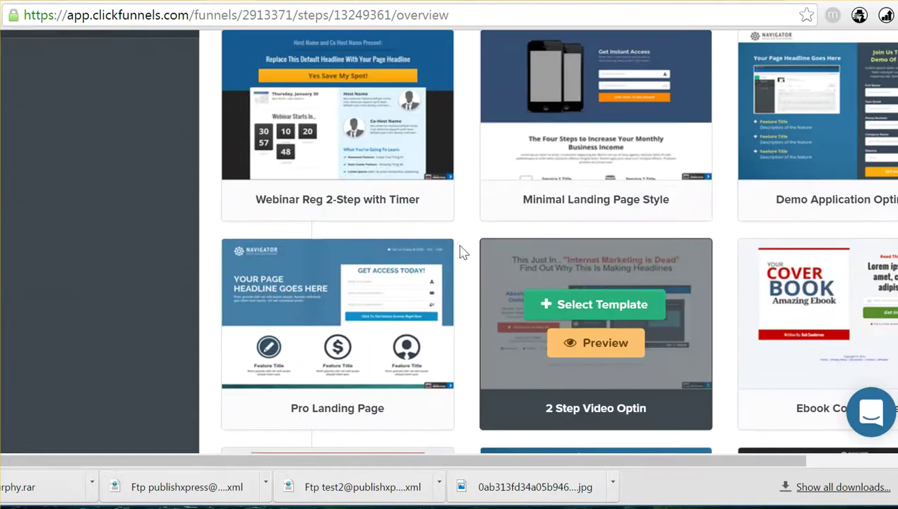
{"action": "scroll", "coordinate": [551, 226], "scroll_direction": "down", "scroll_amount": 2}
{"action": "scroll", "coordinate": [141, 251], "scroll_direction": "down", "scroll_amount": 8}
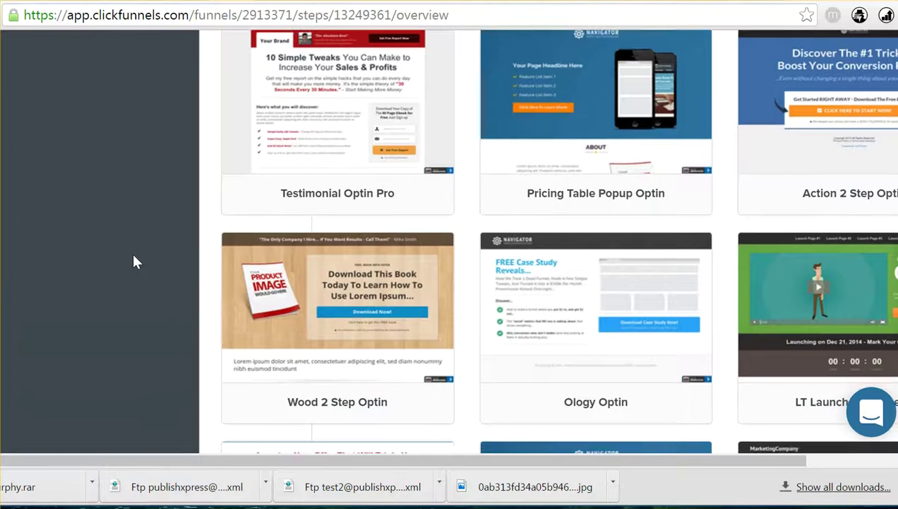
{"action": "scroll", "coordinate": [156, 253], "scroll_direction": "up", "scroll_amount": 4}
{"action": "scroll", "coordinate": [158, 261], "scroll_direction": "up", "scroll_amount": 15}
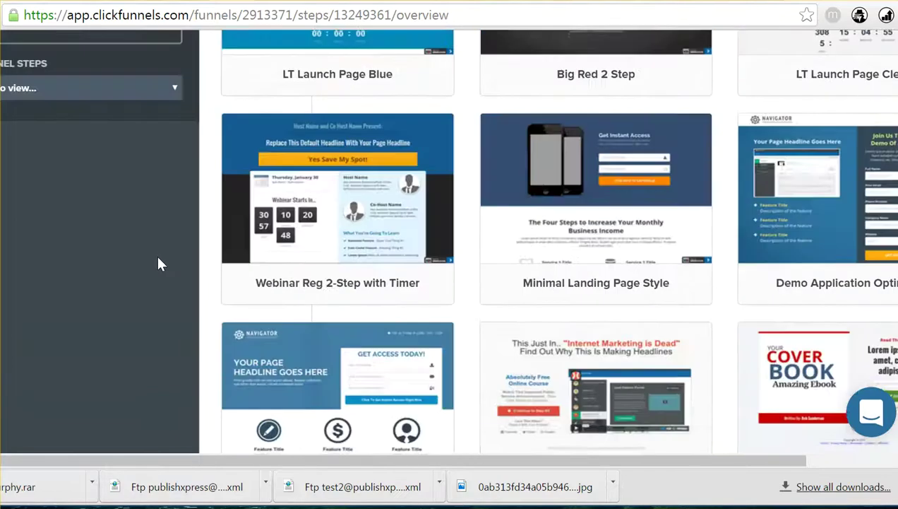
{"action": "left_click", "coordinate": [336, 192]}
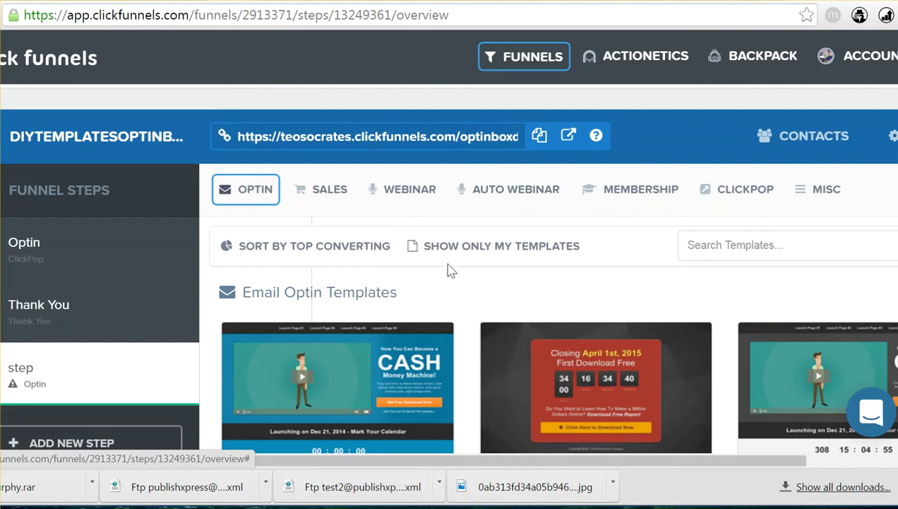
- Show only my own opt-in templates and look over the page types offered for webinars and sales
{"action": "left_click", "coordinate": [465, 247]}
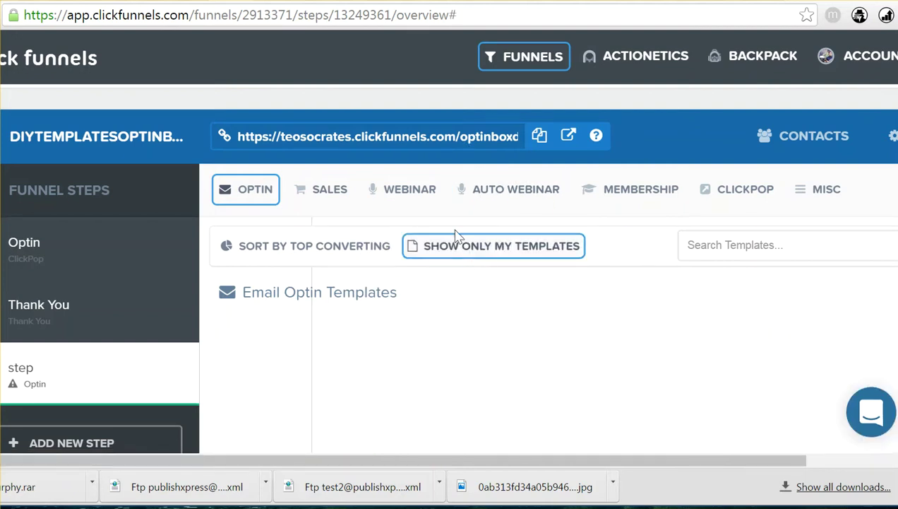
{"action": "mouse_move", "coordinate": [485, 193]}
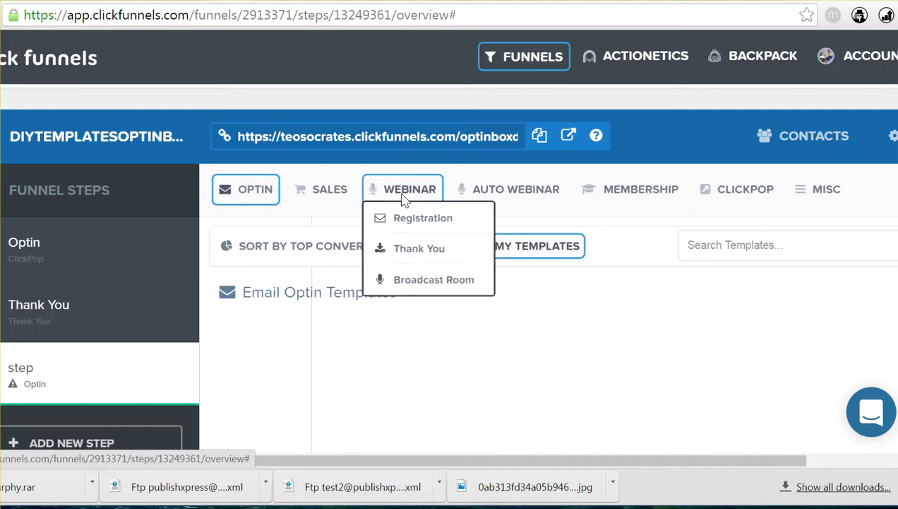
{"action": "mouse_move", "coordinate": [325, 194]}
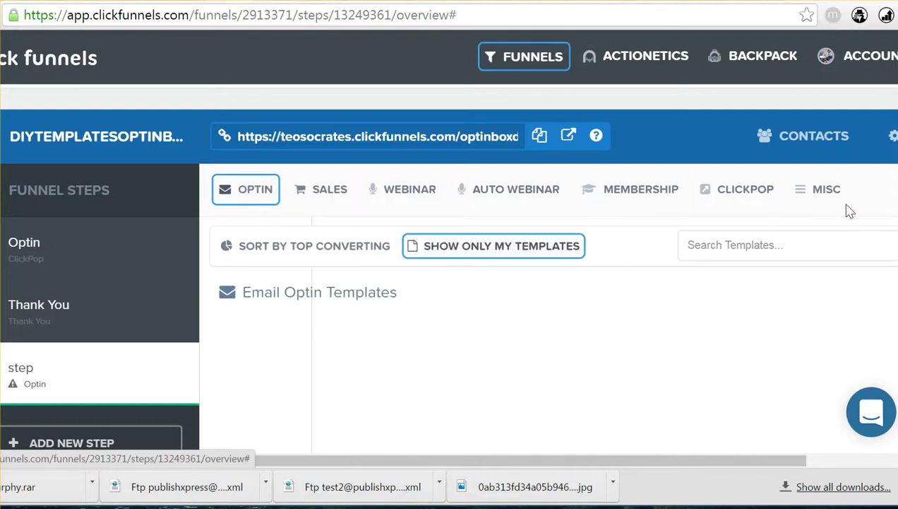
{"action": "scroll", "coordinate": [516, 249], "scroll_direction": "down", "scroll_amount": 3}
{"action": "scroll", "coordinate": [515, 248], "scroll_direction": "up", "scroll_amount": 3}
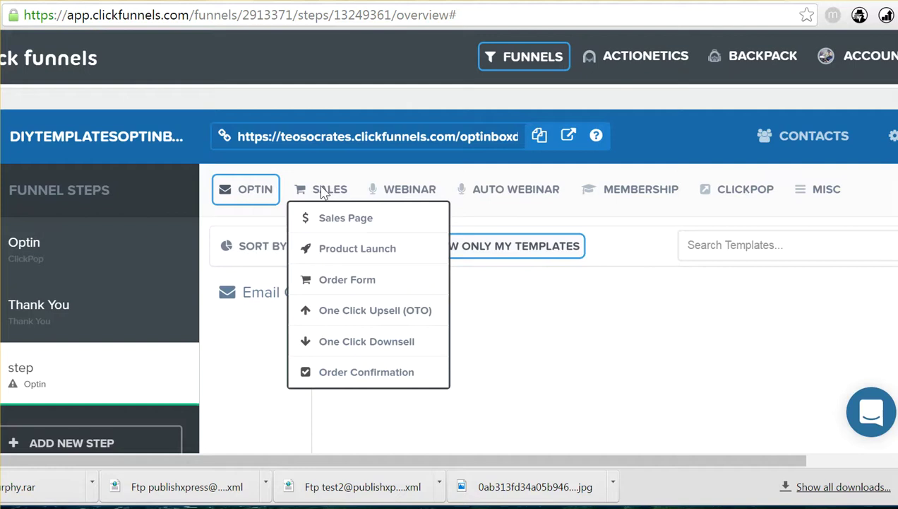
- Choose the DIY upsell template from the sales page templates for the new funnel step
{"action": "left_click", "coordinate": [325, 224]}
{"action": "scroll", "coordinate": [395, 204], "scroll_direction": "down", "scroll_amount": 1}
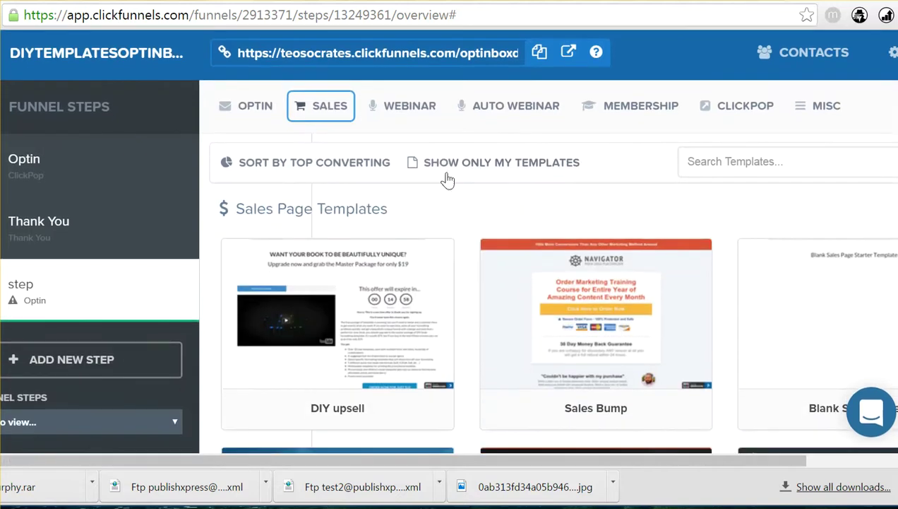
{"action": "scroll", "coordinate": [424, 212], "scroll_direction": "down", "scroll_amount": 2}
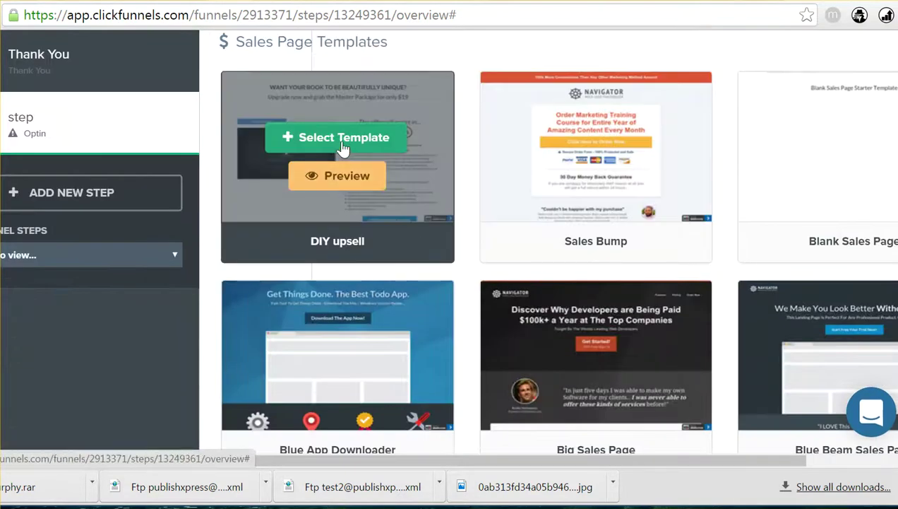
{"action": "left_click", "coordinate": [344, 139]}
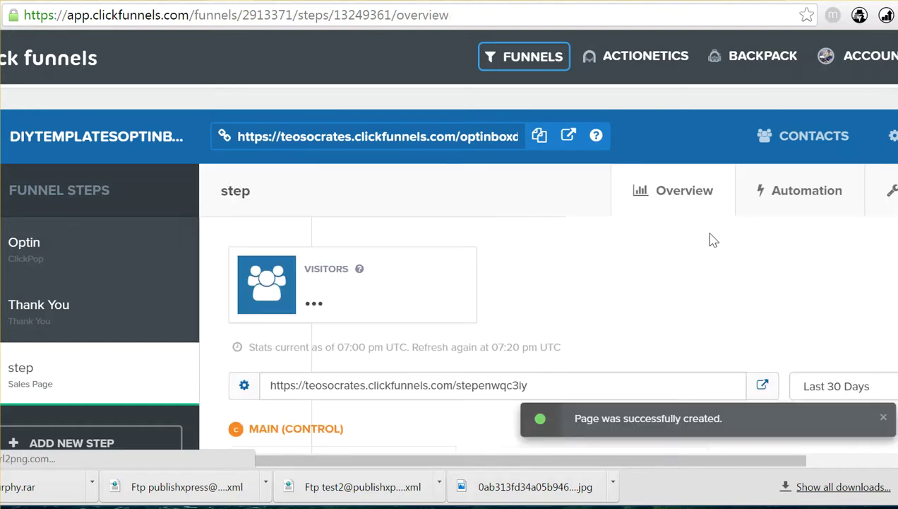
- Look over the new step's overview and open its Main (Control) page in the page editor
{"action": "scroll", "coordinate": [604, 254], "scroll_direction": "down", "scroll_amount": 4}
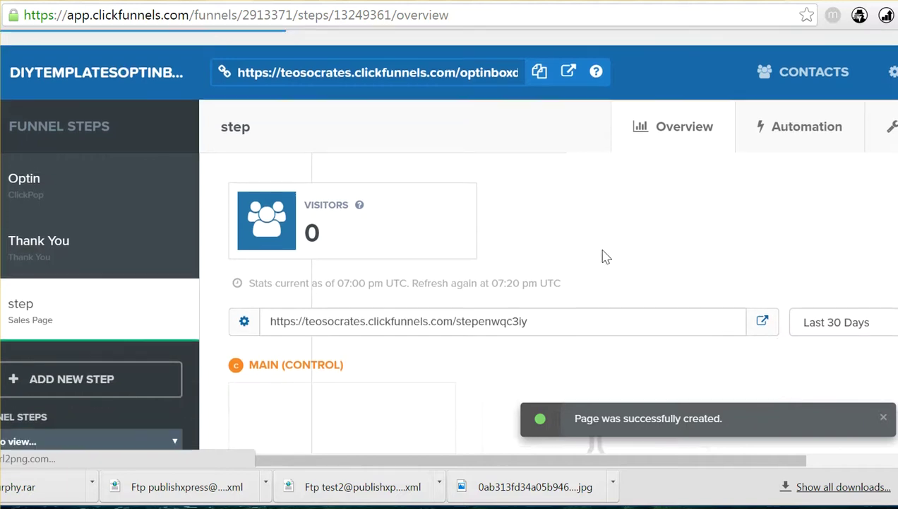
{"action": "scroll", "coordinate": [480, 199], "scroll_direction": "down", "scroll_amount": 2}
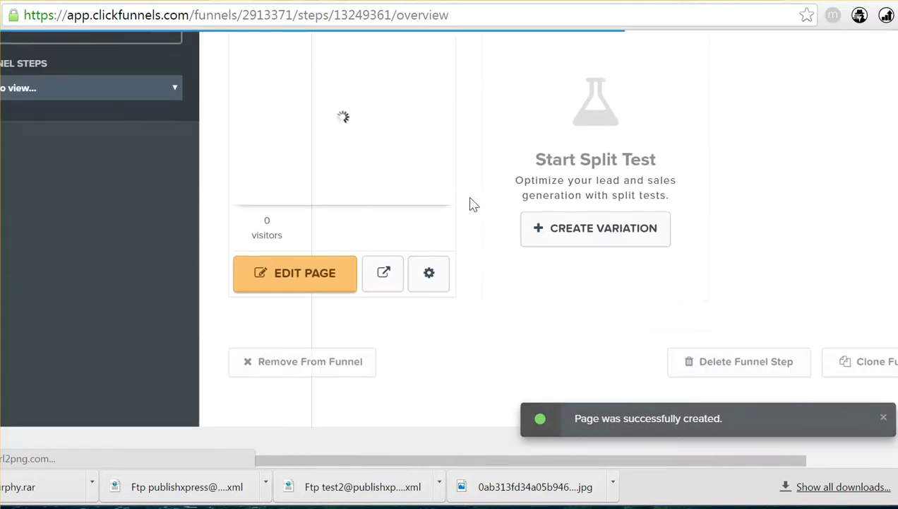
{"action": "scroll", "coordinate": [473, 205], "scroll_direction": "up", "scroll_amount": 3}
{"action": "scroll", "coordinate": [471, 212], "scroll_direction": "down", "scroll_amount": 1}
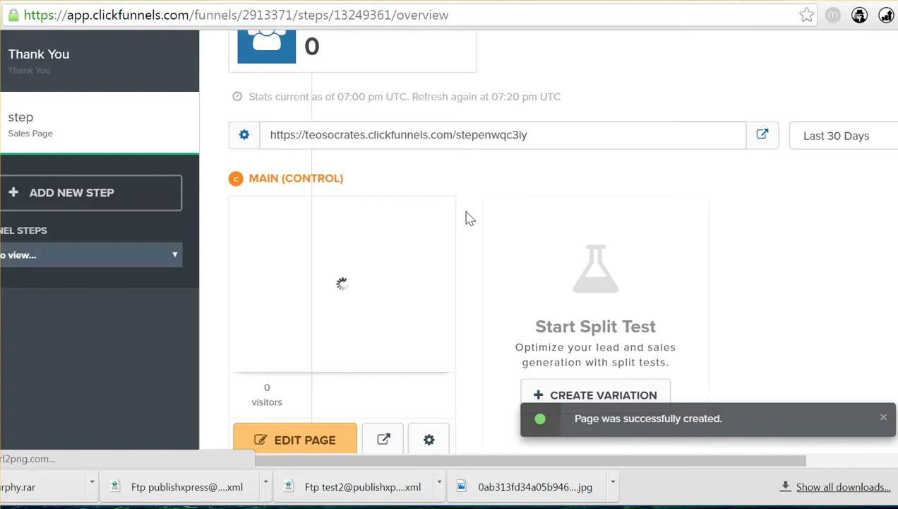
{"action": "scroll", "coordinate": [466, 218], "scroll_direction": "down", "scroll_amount": 1}
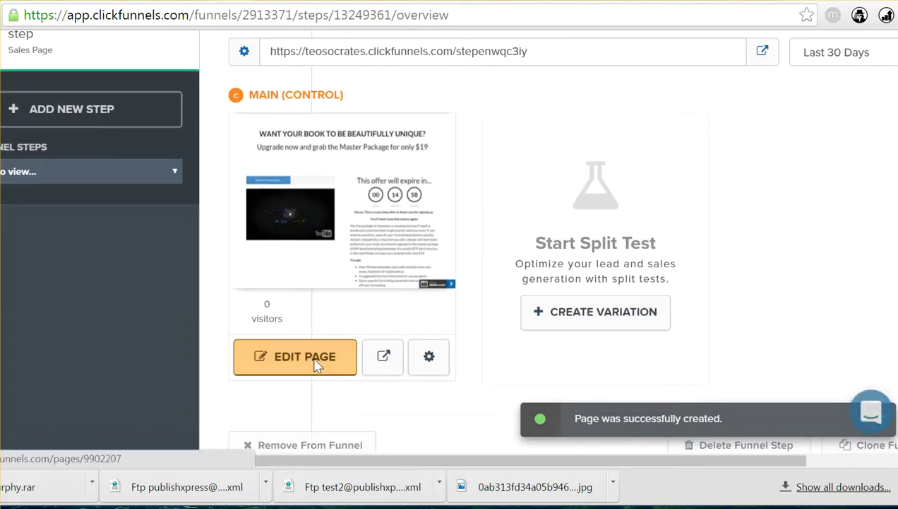
{"action": "left_click", "coordinate": [452, 187]}
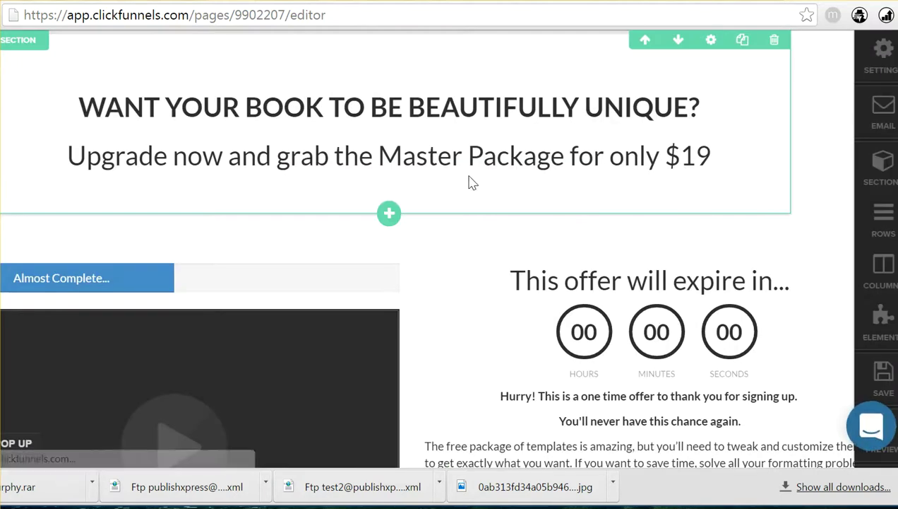
- Examine the upsell page's headline, video, countdown timer, offer text, order button and payment logos in the editor
{"action": "scroll", "coordinate": [851, 196], "scroll_direction": "down", "scroll_amount": 3}
{"action": "scroll", "coordinate": [770, 252], "scroll_direction": "down", "scroll_amount": 7}
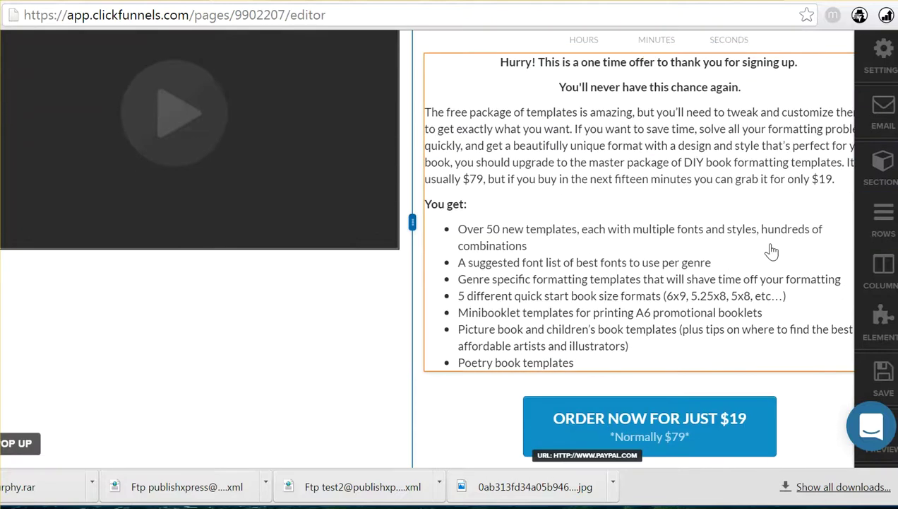
{"action": "scroll", "coordinate": [780, 269], "scroll_direction": "up", "scroll_amount": 1}
{"action": "scroll", "coordinate": [780, 269], "scroll_direction": "up", "scroll_amount": 6}
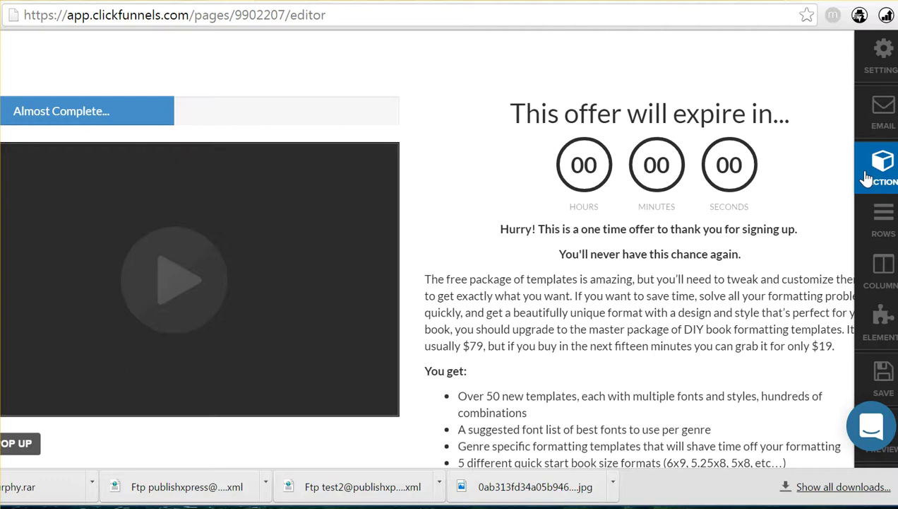
{"action": "scroll", "coordinate": [801, 137], "scroll_direction": "up", "scroll_amount": 2}
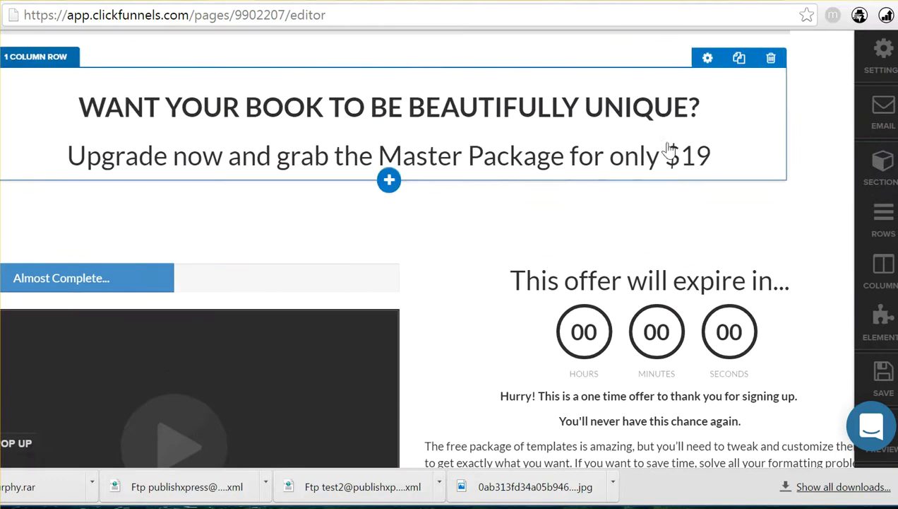
{"action": "scroll", "coordinate": [800, 152], "scroll_direction": "down", "scroll_amount": 2}
{"action": "scroll", "coordinate": [800, 163], "scroll_direction": "down", "scroll_amount": 4}
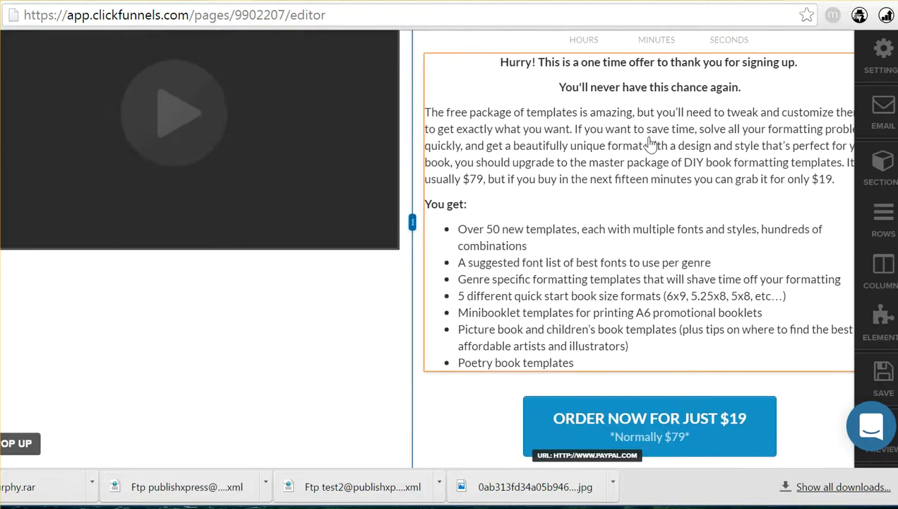
{"action": "scroll", "coordinate": [786, 157], "scroll_direction": "up", "scroll_amount": 3}
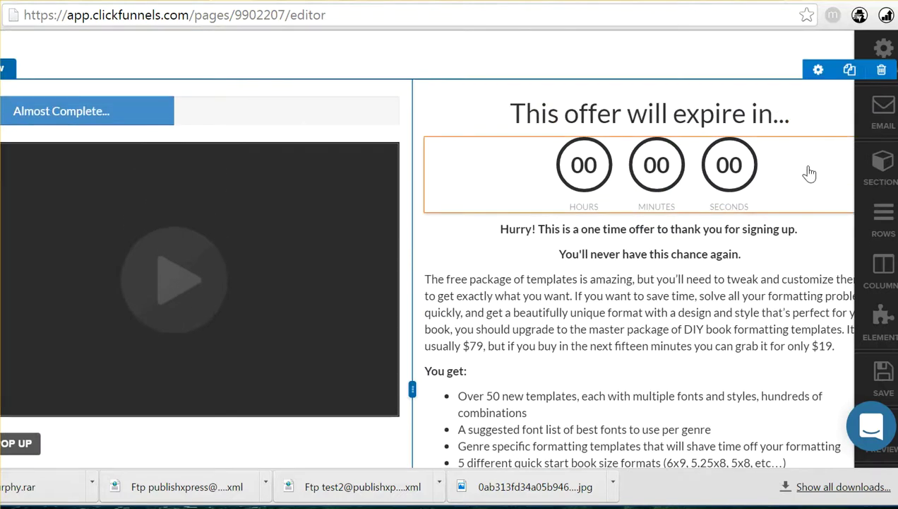
{"action": "scroll", "coordinate": [808, 172], "scroll_direction": "down", "scroll_amount": 6}
{"action": "scroll", "coordinate": [741, 272], "scroll_direction": "up", "scroll_amount": 2}
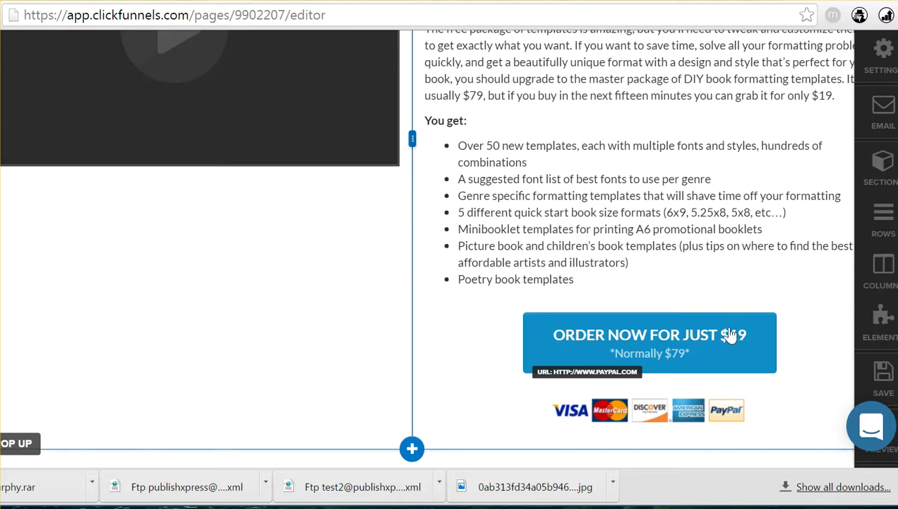
{"action": "scroll", "coordinate": [781, 409], "scroll_direction": "down", "scroll_amount": 4}
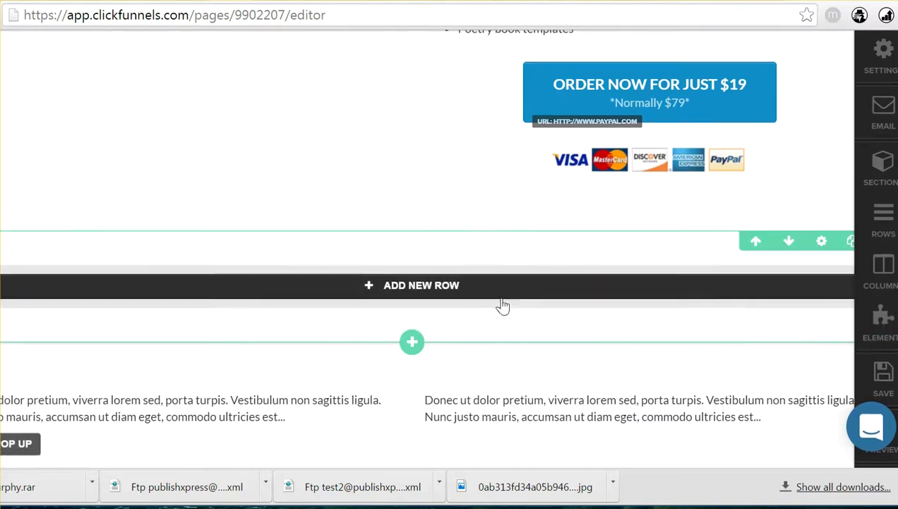
{"action": "scroll", "coordinate": [450, 301], "scroll_direction": "up", "scroll_amount": 6}
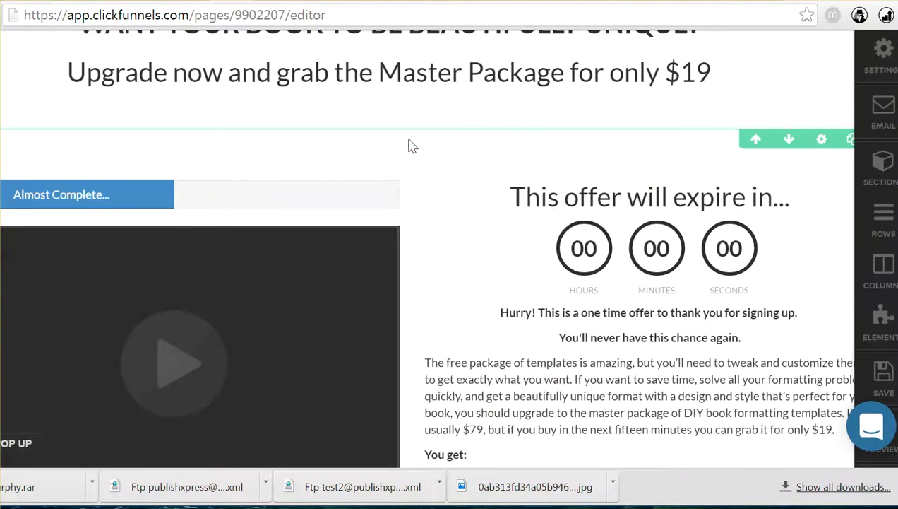
{"action": "scroll", "coordinate": [562, 169], "scroll_direction": "up", "scroll_amount": 1}
{"action": "scroll", "coordinate": [622, 305], "scroll_direction": "down", "scroll_amount": 3}
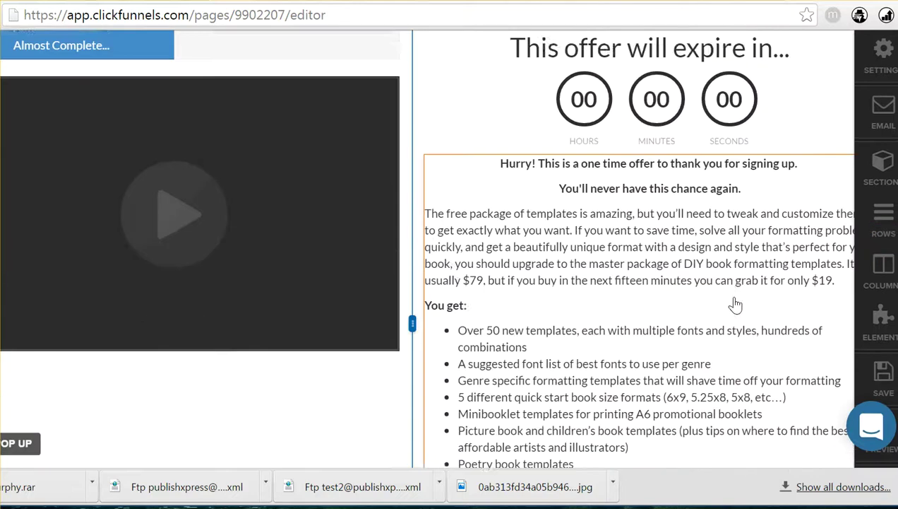
{"action": "scroll", "coordinate": [804, 359], "scroll_direction": "down", "scroll_amount": 2}
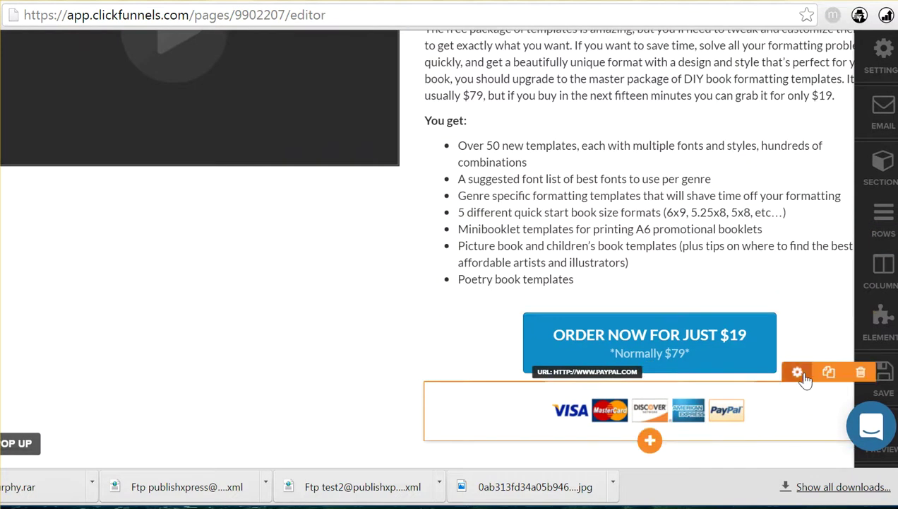
{"action": "scroll", "coordinate": [519, 370], "scroll_direction": "down", "scroll_amount": 2}
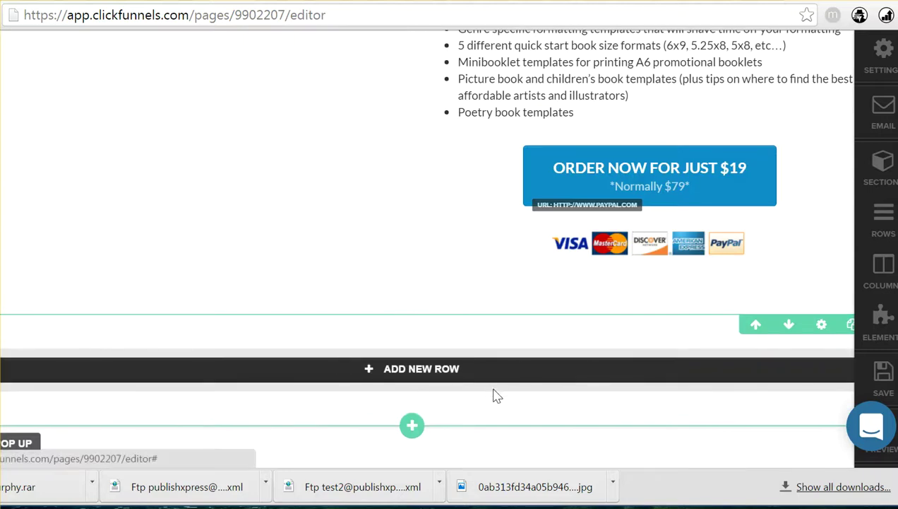
- Open a live preview of the upsell page from its editor
{"action": "scroll", "coordinate": [445, 395], "scroll_direction": "down", "scroll_amount": 2}
{"action": "scroll", "coordinate": [432, 387], "scroll_direction": "up", "scroll_amount": 7}
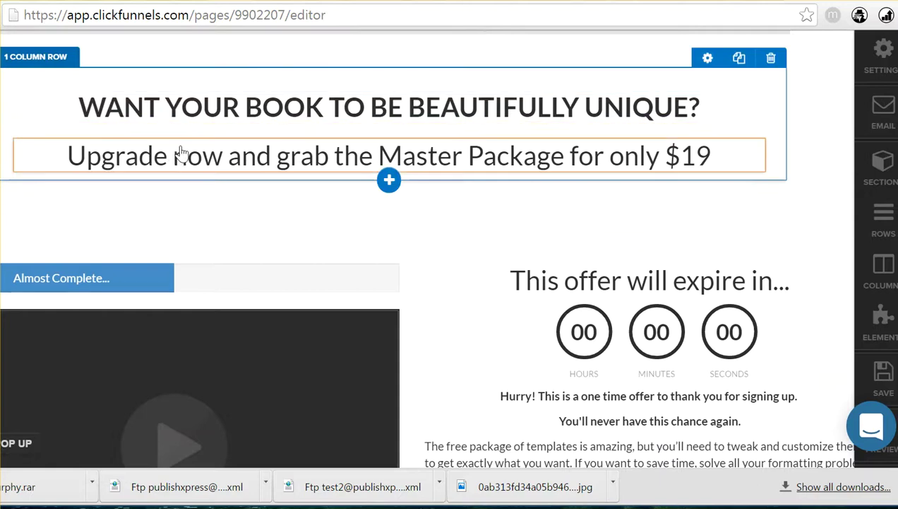
{"action": "left_click", "coordinate": [880, 434]}
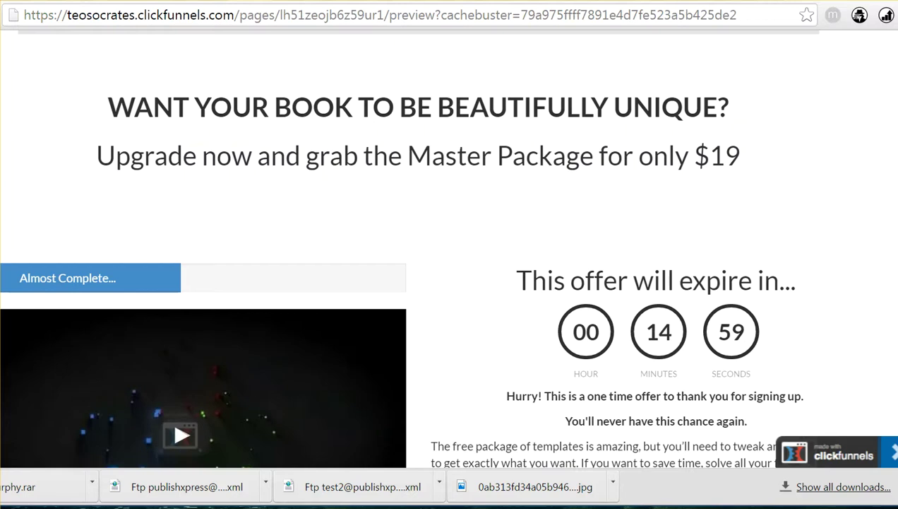
- Close the preview, look over the rest of the upsell page in the editor, and return to the funnel step's overview
{"action": "key", "text": "ctrl+w"}
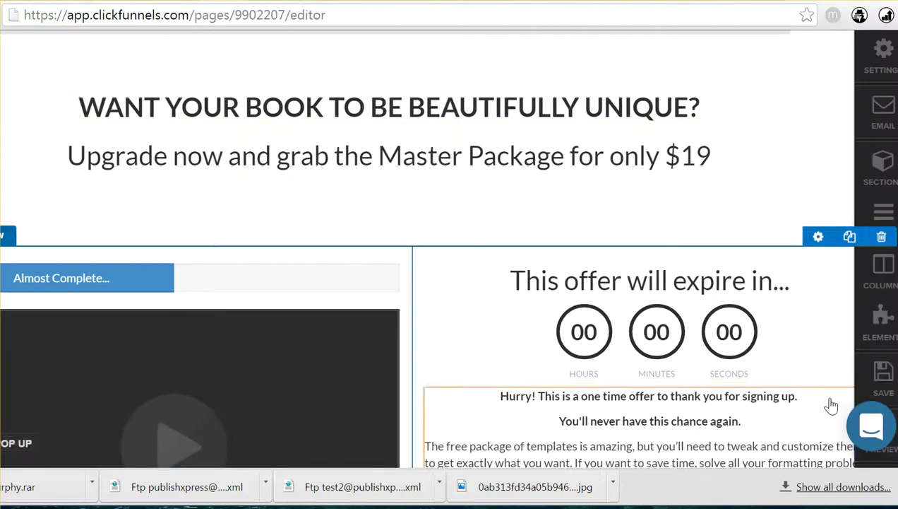
{"action": "scroll", "coordinate": [829, 403], "scroll_direction": "down", "scroll_amount": 2}
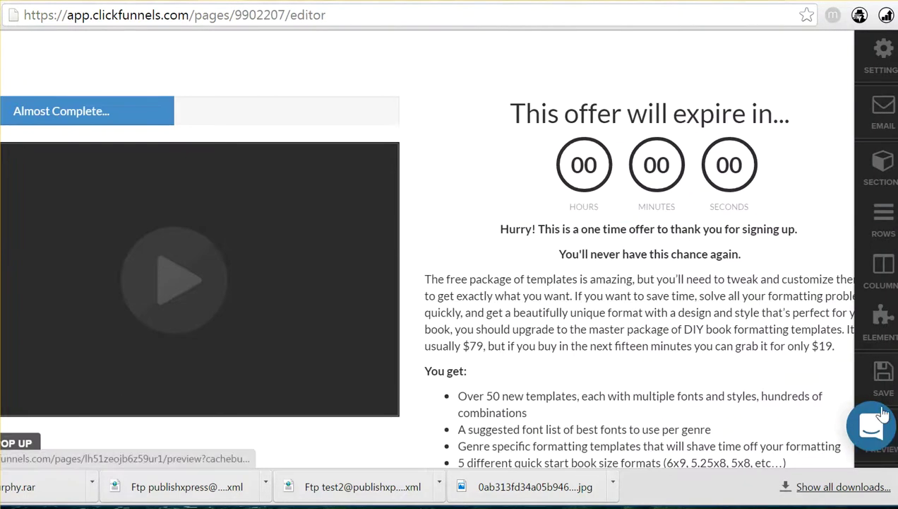
{"action": "scroll", "coordinate": [446, 269], "scroll_direction": "down", "scroll_amount": 1}
{"action": "scroll", "coordinate": [446, 271], "scroll_direction": "down", "scroll_amount": 10}
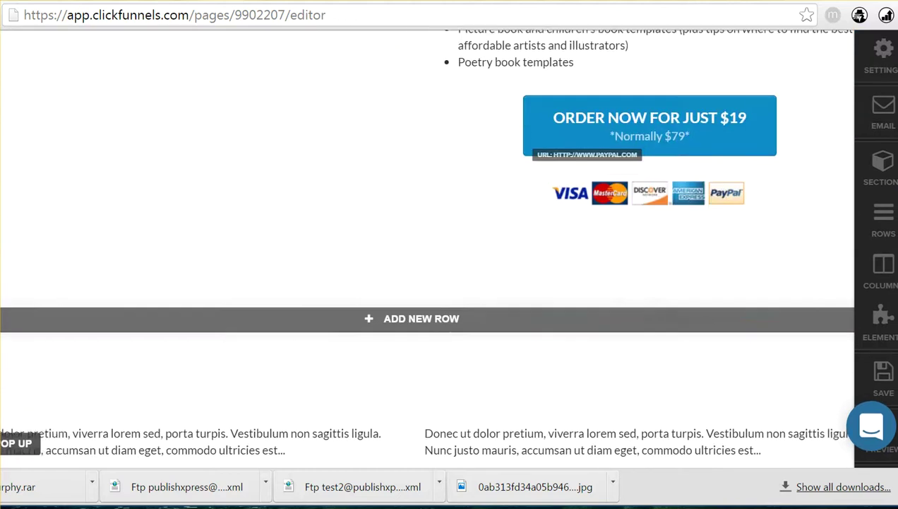
{"action": "left_click", "coordinate": [889, 472]}
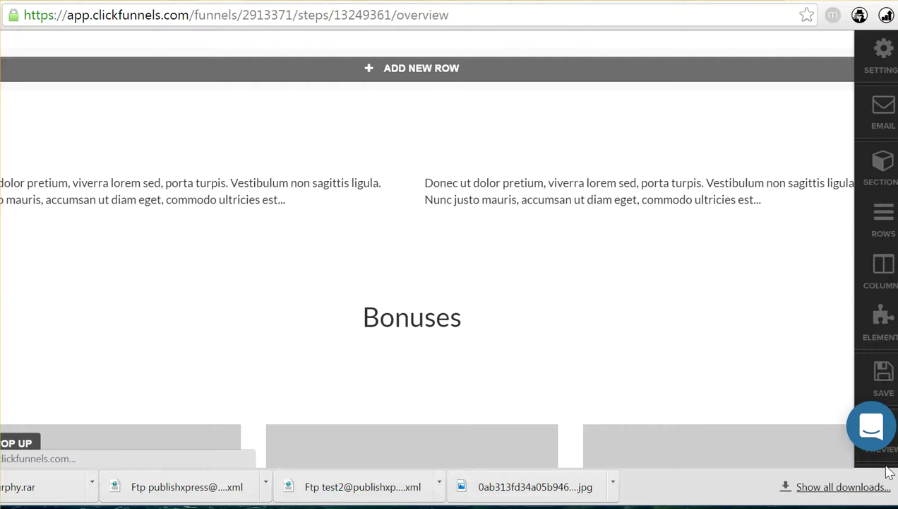
- Move the sales page step between the Optin and Thank You steps and accept the funnel reordering
{"action": "scroll", "coordinate": [106, 289], "scroll_direction": "down", "scroll_amount": 1}
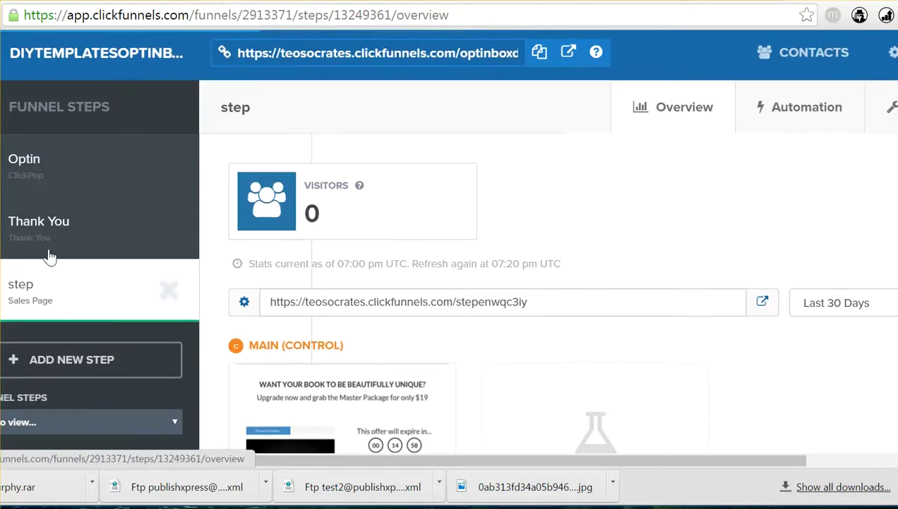
{"action": "left_click_drag", "start_coordinate": [62, 297], "coordinate": [60, 207]}
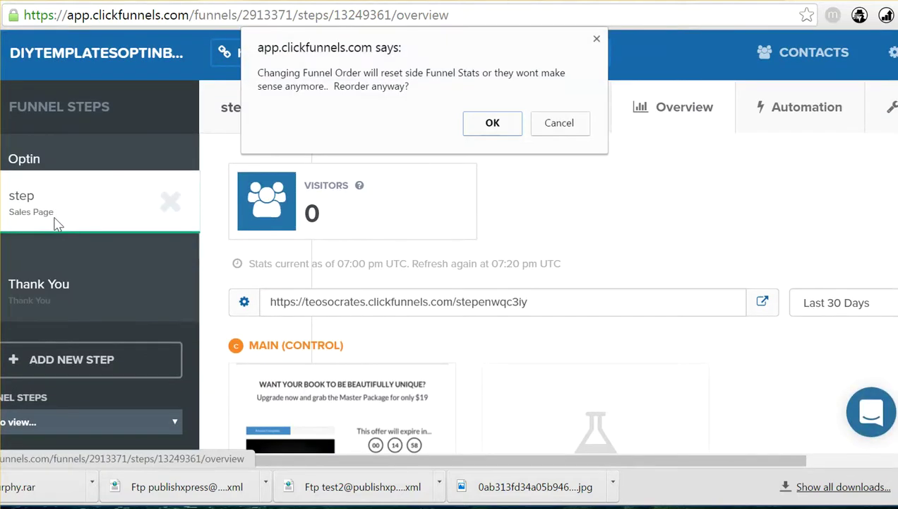
{"action": "left_click", "coordinate": [491, 123]}
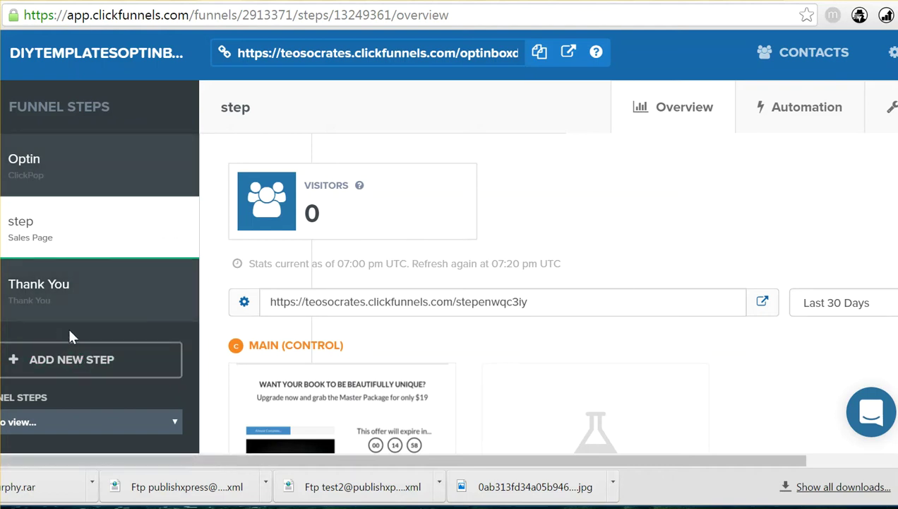
- Examine the sales page step's overview, including its place in the funnel, page thumbnail and split test option
{"action": "scroll", "coordinate": [32, 194], "scroll_direction": "down", "scroll_amount": 3}
{"action": "scroll", "coordinate": [38, 127], "scroll_direction": "up", "scroll_amount": 3}
{"action": "scroll", "coordinate": [44, 170], "scroll_direction": "down", "scroll_amount": 3}
{"action": "scroll", "coordinate": [106, 227], "scroll_direction": "up", "scroll_amount": 3}
{"action": "scroll", "coordinate": [215, 258], "scroll_direction": "down", "scroll_amount": 2}
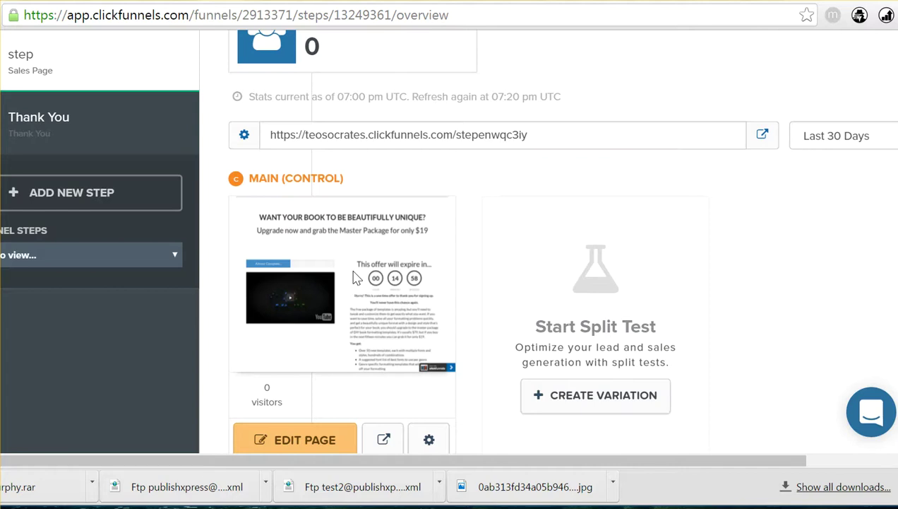
{"action": "scroll", "coordinate": [357, 278], "scroll_direction": "up", "scroll_amount": 1}
{"action": "scroll", "coordinate": [424, 288], "scroll_direction": "down", "scroll_amount": 1}
{"action": "scroll", "coordinate": [445, 216], "scroll_direction": "up", "scroll_amount": 4}
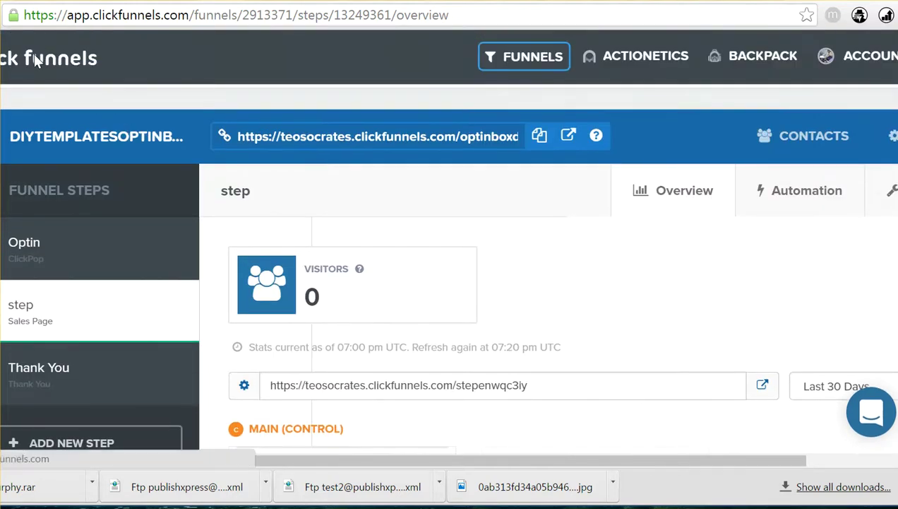
- Go to the funnels dashboard and view the funnels purchased in the Marketplace
{"action": "left_click", "coordinate": [83, 62]}
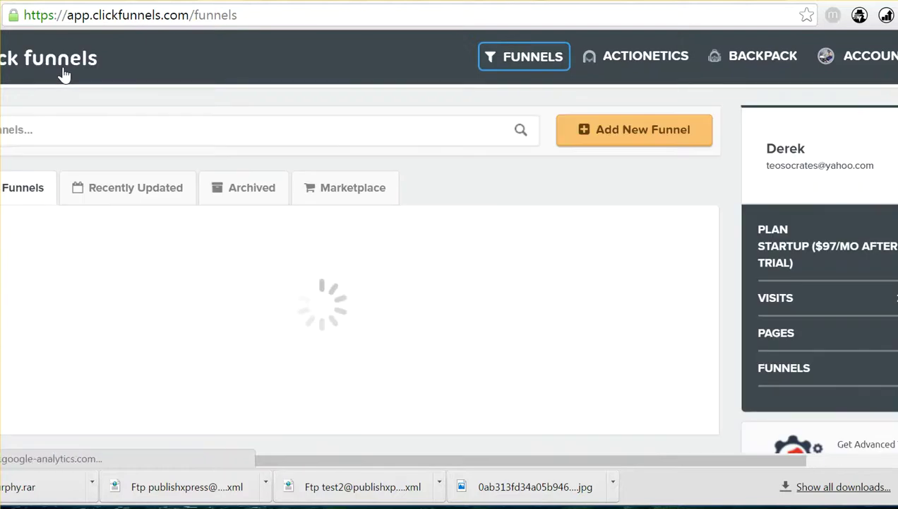
{"action": "scroll", "coordinate": [336, 190], "scroll_direction": "down", "scroll_amount": 1}
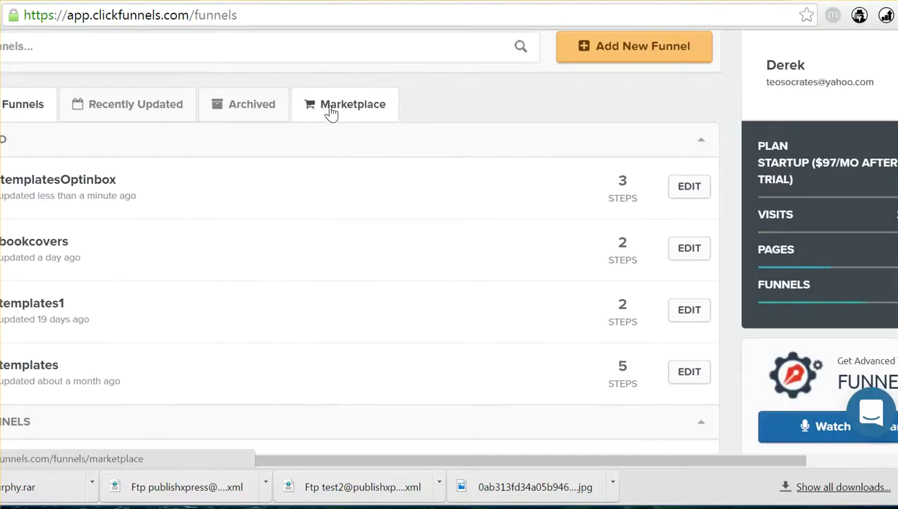
{"action": "left_click", "coordinate": [345, 113]}
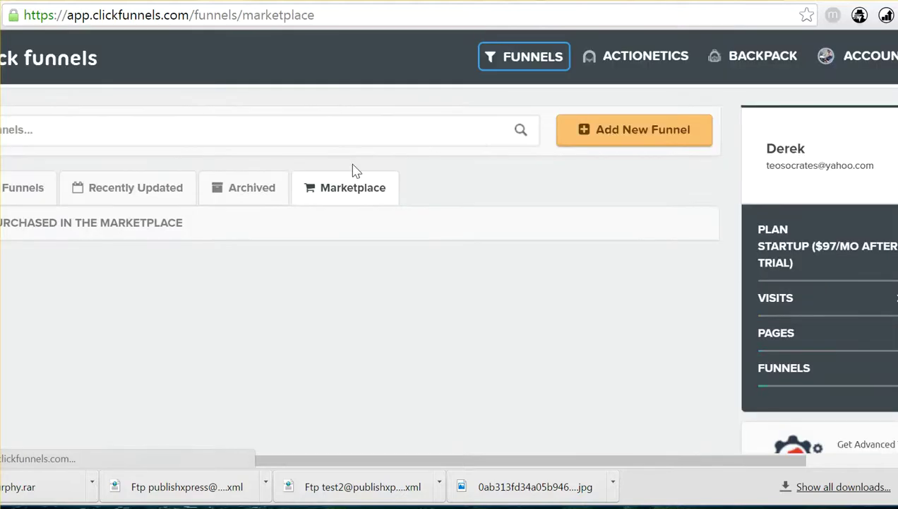
{"action": "mouse_move", "coordinate": [877, 56]}
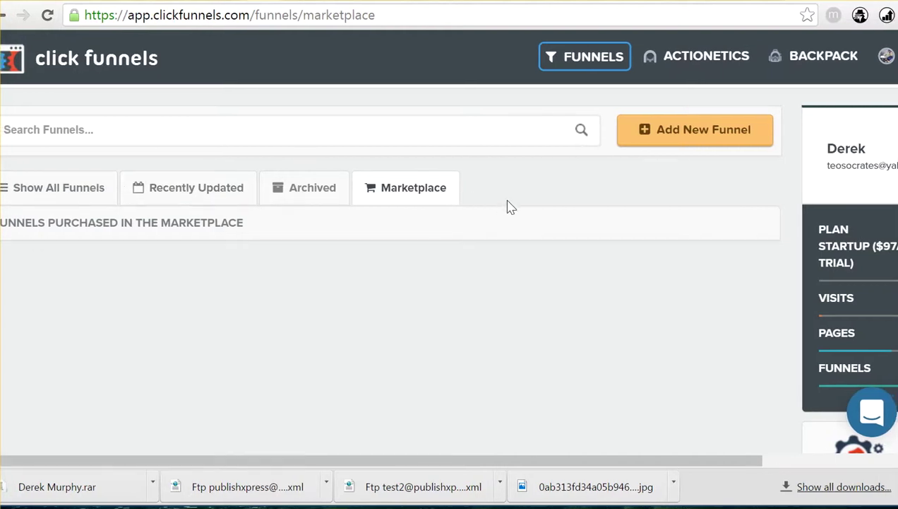
- Show all funnels and look over the ungrouped funnels and the copied core funnels
{"action": "left_click", "coordinate": [45, 196]}
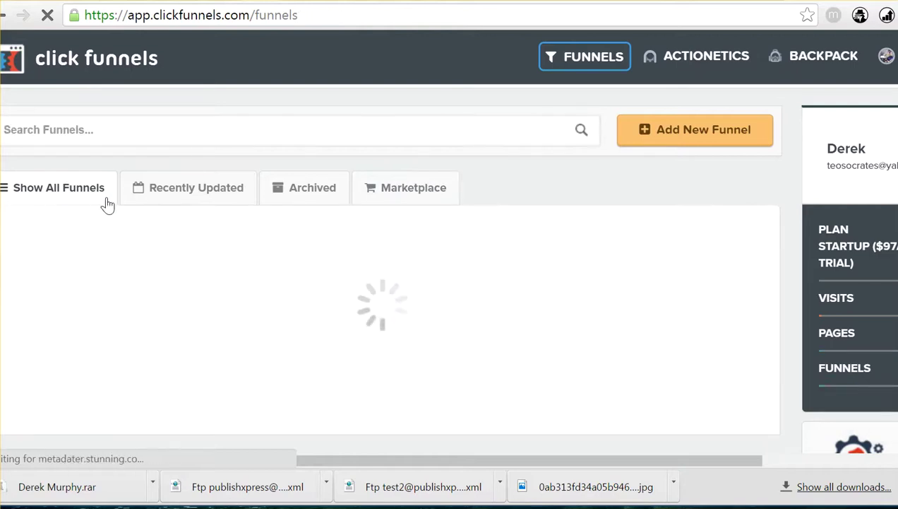
{"action": "scroll", "coordinate": [106, 205], "scroll_direction": "down", "scroll_amount": 2}
{"action": "scroll", "coordinate": [115, 209], "scroll_direction": "down", "scroll_amount": 5}
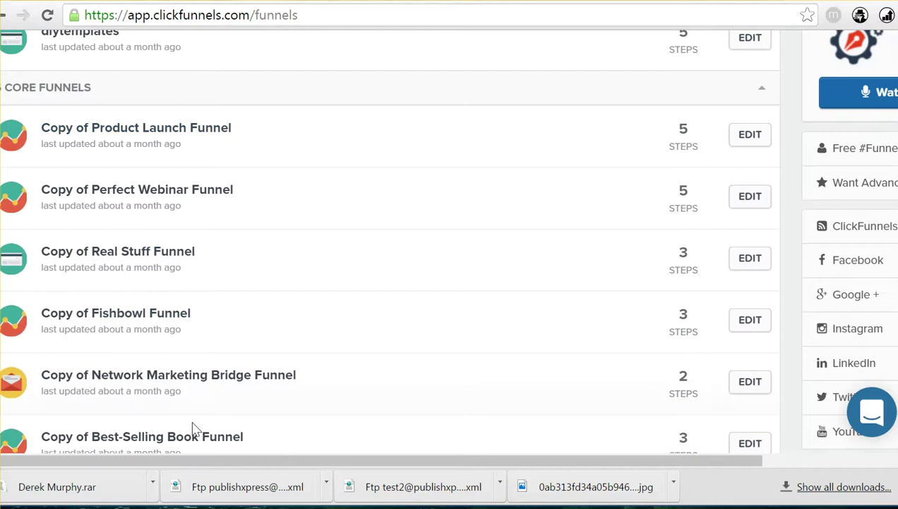
{"action": "scroll", "coordinate": [141, 214], "scroll_direction": "up", "scroll_amount": 4}
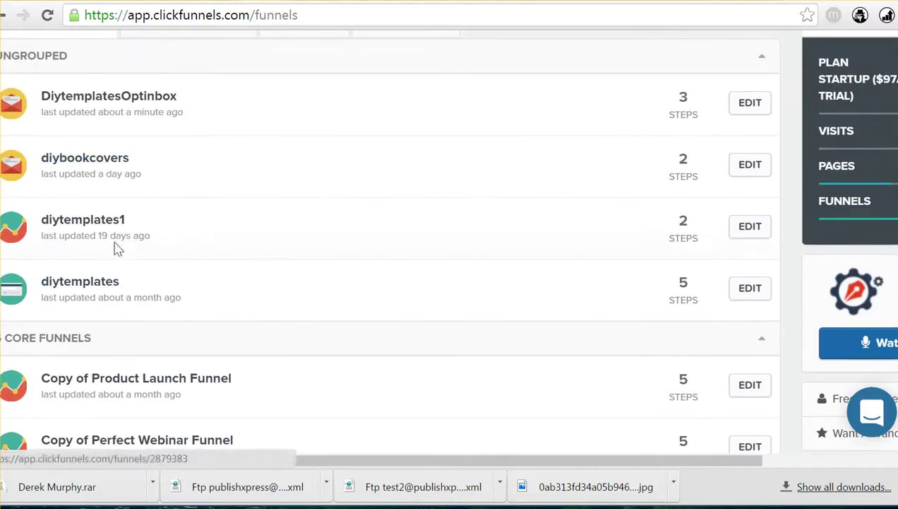
{"action": "scroll", "coordinate": [78, 212], "scroll_direction": "up", "scroll_amount": 2}
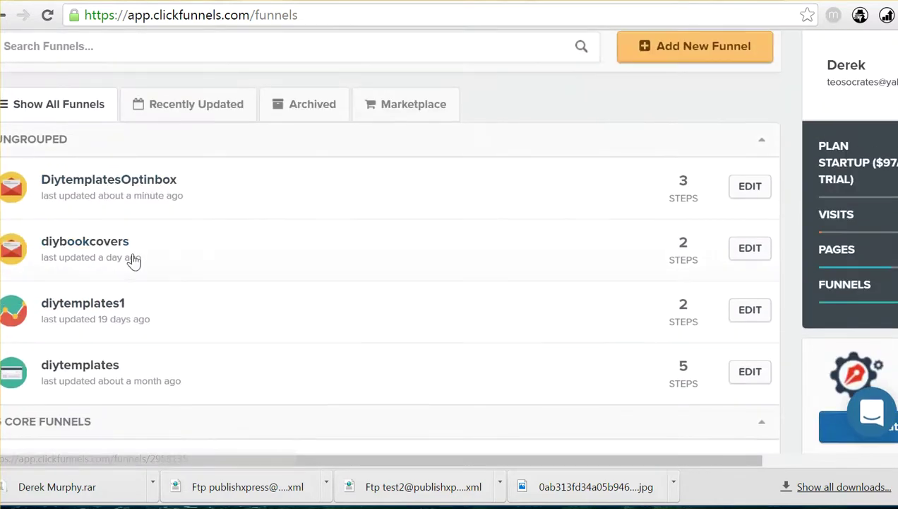
{"action": "scroll", "coordinate": [119, 282], "scroll_direction": "down", "scroll_amount": 4}
{"action": "scroll", "coordinate": [168, 264], "scroll_direction": "up", "scroll_amount": 5}
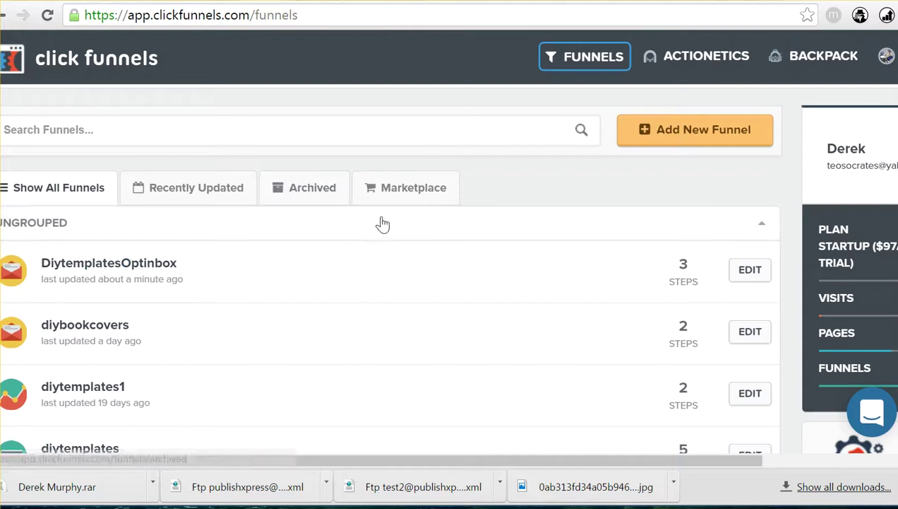
{"action": "scroll", "coordinate": [666, 203], "scroll_direction": "down", "scroll_amount": 4}
{"action": "scroll", "coordinate": [746, 239], "scroll_direction": "up", "scroll_amount": 4}
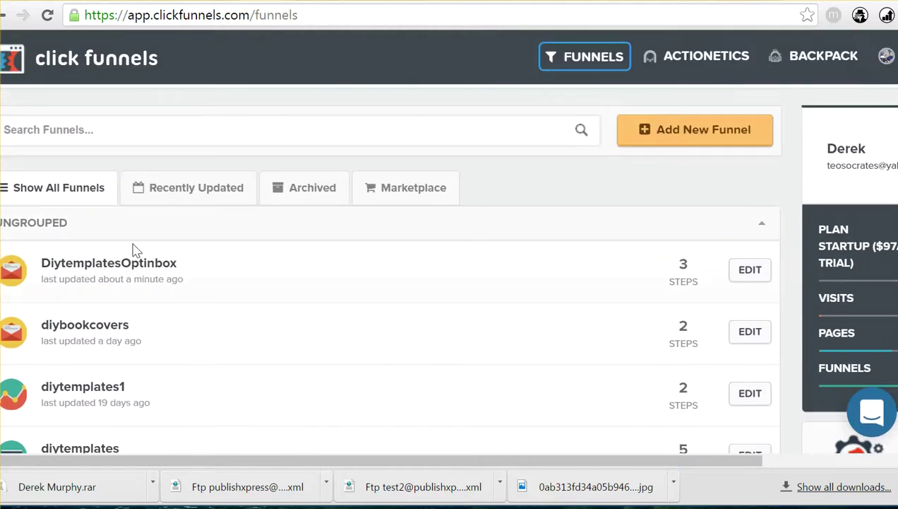
- Open the DiytemplatesOptinbox funnel, review its steps and Optin variations, and take a brief look at the new step form
{"action": "left_click", "coordinate": [113, 266]}
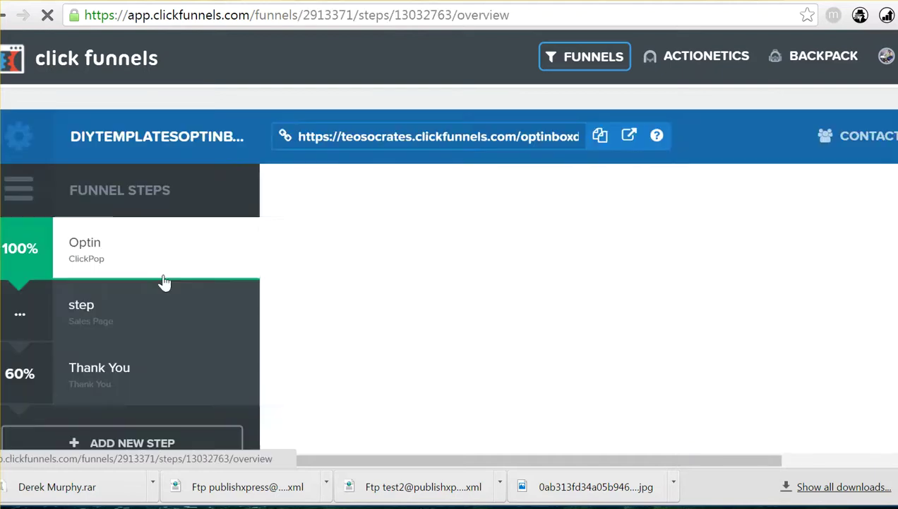
{"action": "scroll", "coordinate": [127, 255], "scroll_direction": "down", "scroll_amount": 2}
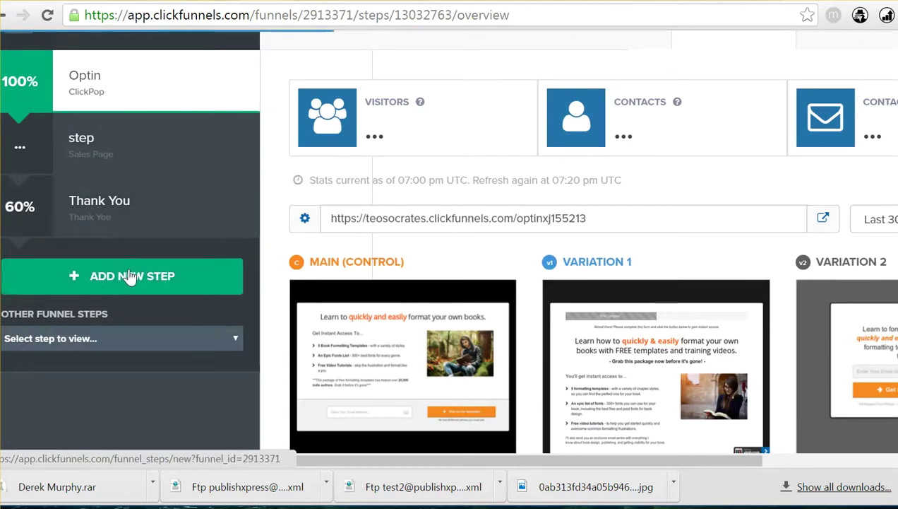
{"action": "scroll", "coordinate": [166, 317], "scroll_direction": "down", "scroll_amount": 2}
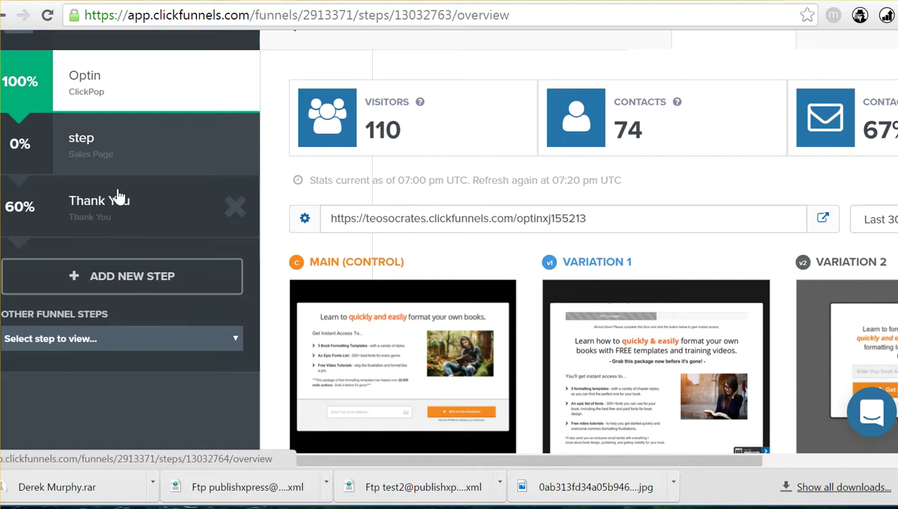
{"action": "left_click", "coordinate": [121, 275]}
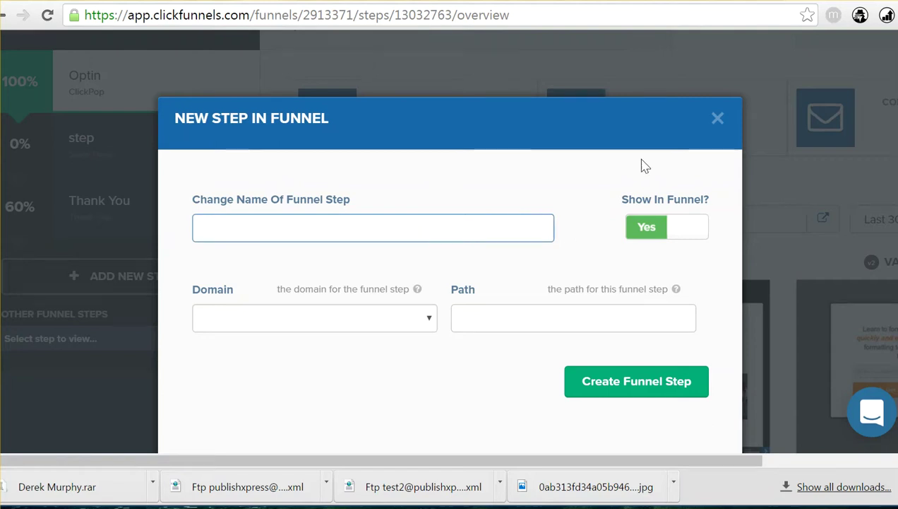
{"action": "left_click", "coordinate": [716, 121]}
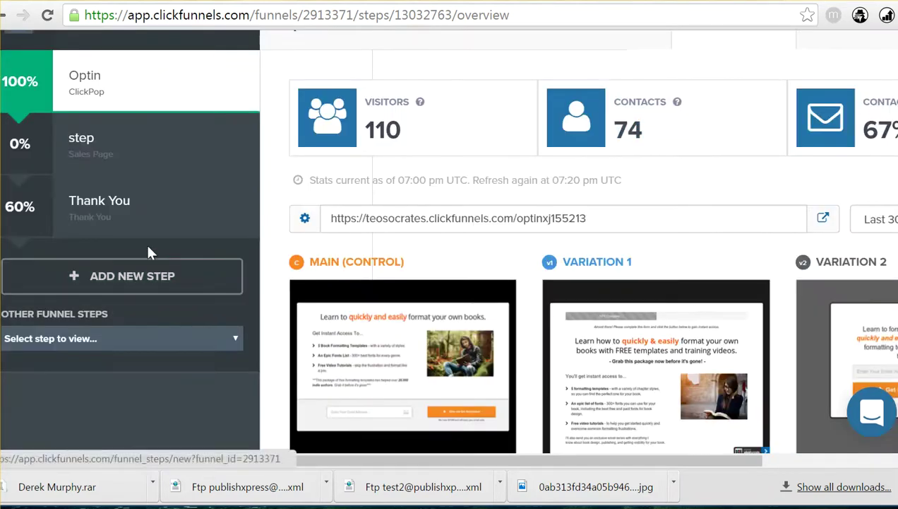
- Open the sales page step and bring up the template gallery for a new split test variation
{"action": "left_click", "coordinate": [94, 163]}
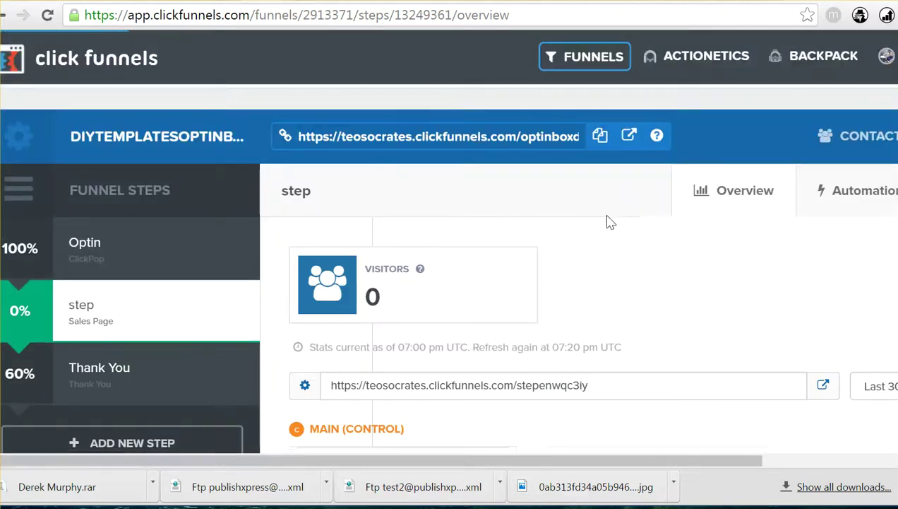
{"action": "scroll", "coordinate": [445, 257], "scroll_direction": "down", "scroll_amount": 2}
{"action": "scroll", "coordinate": [204, 282], "scroll_direction": "down", "scroll_amount": 2}
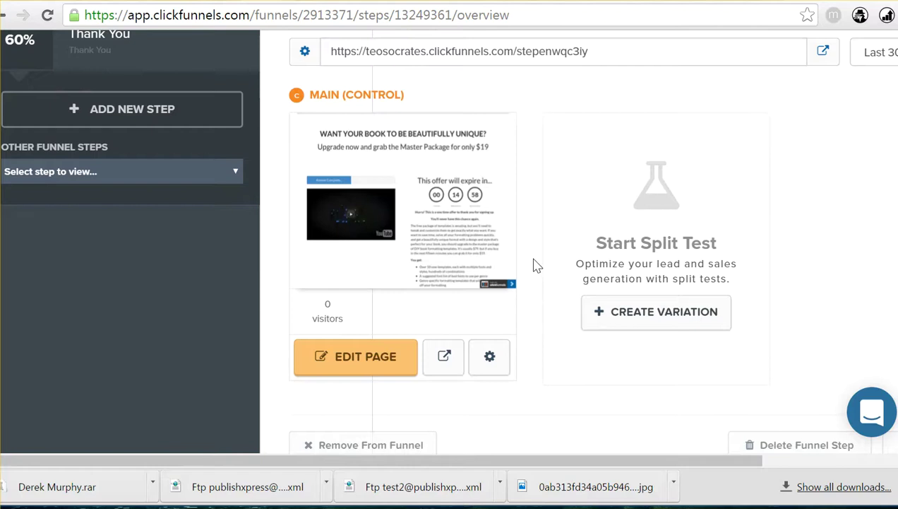
{"action": "left_click", "coordinate": [654, 309]}
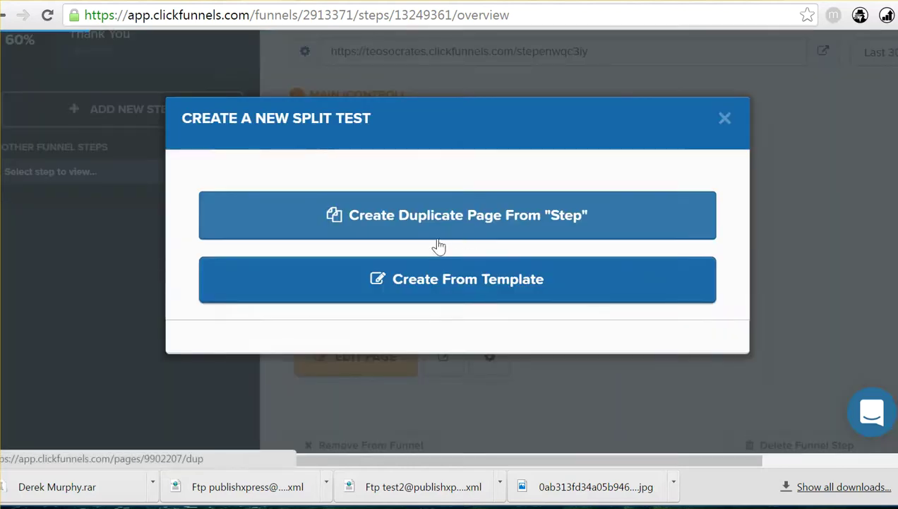
{"action": "left_click", "coordinate": [435, 291]}
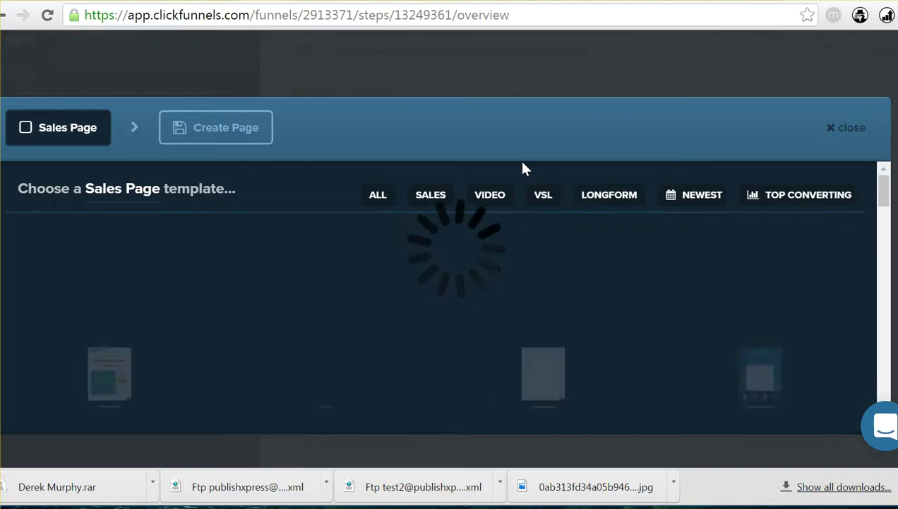
- Browse the sales page templates, filtering them by Longform, Video and VSL
{"action": "scroll", "coordinate": [437, 204], "scroll_direction": "down", "scroll_amount": 15}
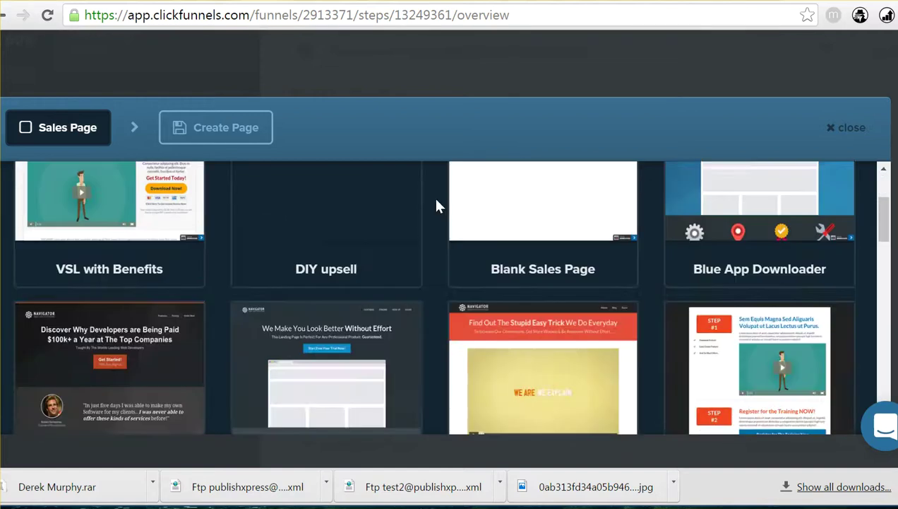
{"action": "scroll", "coordinate": [446, 221], "scroll_direction": "up", "scroll_amount": 15}
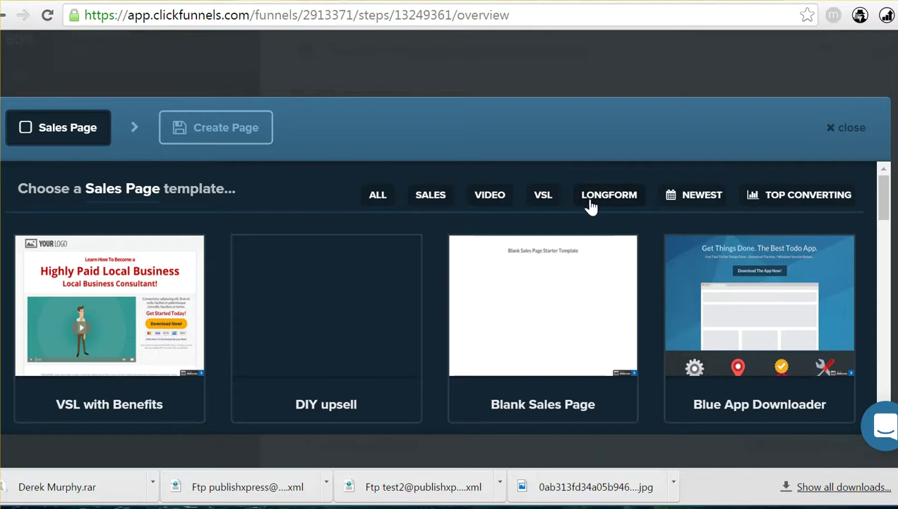
{"action": "left_click", "coordinate": [590, 201]}
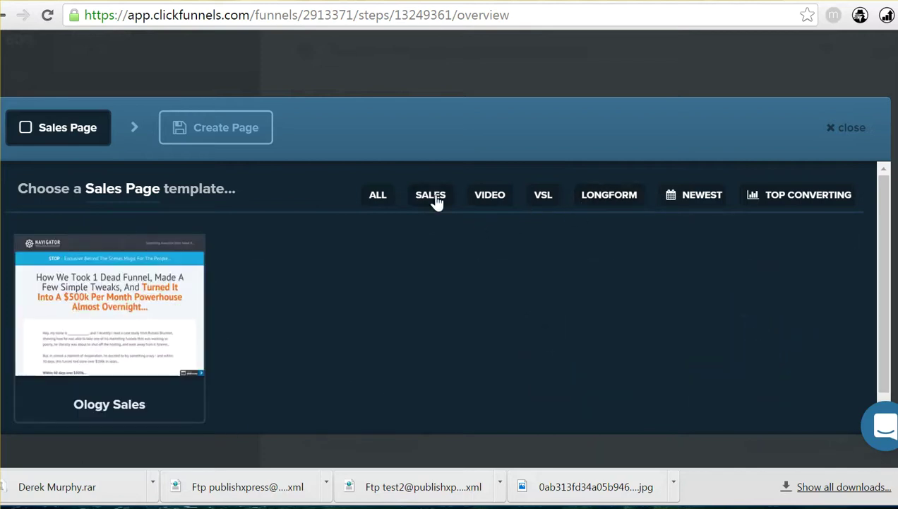
{"action": "left_click", "coordinate": [493, 197]}
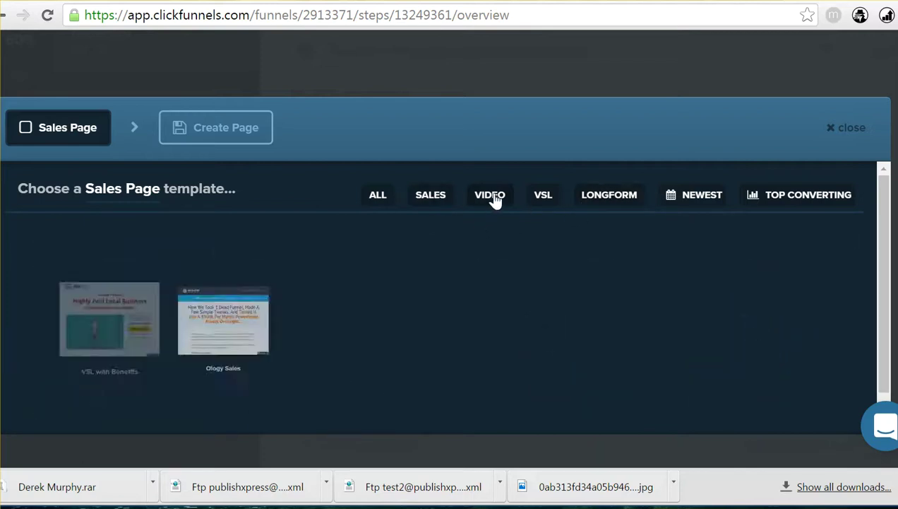
{"action": "left_click", "coordinate": [543, 201]}
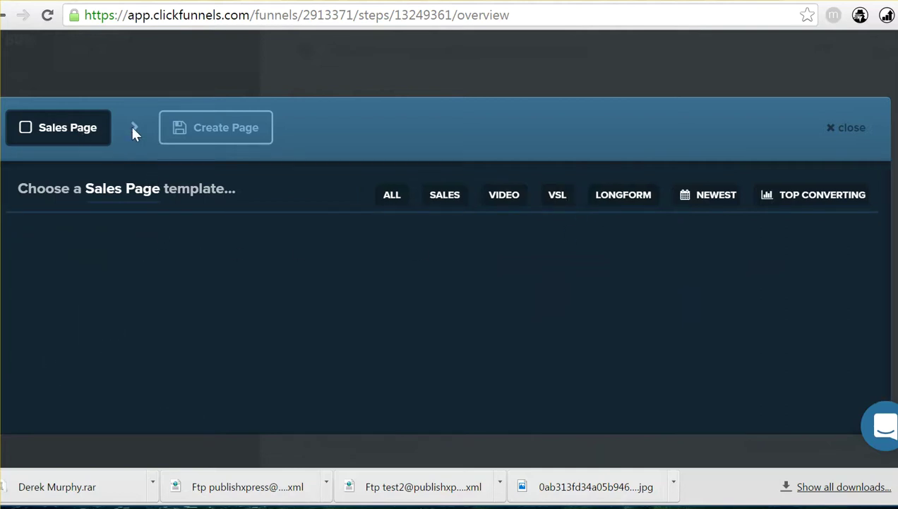
- Close the template gallery without choosing a page and review the Optin step's overview
{"action": "left_click", "coordinate": [844, 135]}
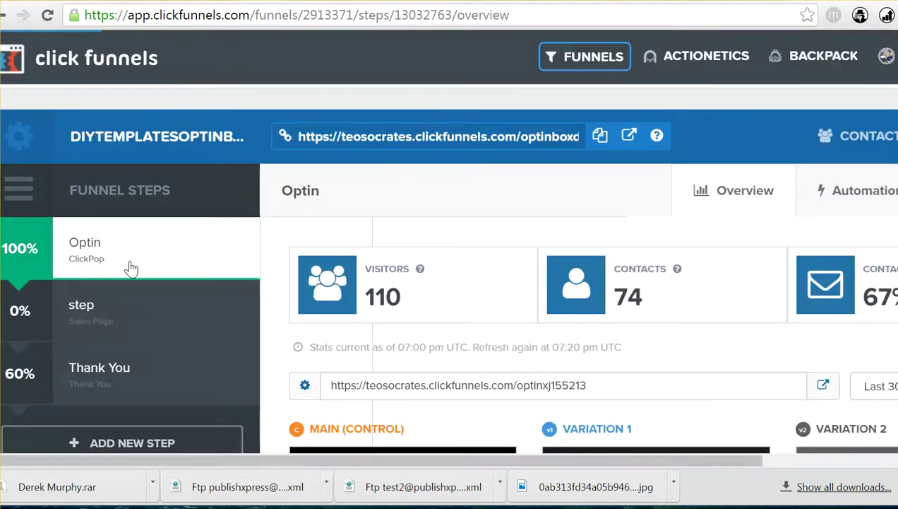
{"action": "scroll", "coordinate": [113, 170], "scroll_direction": "down", "scroll_amount": 1}
{"action": "scroll", "coordinate": [271, 211], "scroll_direction": "up", "scroll_amount": 2}
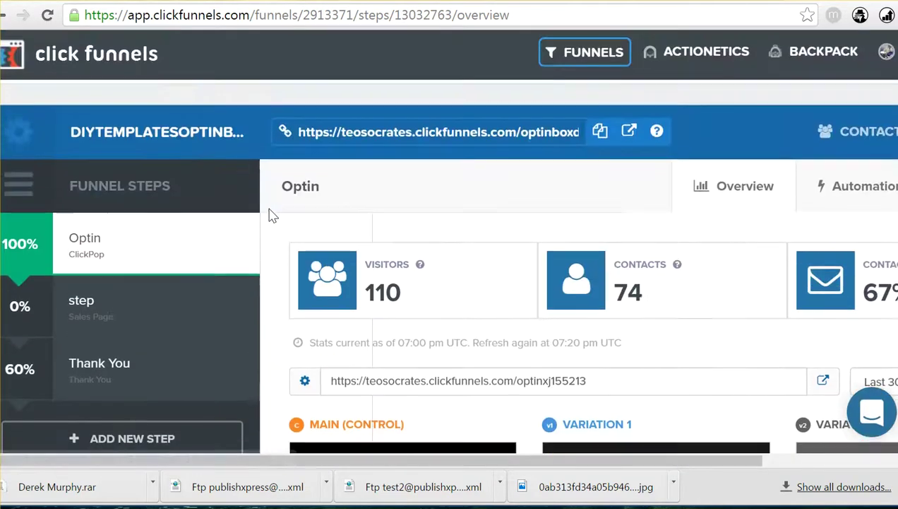
- Add a new step named step2 to the funnel
{"action": "scroll", "coordinate": [159, 255], "scroll_direction": "down", "scroll_amount": 3}
{"action": "left_click", "coordinate": [113, 192]}
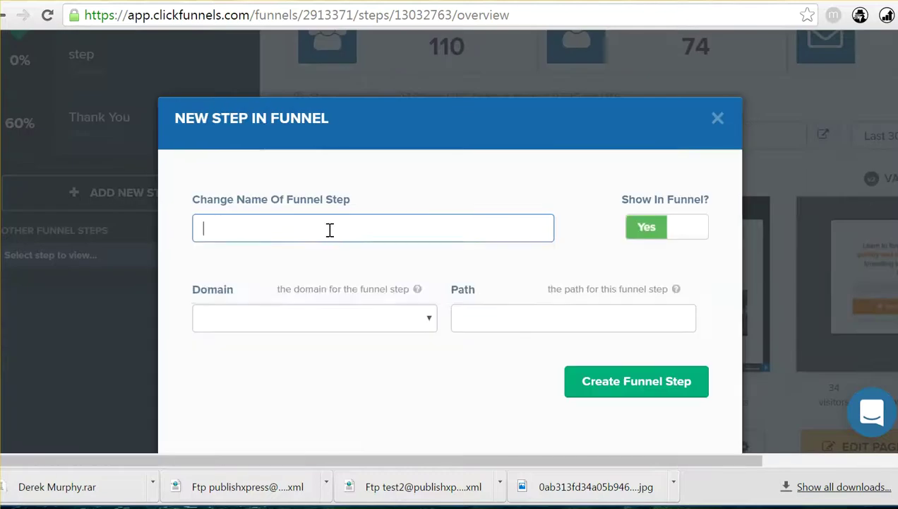
{"action": "left_click", "coordinate": [330, 230]}
{"action": "type", "text": "step2"}
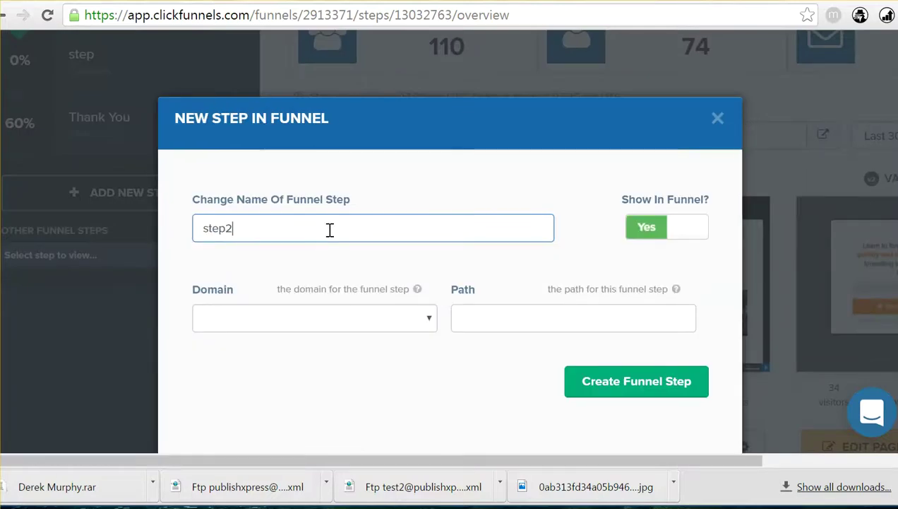
{"action": "left_click", "coordinate": [625, 394]}
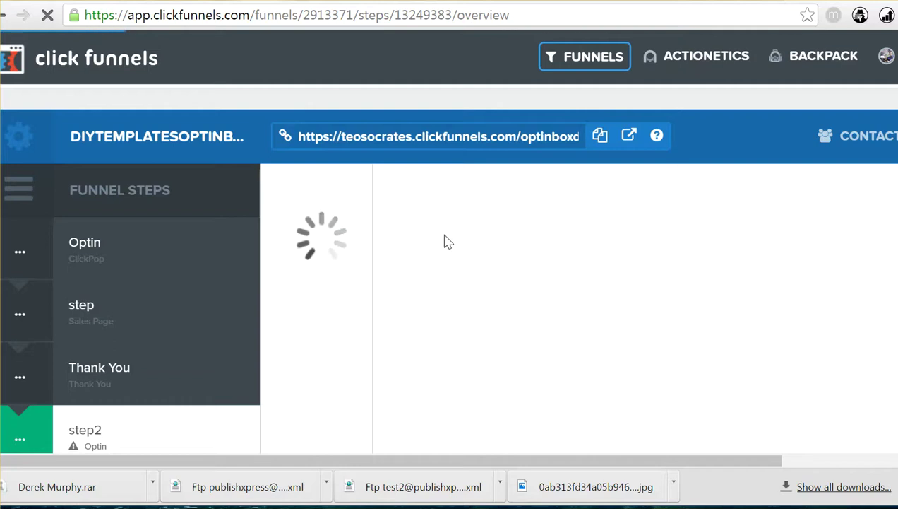
- Review the template categories offered for step2, including the page types under Auto Webinar, Sales and Membership
{"action": "scroll", "coordinate": [441, 242], "scroll_direction": "down", "scroll_amount": 3}
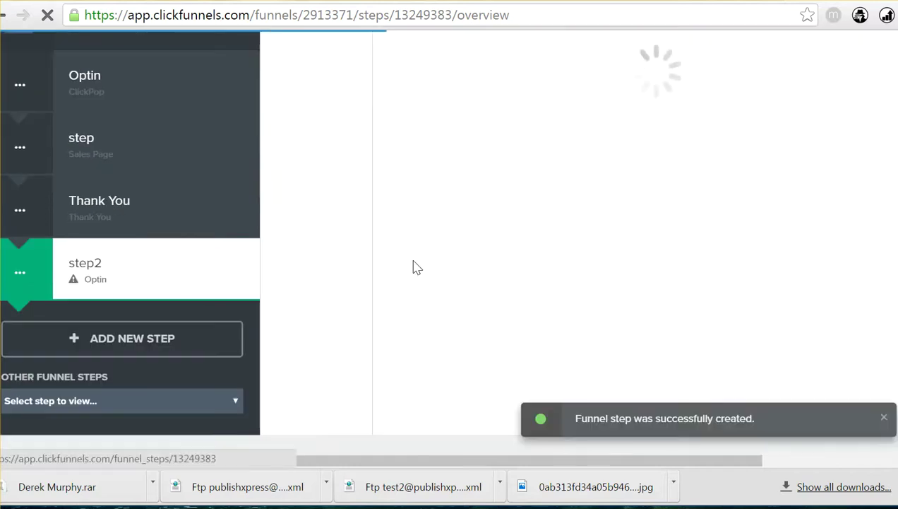
{"action": "scroll", "coordinate": [411, 269], "scroll_direction": "up", "scroll_amount": 2}
{"action": "scroll", "coordinate": [454, 221], "scroll_direction": "down", "scroll_amount": 2}
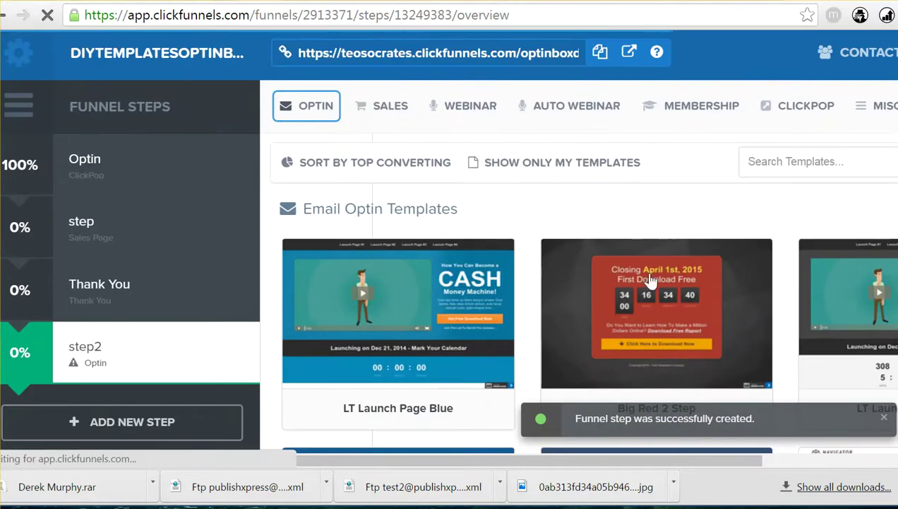
{"action": "left_click", "coordinate": [565, 114]}
{"action": "left_click", "coordinate": [564, 111]}
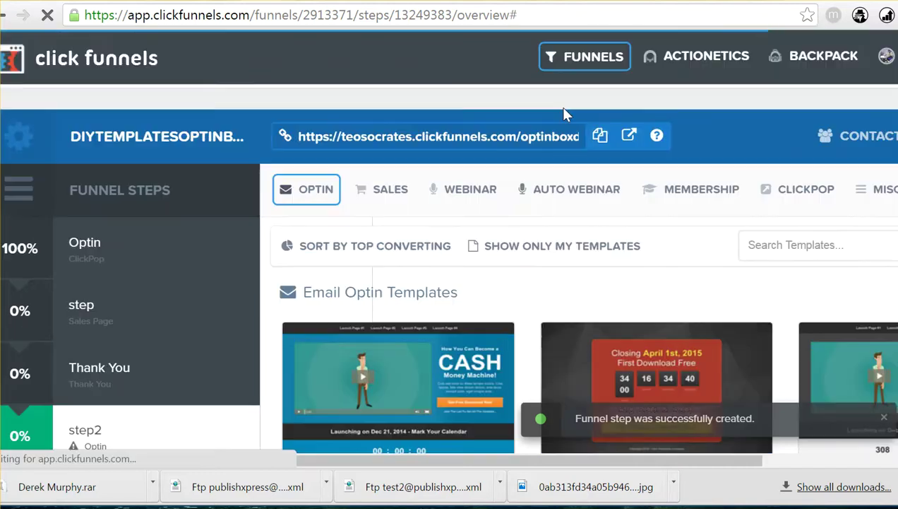
{"action": "mouse_move", "coordinate": [551, 192]}
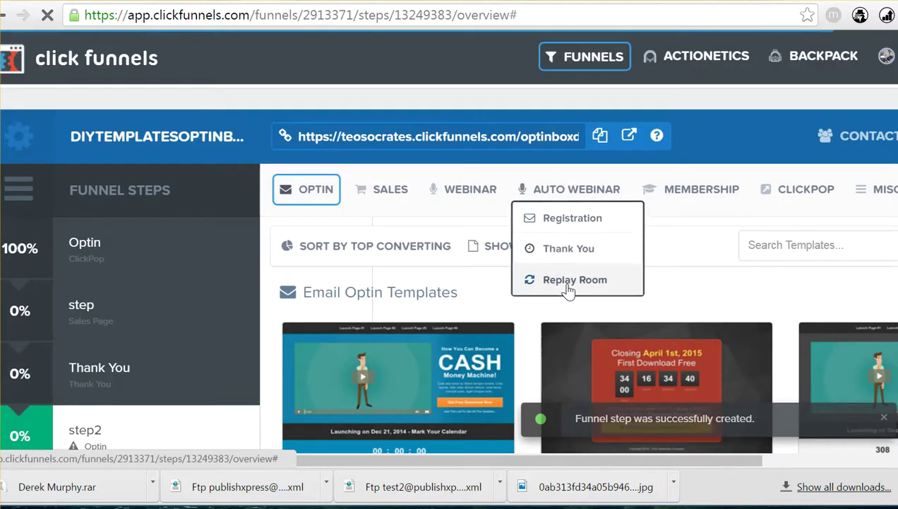
{"action": "mouse_move", "coordinate": [379, 197]}
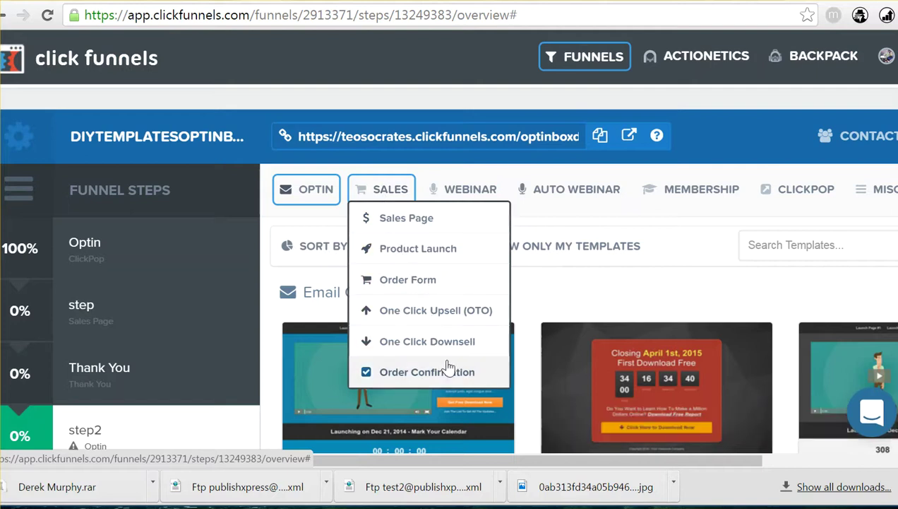
{"action": "mouse_move", "coordinate": [696, 187]}
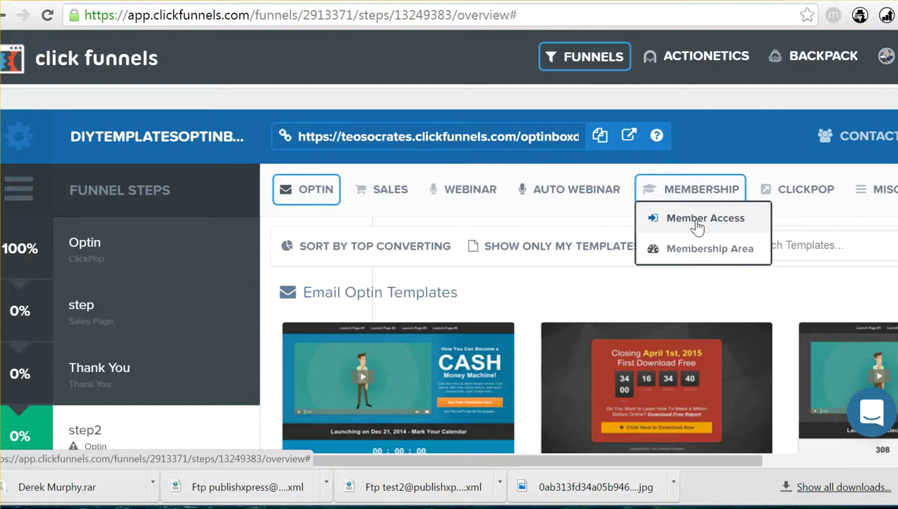
- Browse the Membership Area templates available for step2
{"action": "left_click", "coordinate": [674, 248]}
{"action": "scroll", "coordinate": [635, 253], "scroll_direction": "down", "scroll_amount": 2}
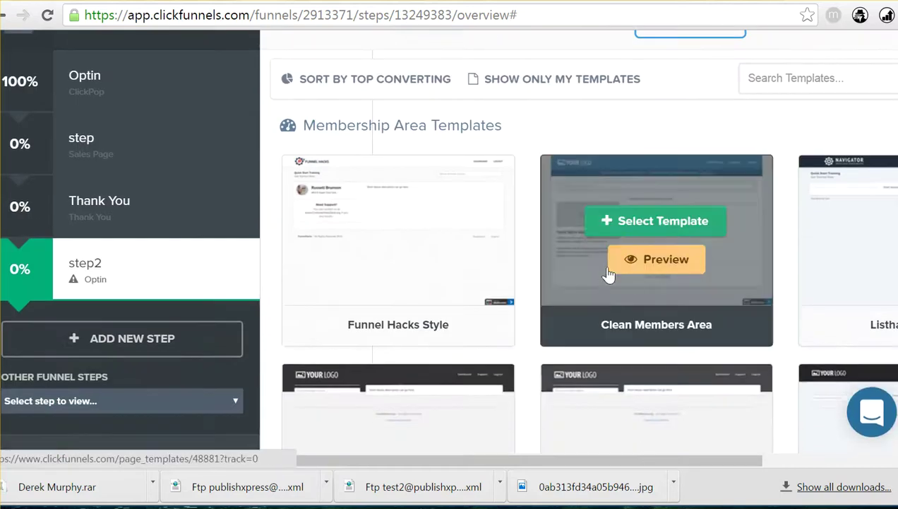
{"action": "left_click_drag", "start_coordinate": [759, 463], "coordinate": [892, 469]}
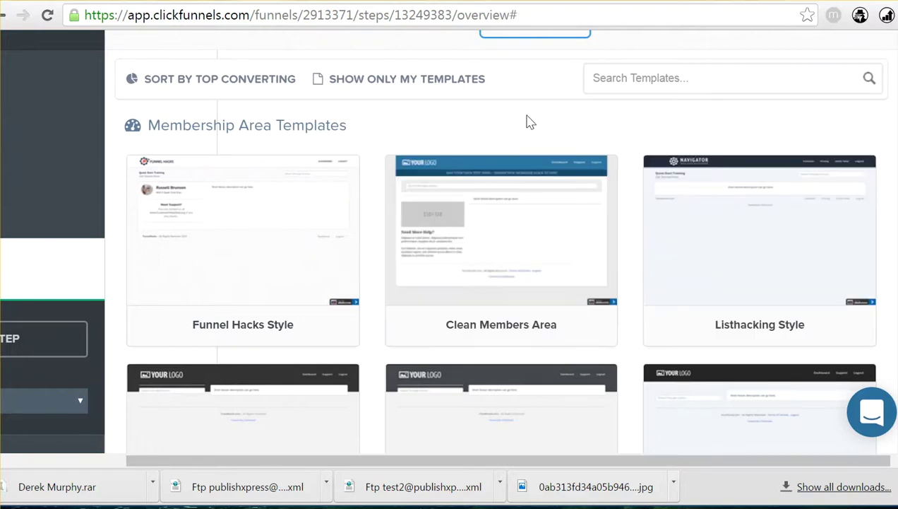
{"action": "scroll", "coordinate": [365, 138], "scroll_direction": "down", "scroll_amount": 1}
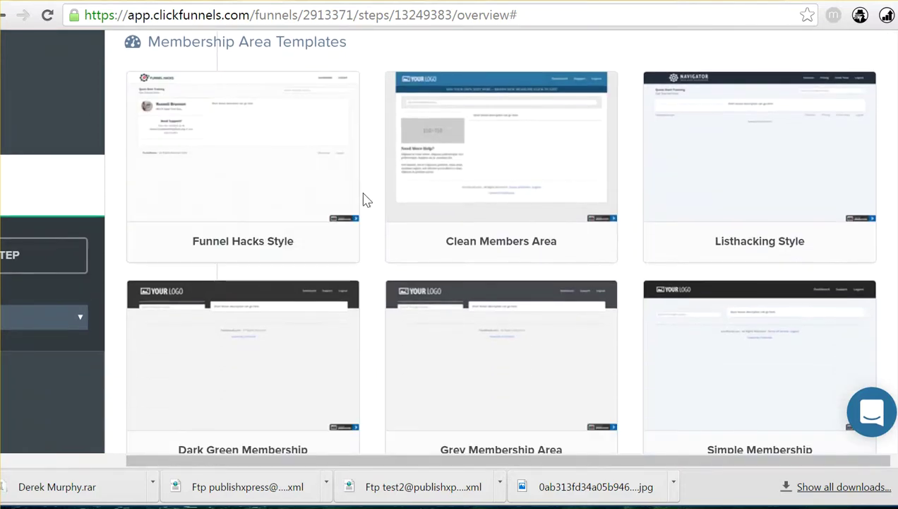
{"action": "scroll", "coordinate": [382, 236], "scroll_direction": "down", "scroll_amount": 2}
{"action": "scroll", "coordinate": [382, 218], "scroll_direction": "up", "scroll_amount": 3}
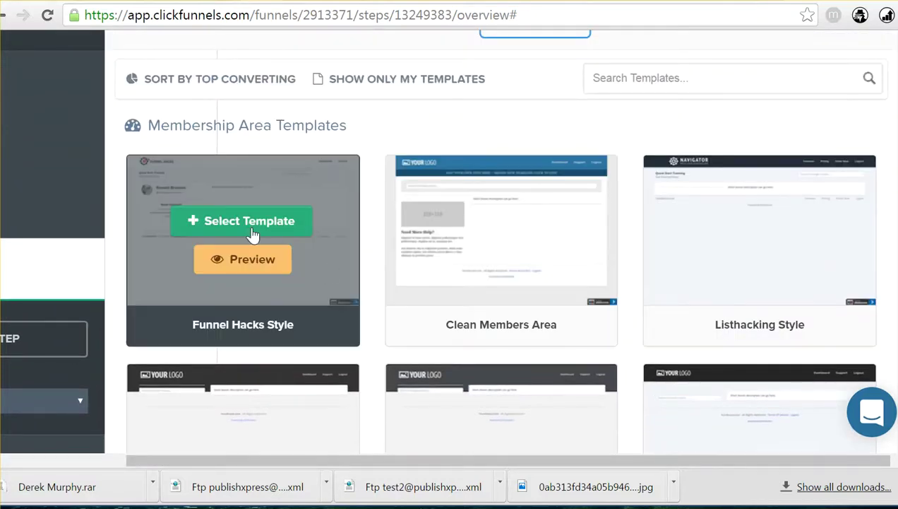
{"action": "scroll", "coordinate": [408, 140], "scroll_direction": "up", "scroll_amount": 2}
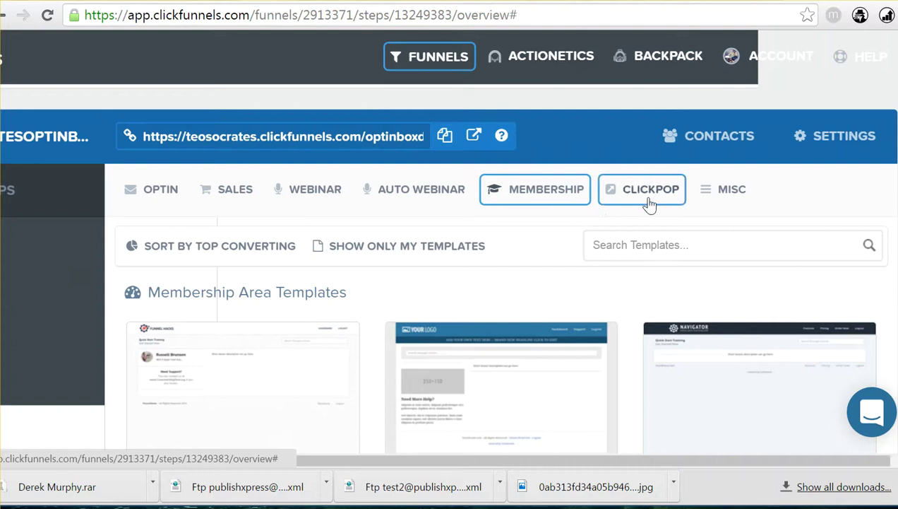
- Browse the full list of ClickPop templates and return to the start of the gallery with the funnel steps in view
{"action": "left_click", "coordinate": [649, 204]}
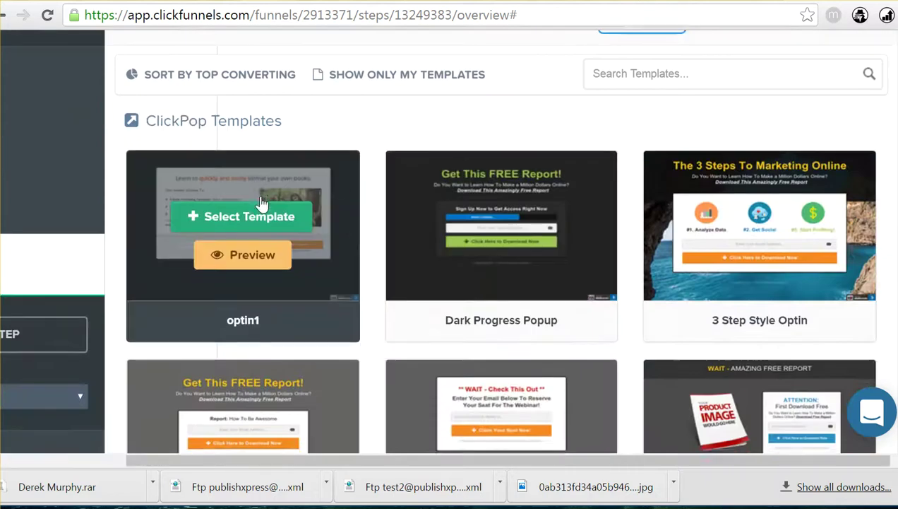
{"action": "scroll", "coordinate": [363, 279], "scroll_direction": "down", "scroll_amount": 3}
{"action": "scroll", "coordinate": [372, 327], "scroll_direction": "down", "scroll_amount": 9}
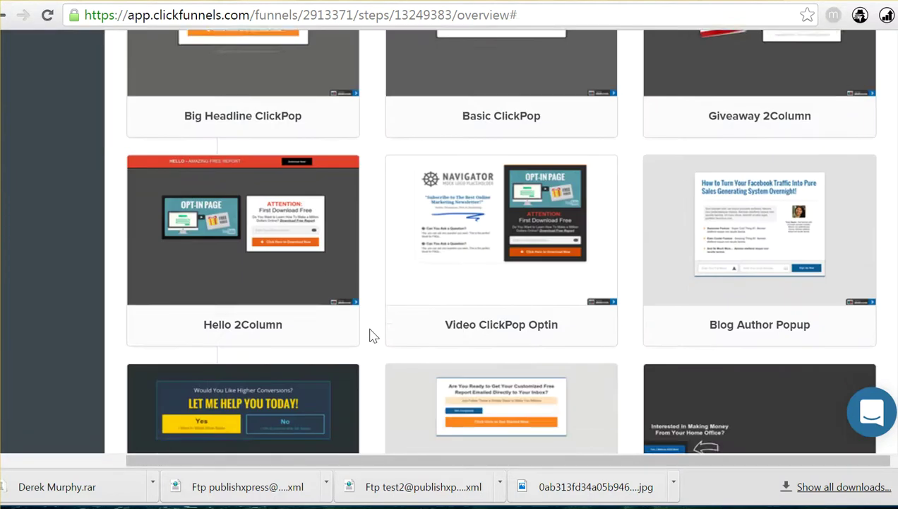
{"action": "scroll", "coordinate": [367, 318], "scroll_direction": "down", "scroll_amount": 2}
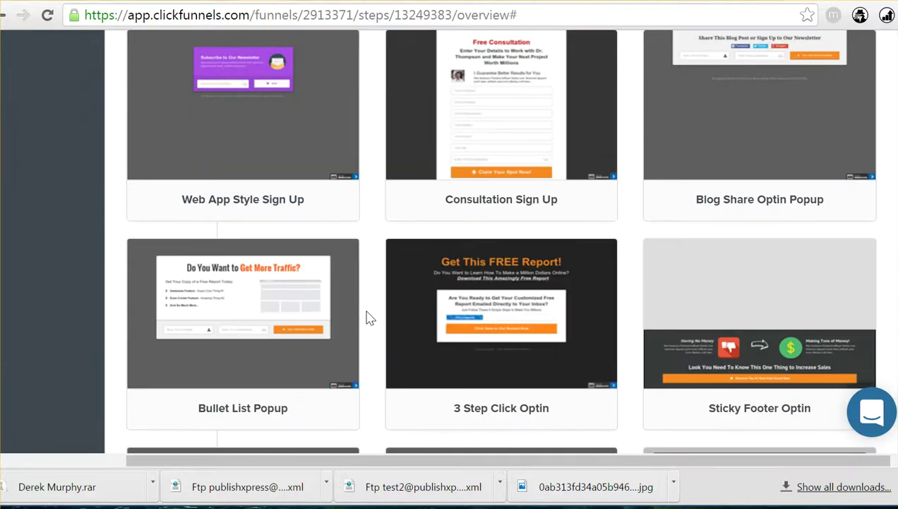
{"action": "scroll", "coordinate": [367, 318], "scroll_direction": "down", "scroll_amount": 3}
{"action": "scroll", "coordinate": [339, 283], "scroll_direction": "up", "scroll_amount": 2}
{"action": "mouse_move", "coordinate": [316, 256]}
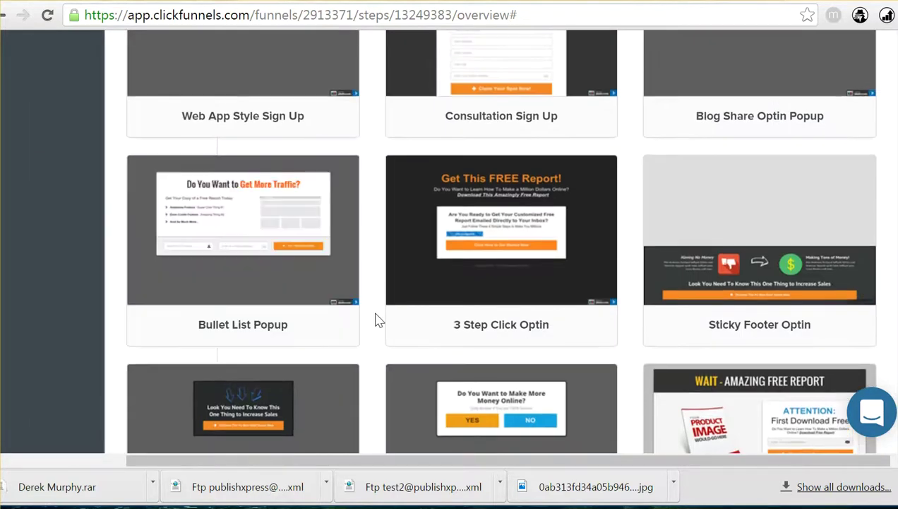
{"action": "scroll", "coordinate": [375, 345], "scroll_direction": "down", "scroll_amount": 7}
{"action": "scroll", "coordinate": [375, 344], "scroll_direction": "down", "scroll_amount": 5}
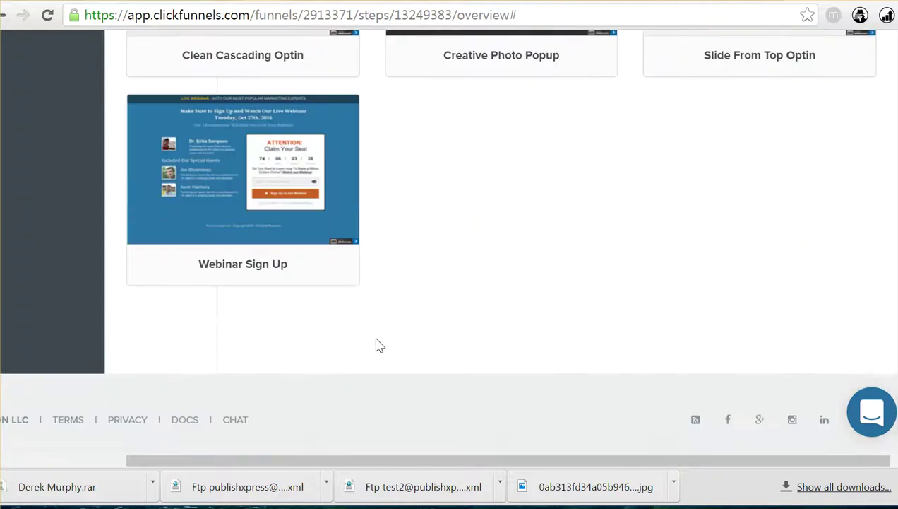
{"action": "scroll", "coordinate": [375, 336], "scroll_direction": "up", "scroll_amount": 10}
{"action": "scroll", "coordinate": [378, 309], "scroll_direction": "up", "scroll_amount": 3}
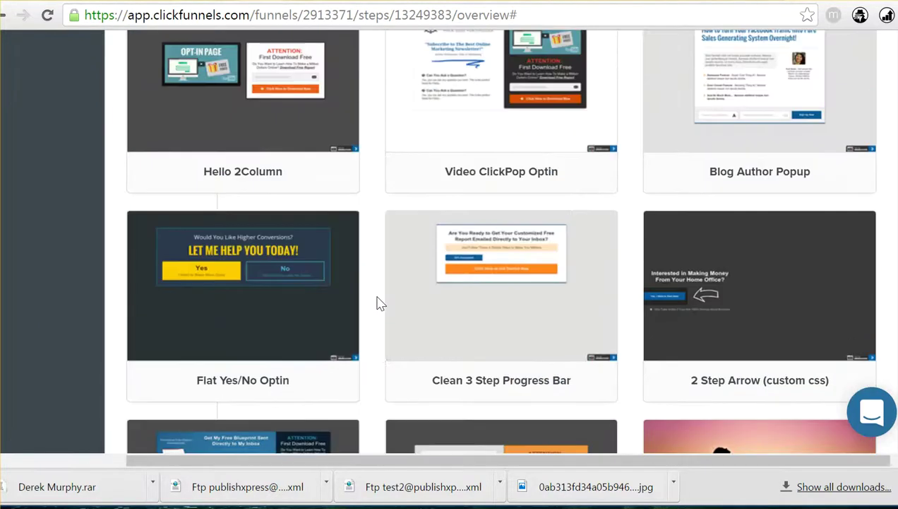
{"action": "scroll", "coordinate": [360, 293], "scroll_direction": "up", "scroll_amount": 10}
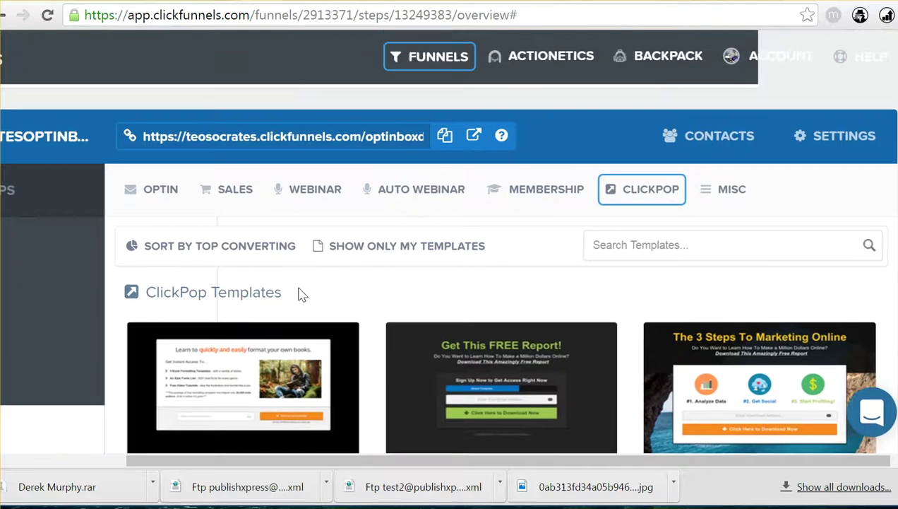
{"action": "scroll", "coordinate": [395, 302], "scroll_direction": "down", "scroll_amount": 3}
{"action": "scroll", "coordinate": [353, 232], "scroll_direction": "up", "scroll_amount": 2}
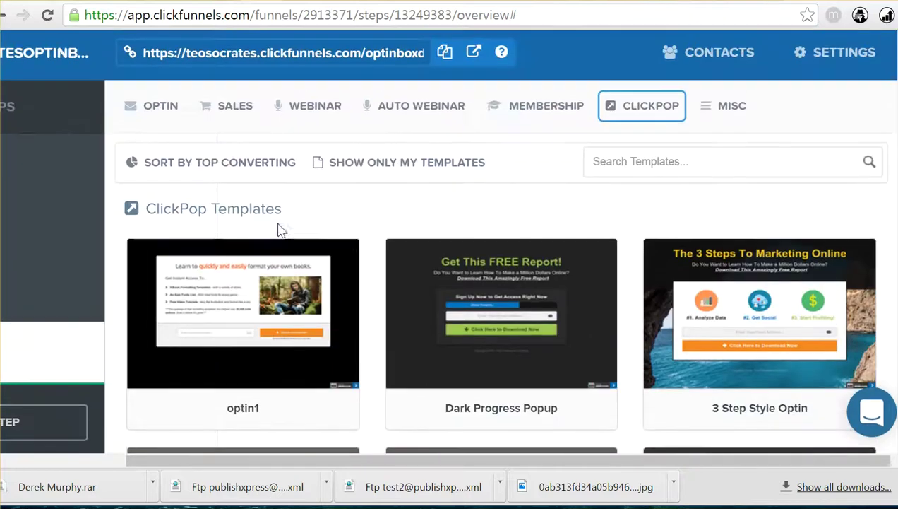
{"action": "left_click_drag", "start_coordinate": [381, 460], "coordinate": [177, 457]}
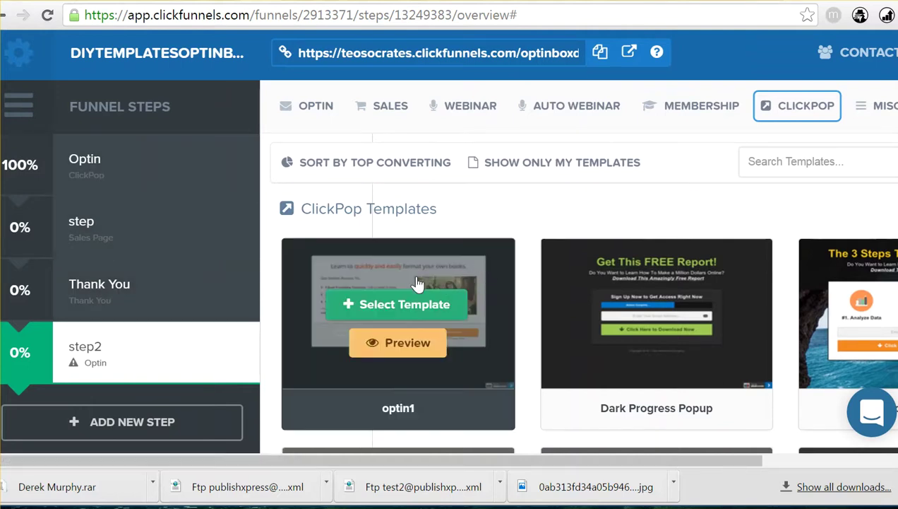
{"action": "mouse_move", "coordinate": [443, 246]}
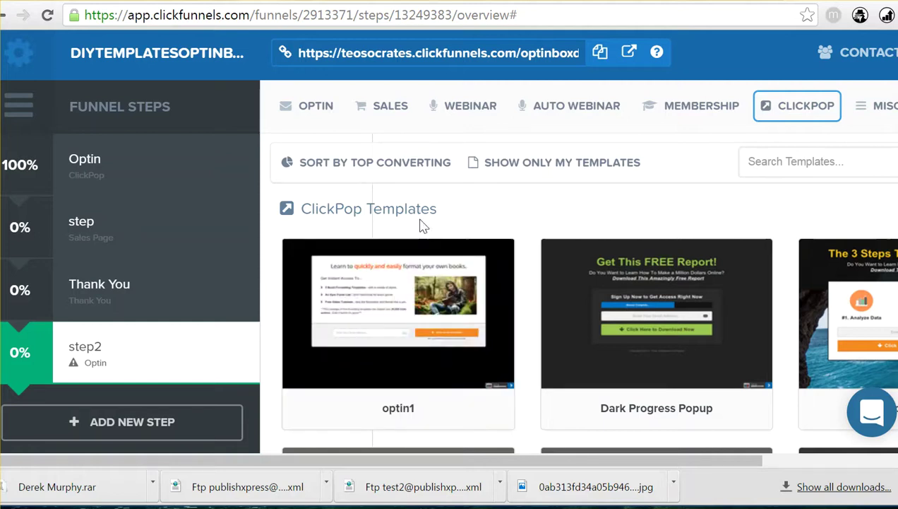
{"action": "mouse_move", "coordinate": [391, 290]}
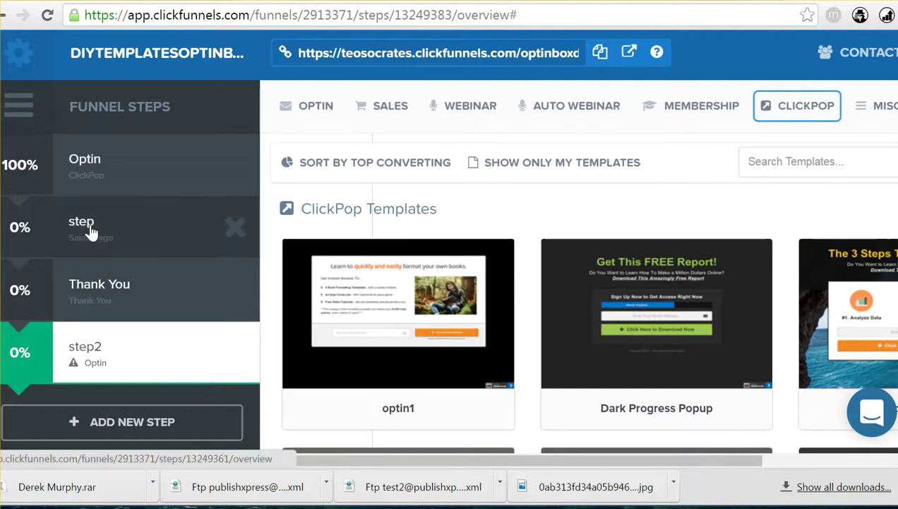
- Open the main control page of the sales page step in the page editor
{"action": "left_click", "coordinate": [90, 227]}
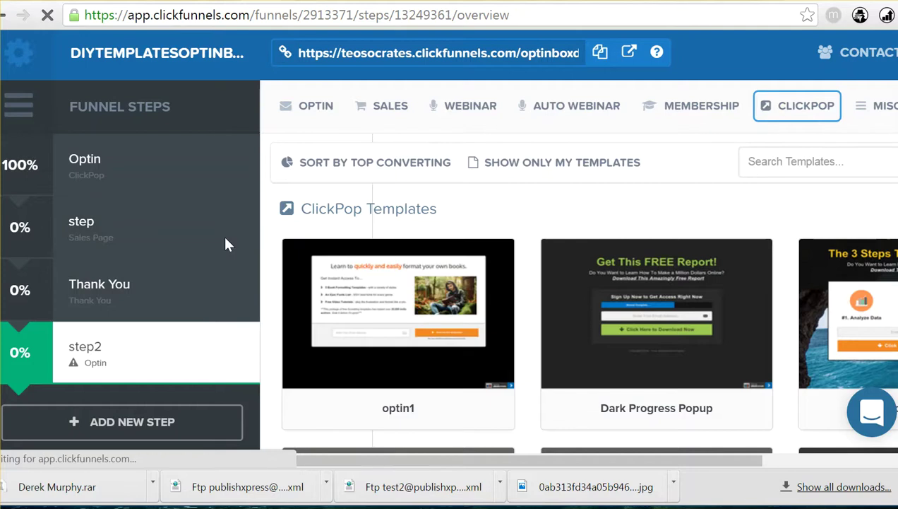
{"action": "scroll", "coordinate": [401, 256], "scroll_direction": "down", "scroll_amount": 5}
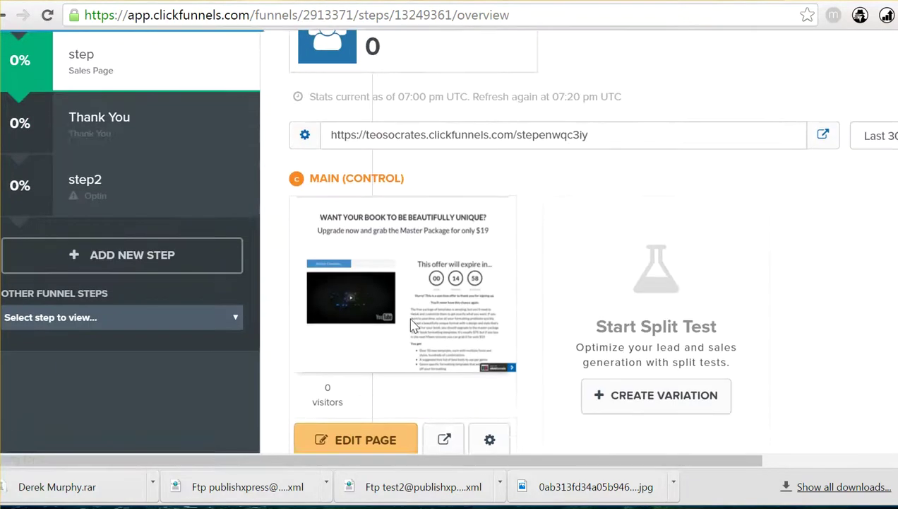
{"action": "left_click", "coordinate": [387, 359]}
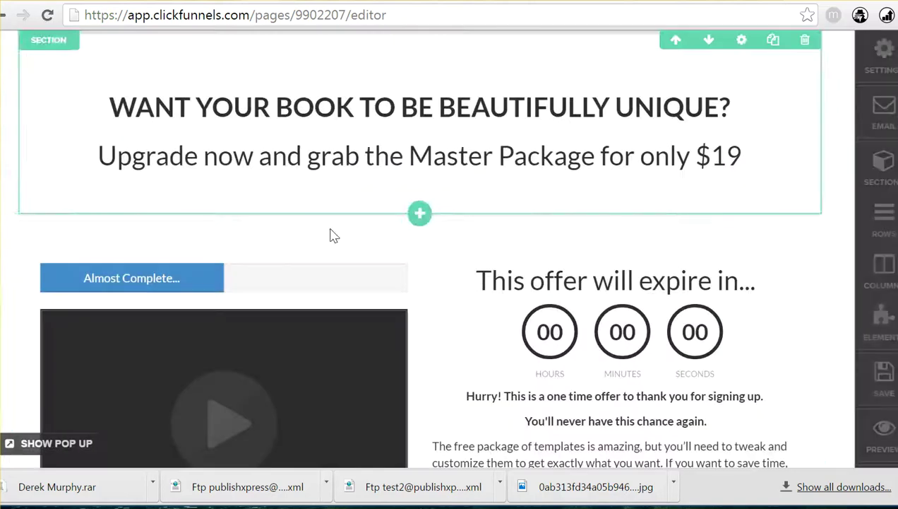
- Show the page's pop-up, open its settings and examine the Show On Exit options without changing them
{"action": "left_click", "coordinate": [44, 444]}
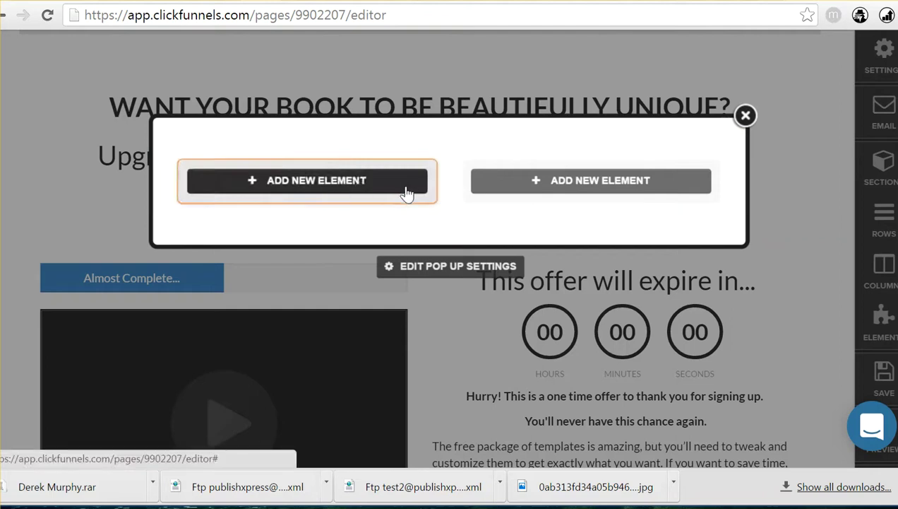
{"action": "left_click", "coordinate": [433, 269]}
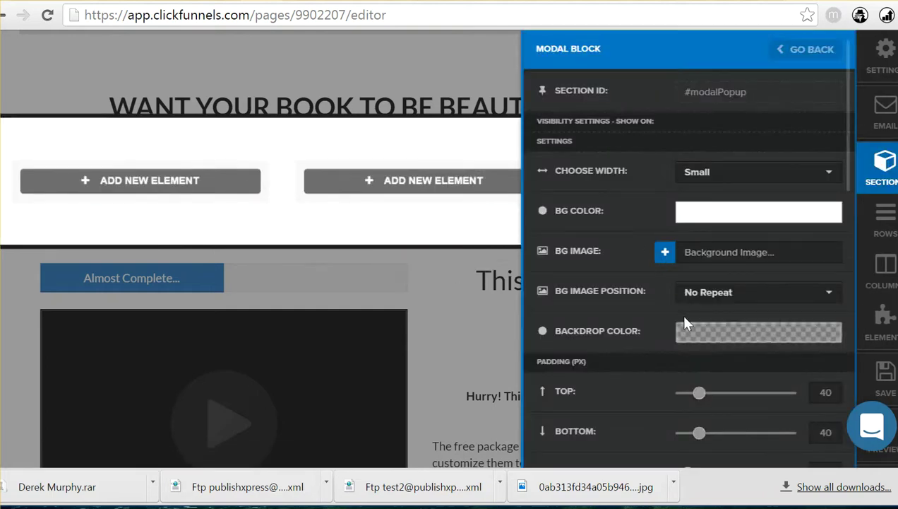
{"action": "scroll", "coordinate": [600, 255], "scroll_direction": "down", "scroll_amount": 10}
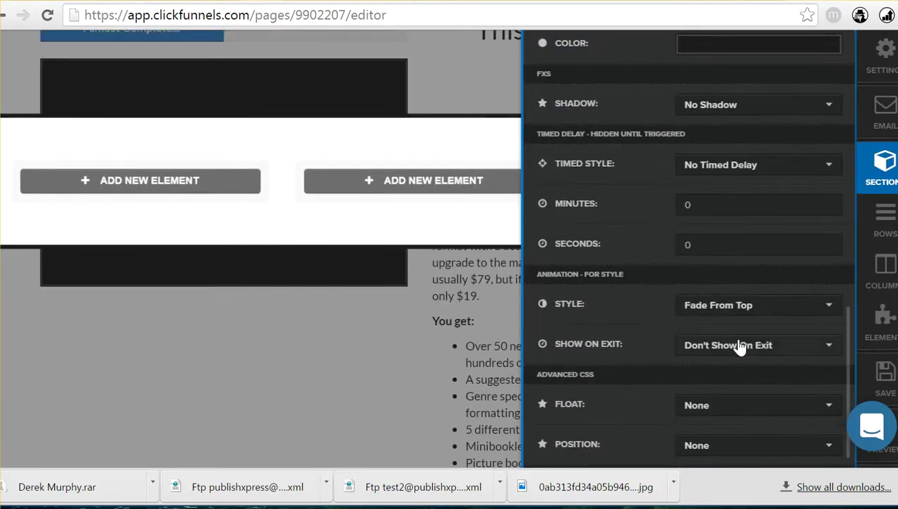
{"action": "left_click", "coordinate": [764, 348]}
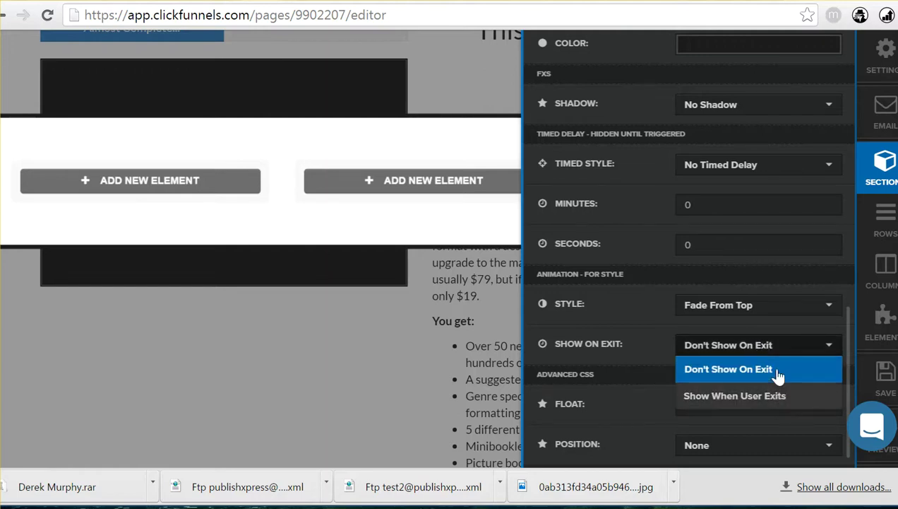
{"action": "left_click", "coordinate": [829, 348]}
- Close the pop-up and its settings and look over the sales page in the editor
{"action": "scroll", "coordinate": [731, 341], "scroll_direction": "up", "scroll_amount": 10}
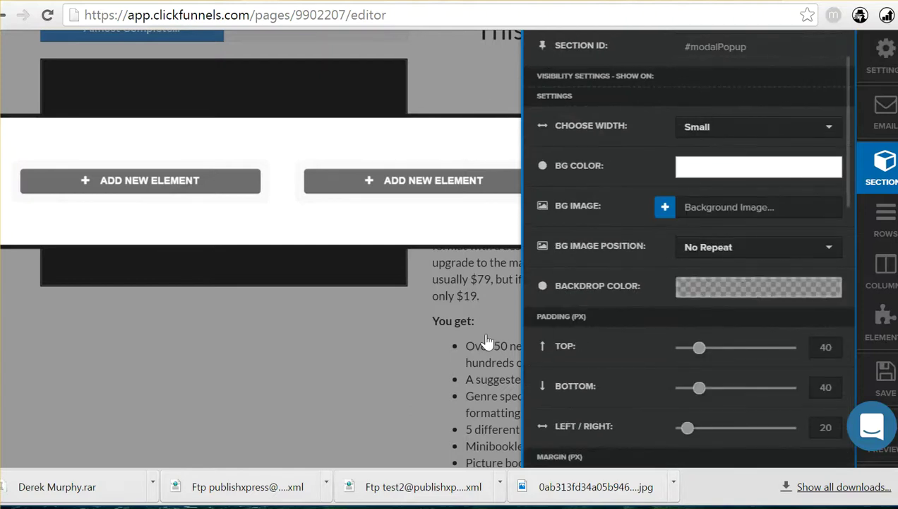
{"action": "left_click", "coordinate": [515, 345]}
{"action": "left_click", "coordinate": [745, 115]}
{"action": "scroll", "coordinate": [394, 293], "scroll_direction": "up", "scroll_amount": 3}
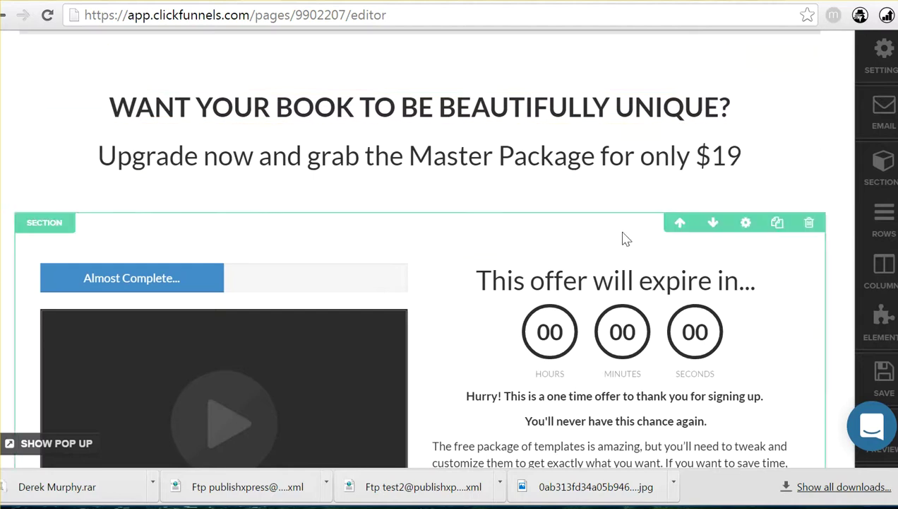
{"action": "scroll", "coordinate": [625, 239], "scroll_direction": "down", "scroll_amount": 4}
{"action": "scroll", "coordinate": [508, 301], "scroll_direction": "up", "scroll_amount": 4}
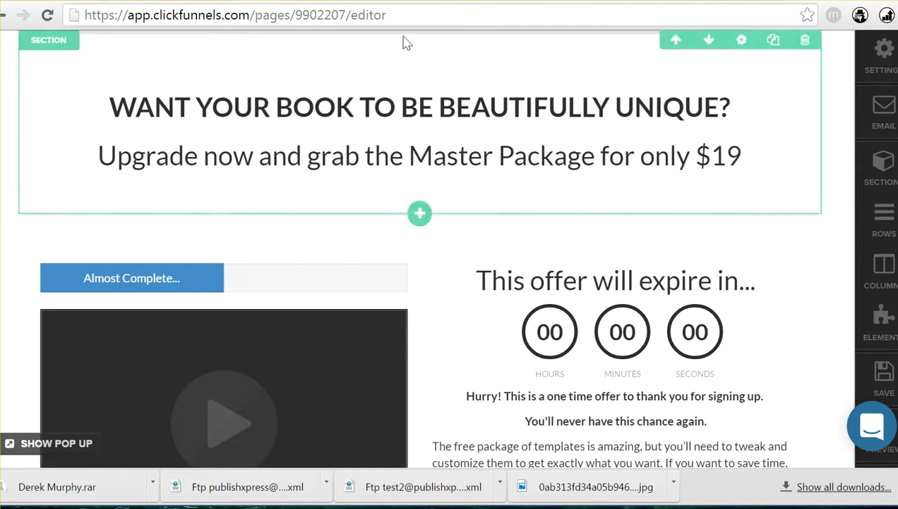
- Examine the sales page in the editor from its headline and offer list through the order section to the bonuses
{"action": "left_click", "coordinate": [249, 16]}
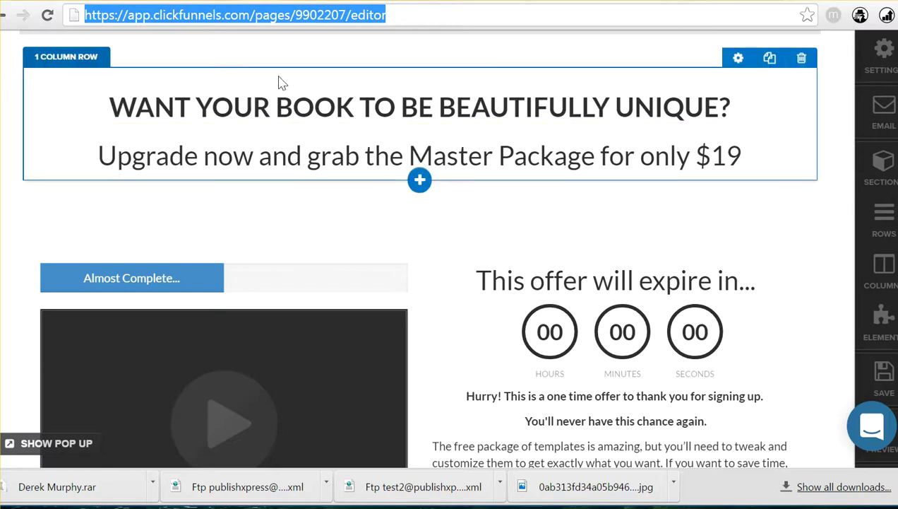
{"action": "left_click", "coordinate": [422, 23]}
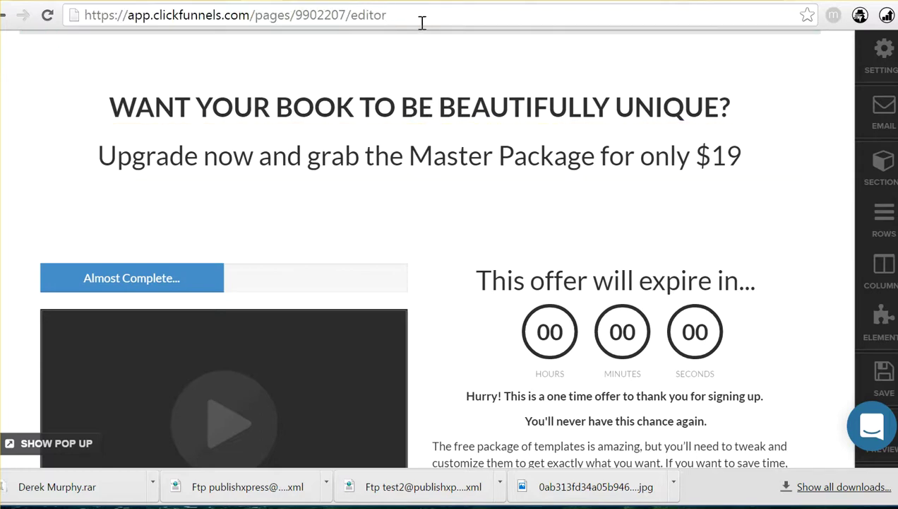
{"action": "key", "text": "ctrl+a"}
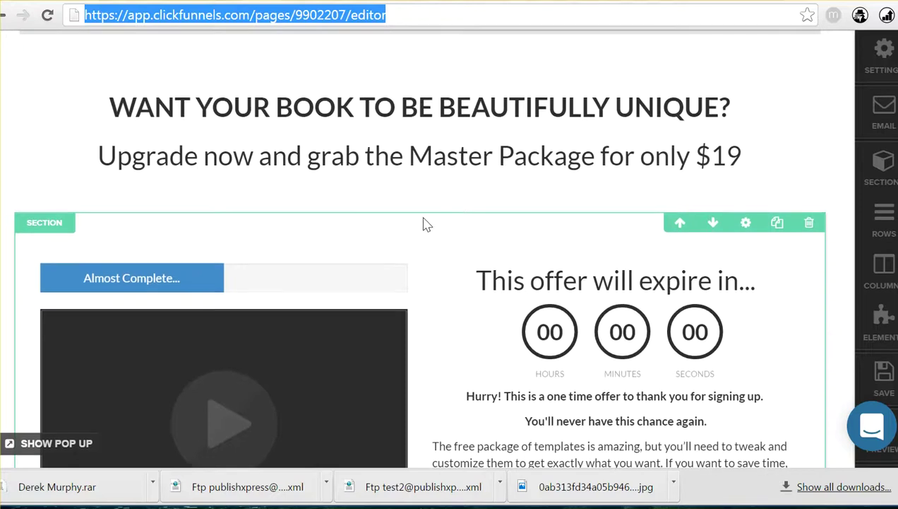
{"action": "scroll", "coordinate": [399, 237], "scroll_direction": "down", "scroll_amount": 10}
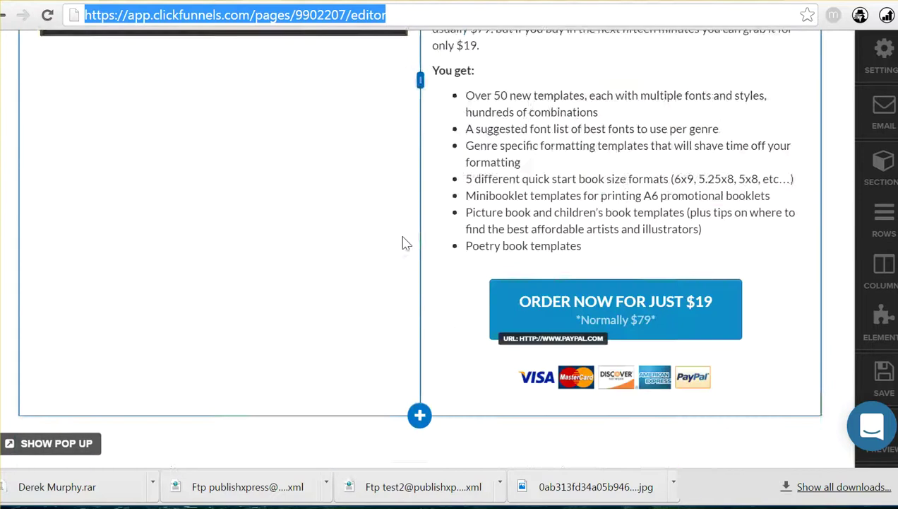
{"action": "scroll", "coordinate": [409, 254], "scroll_direction": "up", "scroll_amount": 5}
{"action": "scroll", "coordinate": [409, 254], "scroll_direction": "down", "scroll_amount": 5}
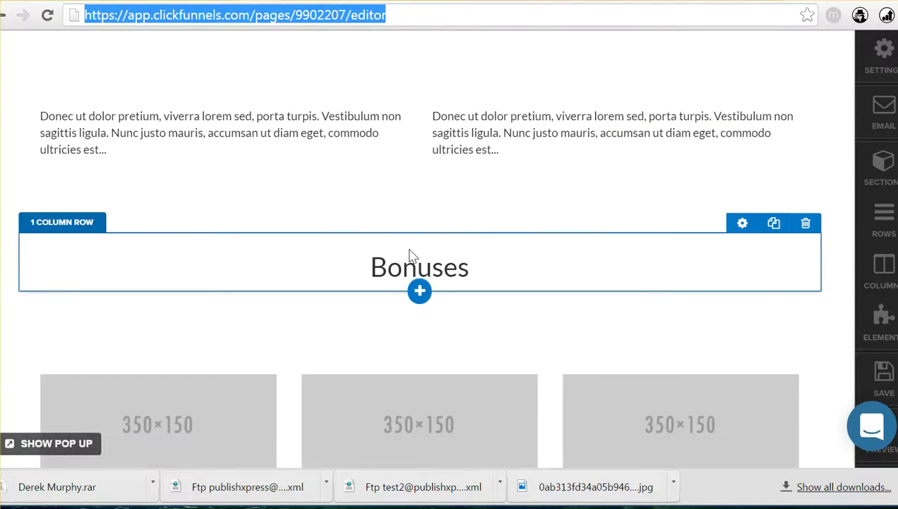
{"action": "scroll", "coordinate": [231, 60], "scroll_direction": "up", "scroll_amount": 5}
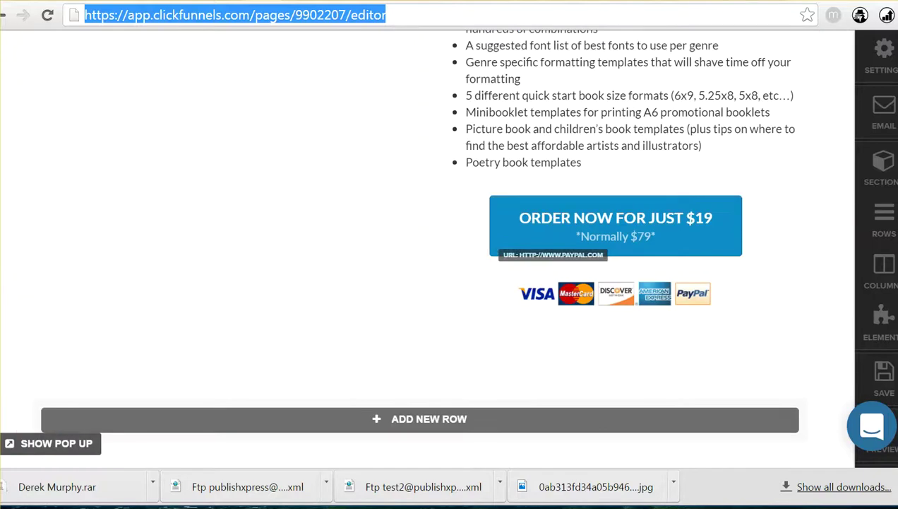
{"action": "key", "text": "ctrl+Tab"}
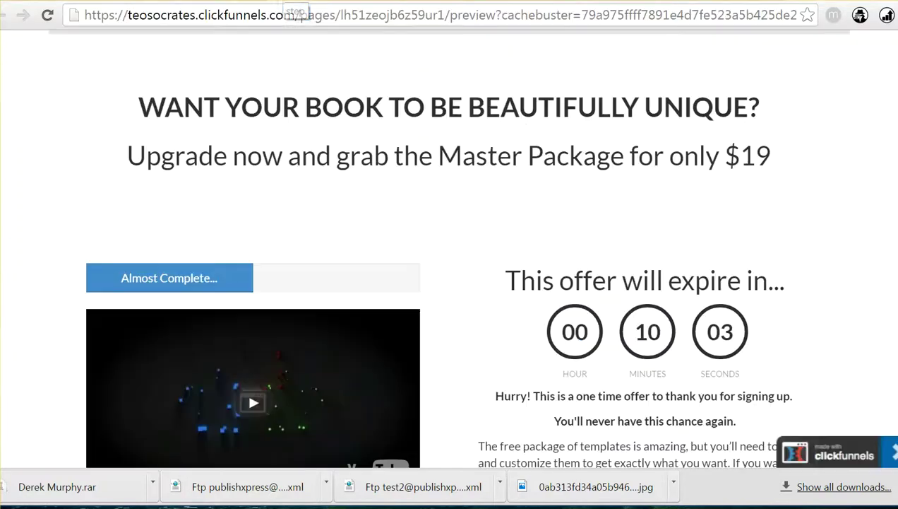
{"action": "left_click", "coordinate": [275, 23]}
{"action": "type", "text": "diy"}
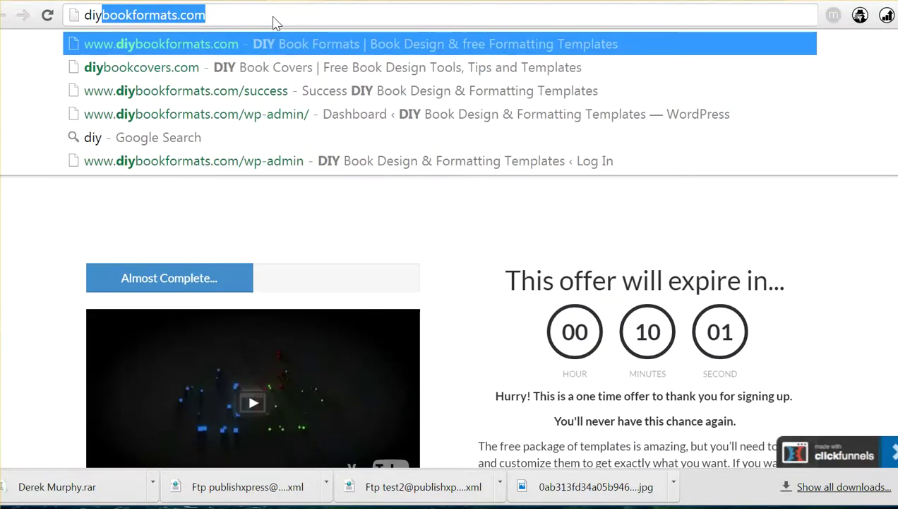
{"action": "type", "text": "book"}
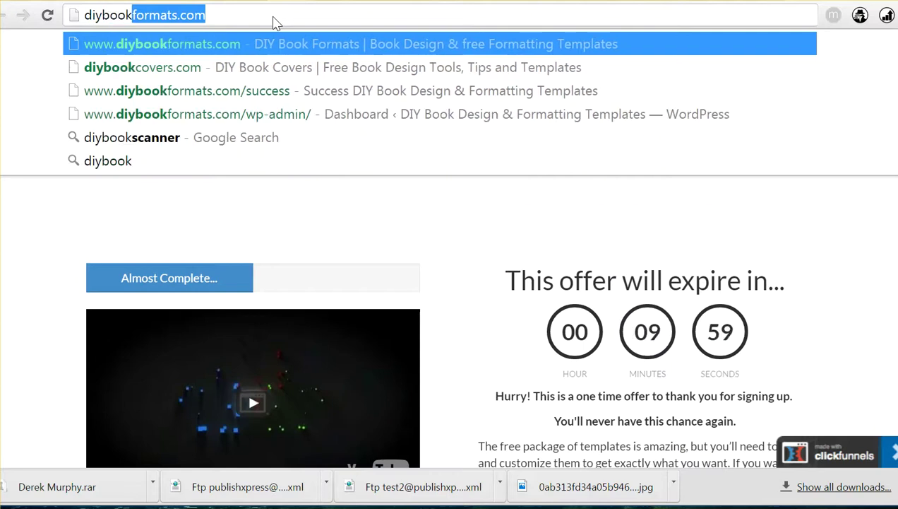
{"action": "key", "text": "Return"}
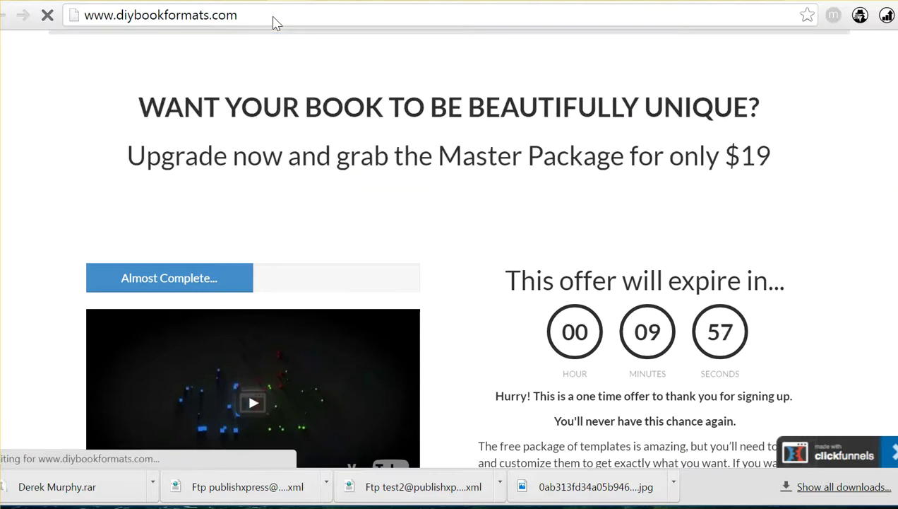
- Examine the DIY Book Formats homepage, including its layout samples, Free Guides topics and list of benefits
{"action": "scroll", "coordinate": [373, 136], "scroll_direction": "down", "scroll_amount": 15}
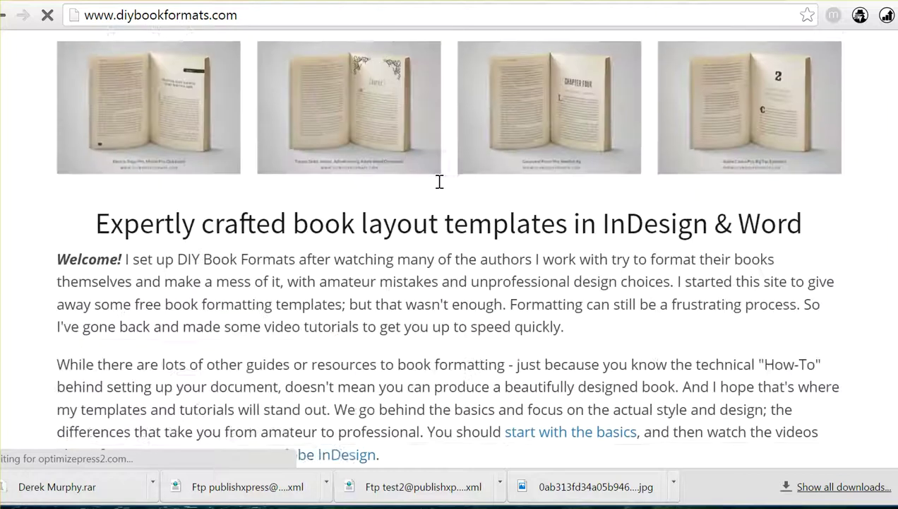
{"action": "scroll", "coordinate": [448, 182], "scroll_direction": "up", "scroll_amount": 10}
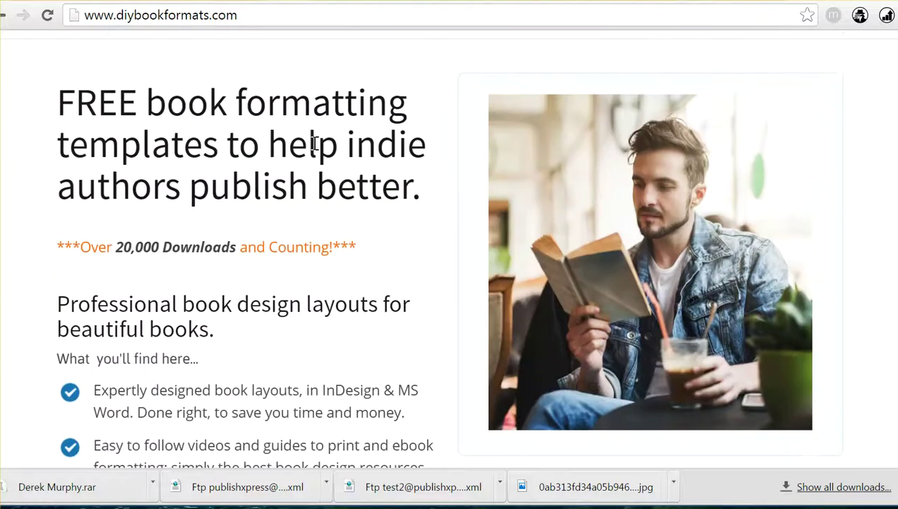
{"action": "scroll", "coordinate": [325, 163], "scroll_direction": "down", "scroll_amount": 4}
{"action": "scroll", "coordinate": [435, 154], "scroll_direction": "up", "scroll_amount": 6}
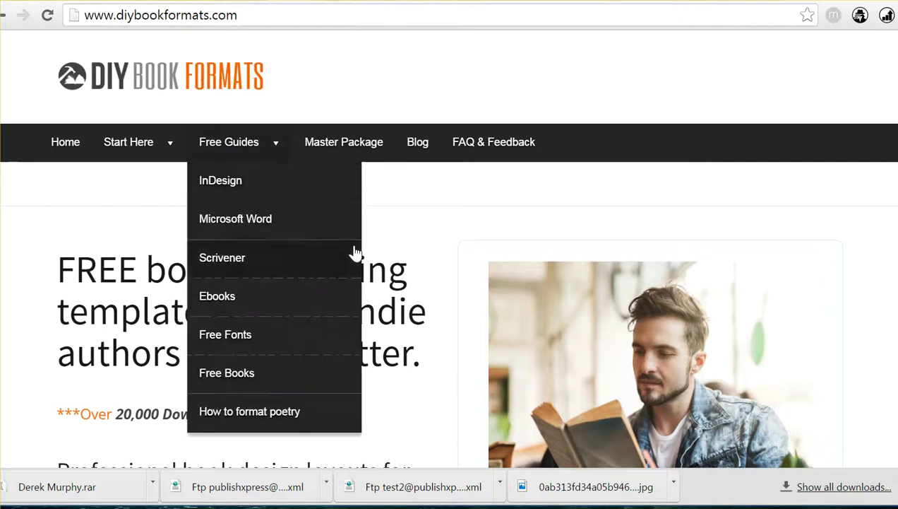
{"action": "mouse_move", "coordinate": [224, 163]}
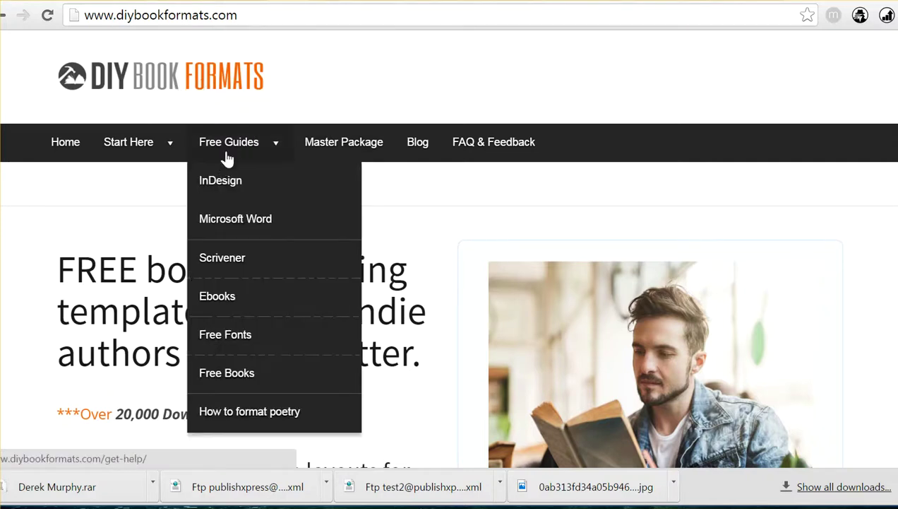
{"action": "scroll", "coordinate": [382, 257], "scroll_direction": "down", "scroll_amount": 5}
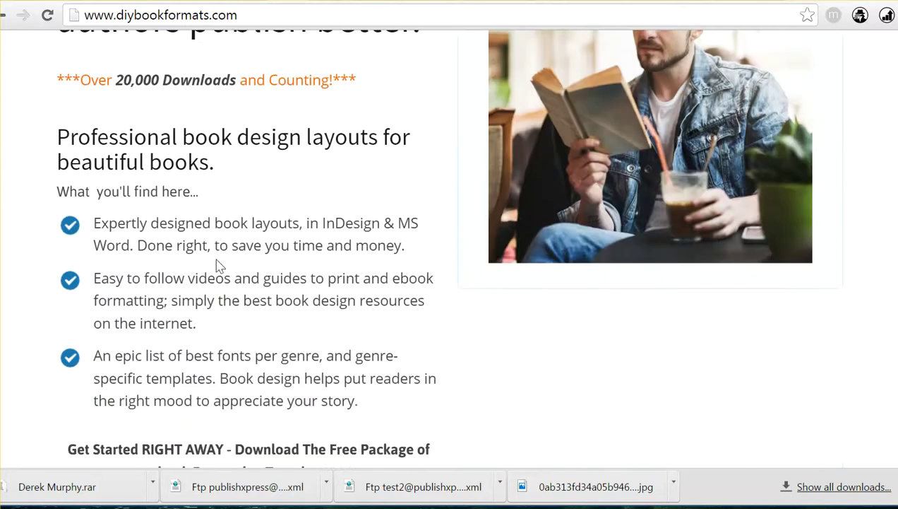
- Open the free package opt-in page from the homepage, look it over and return to the homepage
{"action": "scroll", "coordinate": [219, 265], "scroll_direction": "down", "scroll_amount": 3}
{"action": "left_click", "coordinate": [259, 262]}
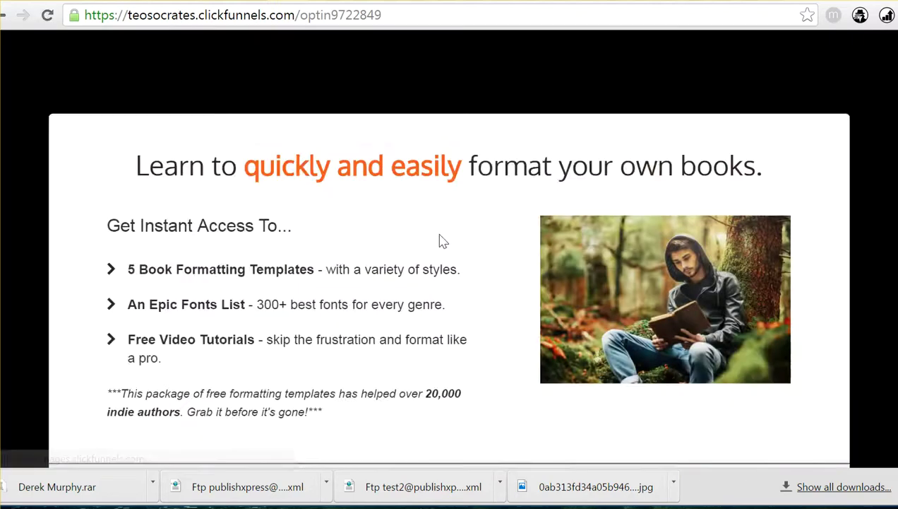
{"action": "scroll", "coordinate": [441, 241], "scroll_direction": "down", "scroll_amount": 1}
{"action": "left_click", "coordinate": [15, 15]}
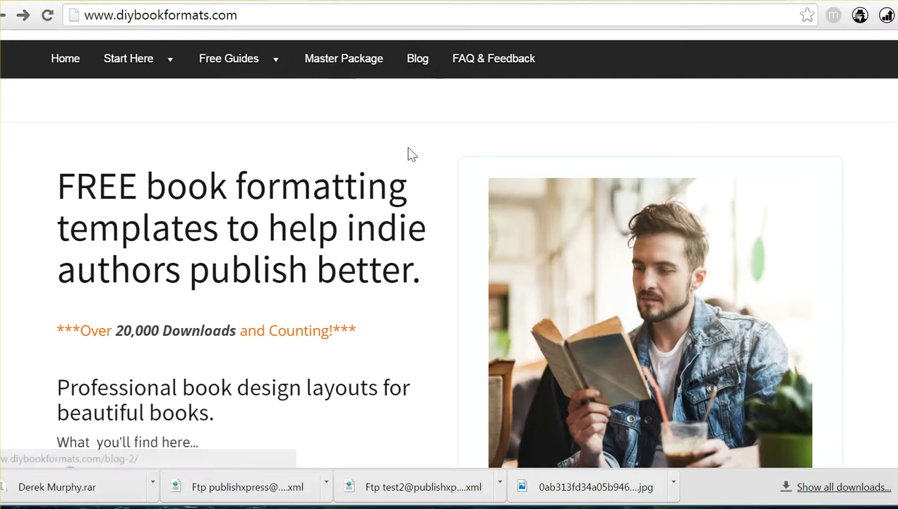
- Change the site address to diybookcovers.com and load that site
{"action": "left_click", "coordinate": [263, 12]}
{"action": "left_click", "coordinate": [194, 11]}
{"action": "left_click_drag", "start_coordinate": [164, 15], "coordinate": [349, 20]}
{"action": "type", "text": "covers"}
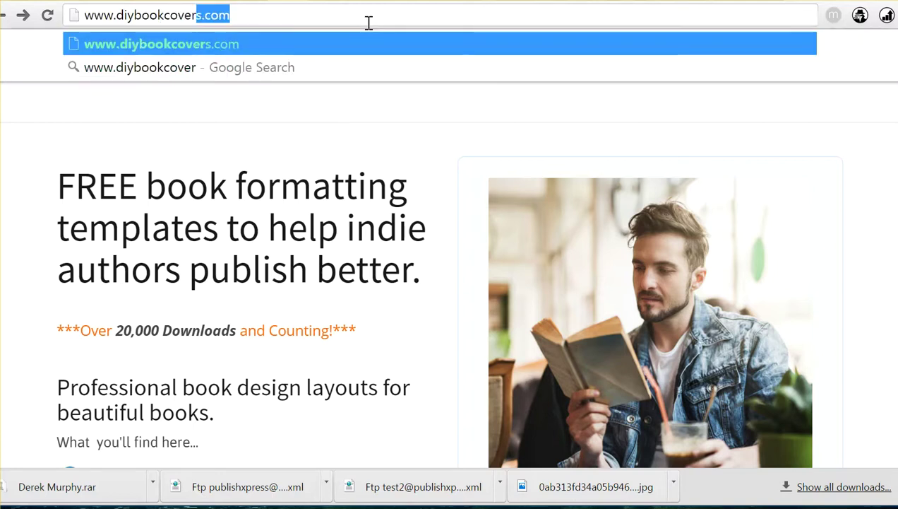
{"action": "key", "text": "Return"}
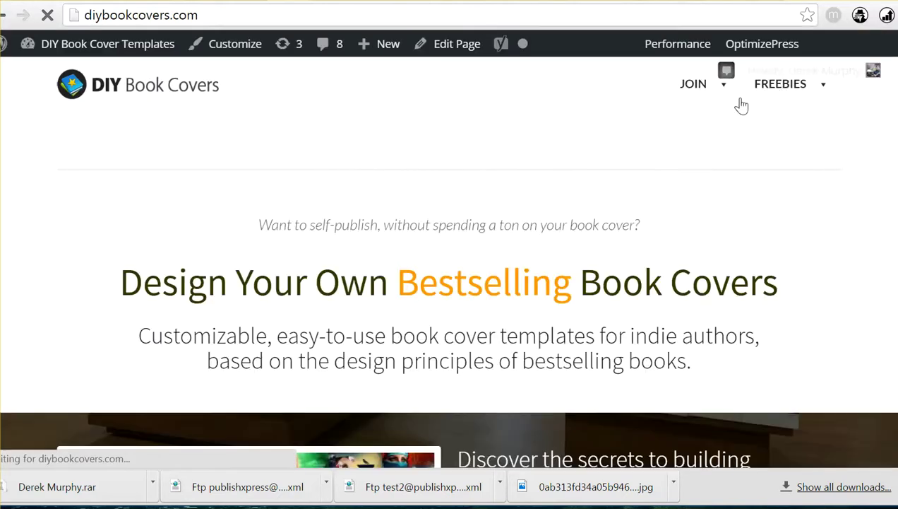
- Examine the DIY Book Covers homepage, including its video section and gallery of cover templates
{"action": "mouse_move", "coordinate": [711, 95]}
{"action": "scroll", "coordinate": [570, 212], "scroll_direction": "down", "scroll_amount": 10}
{"action": "scroll", "coordinate": [568, 220], "scroll_direction": "down", "scroll_amount": 20}
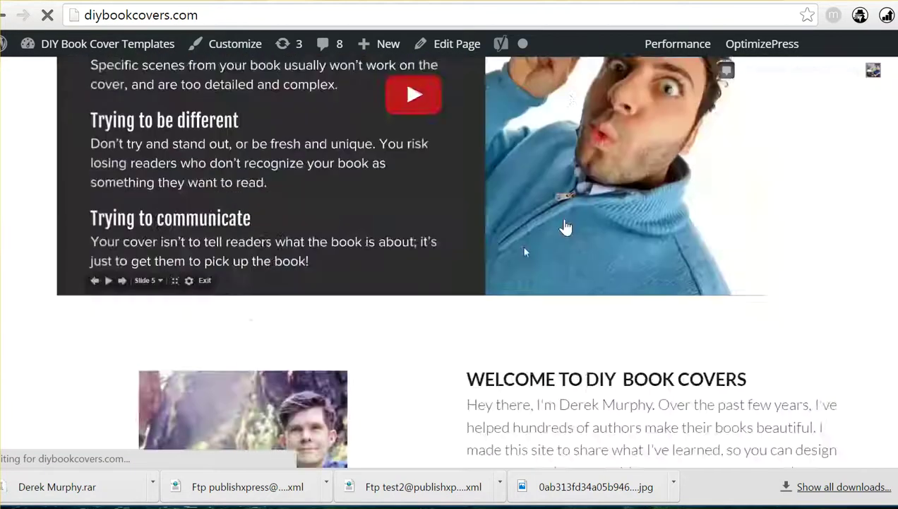
{"action": "scroll", "coordinate": [570, 222], "scroll_direction": "down", "scroll_amount": 5}
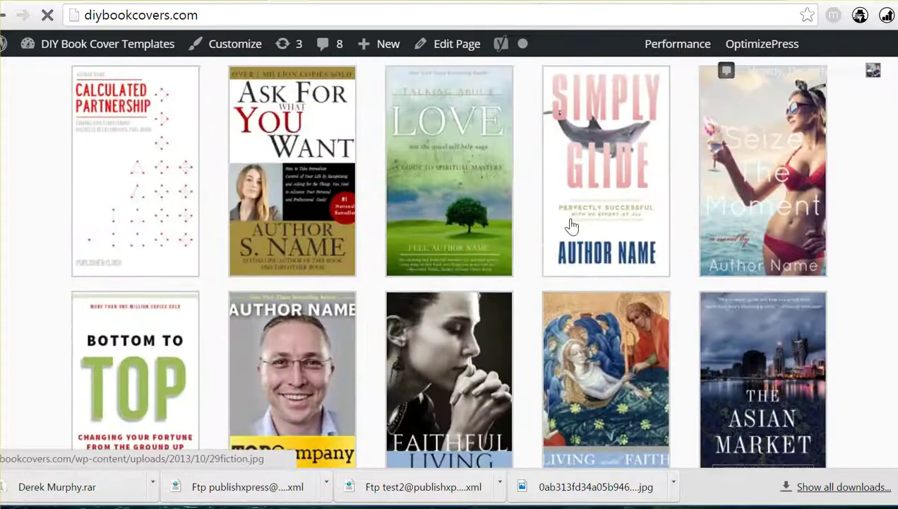
{"action": "scroll", "coordinate": [88, 226], "scroll_direction": "down", "scroll_amount": 17}
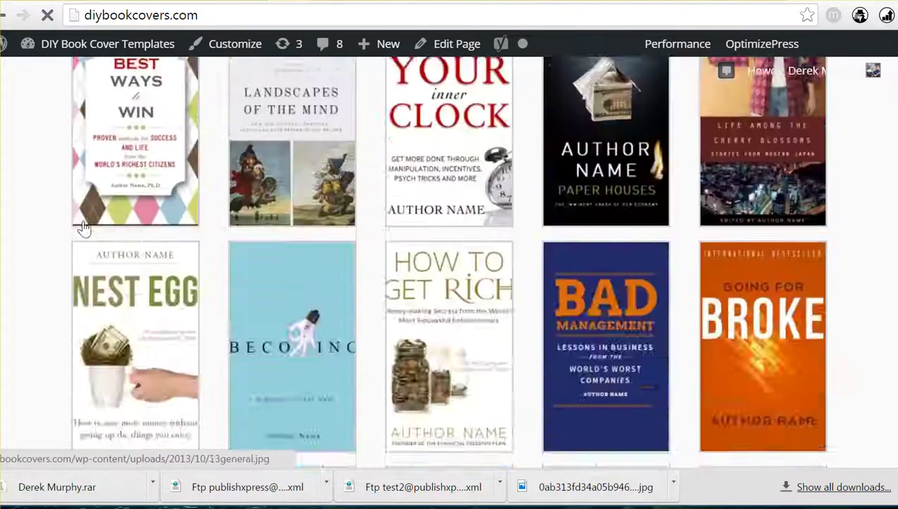
{"action": "scroll", "coordinate": [758, 253], "scroll_direction": "up", "scroll_amount": 12}
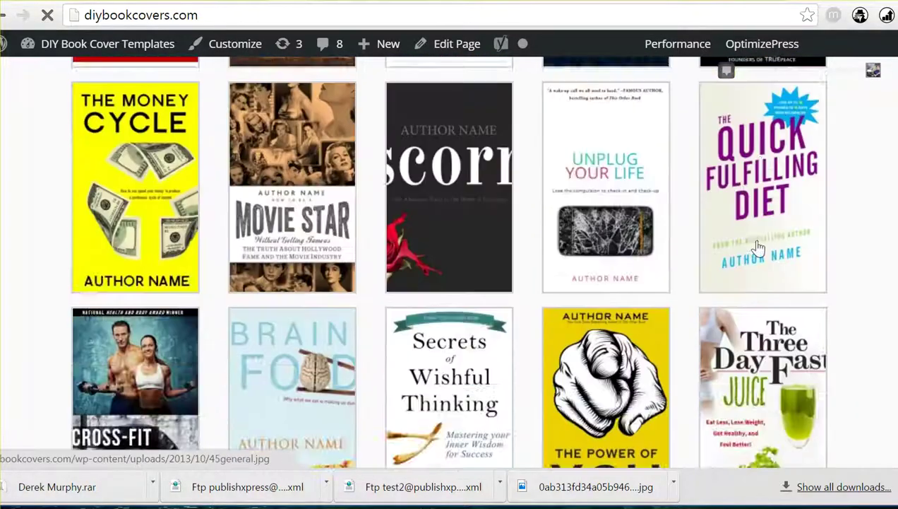
{"action": "scroll", "coordinate": [862, 226], "scroll_direction": "up", "scroll_amount": 15}
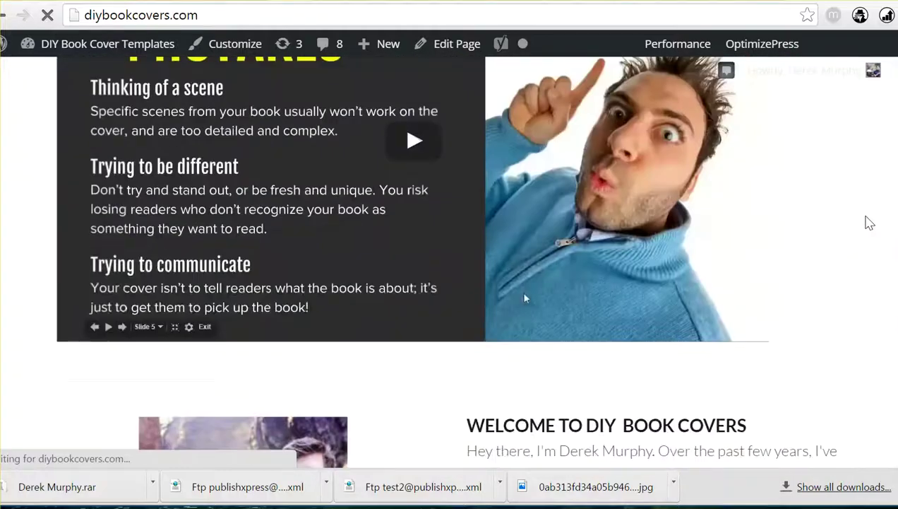
- Open the site's landing-2 sales page and dismiss its "Double your book sales today" pop-up
{"action": "scroll", "coordinate": [869, 222], "scroll_direction": "up", "scroll_amount": 10}
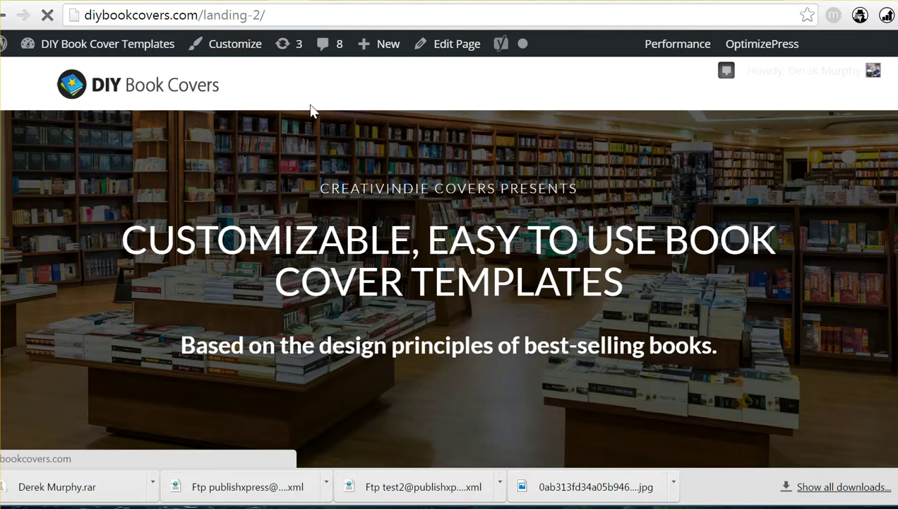
{"action": "scroll", "coordinate": [458, 236], "scroll_direction": "down", "scroll_amount": 3}
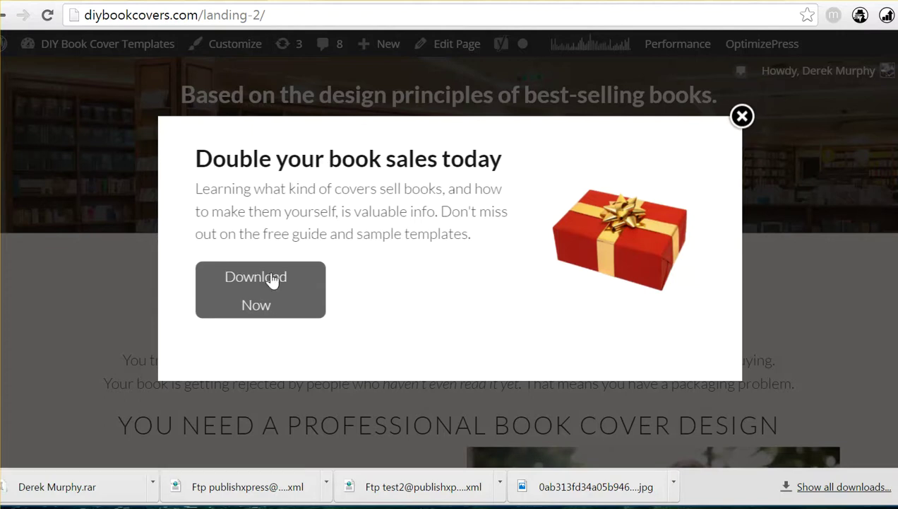
{"action": "left_click", "coordinate": [742, 115]}
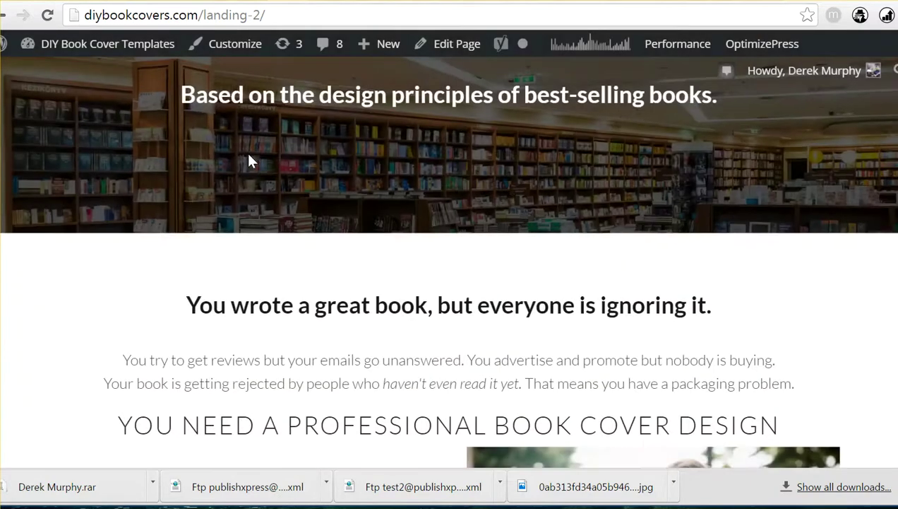
- Review the long sales page from the testimonials and template packages through the bonuses and pricing to the money-back guarantee
{"action": "scroll", "coordinate": [253, 159], "scroll_direction": "down", "scroll_amount": 5}
{"action": "scroll", "coordinate": [256, 160], "scroll_direction": "down", "scroll_amount": 20}
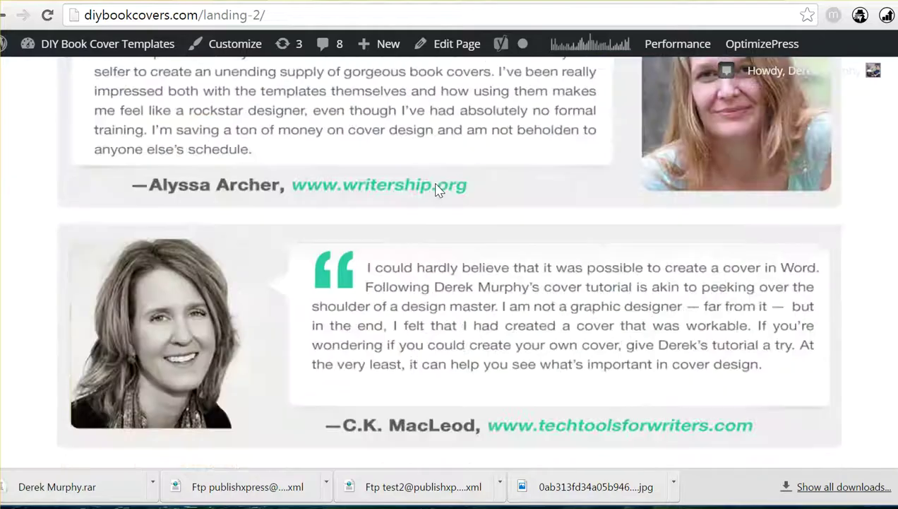
{"action": "scroll", "coordinate": [445, 189], "scroll_direction": "down", "scroll_amount": 20}
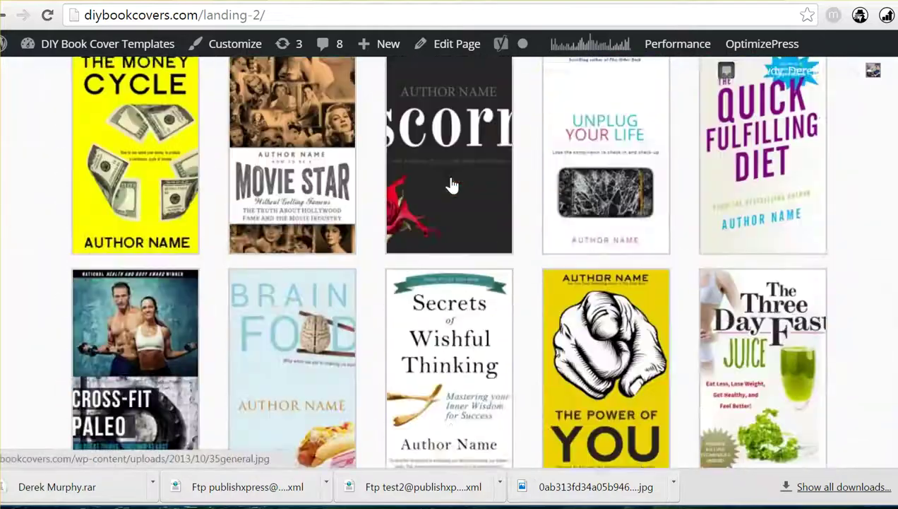
{"action": "scroll", "coordinate": [450, 192], "scroll_direction": "down", "scroll_amount": 15}
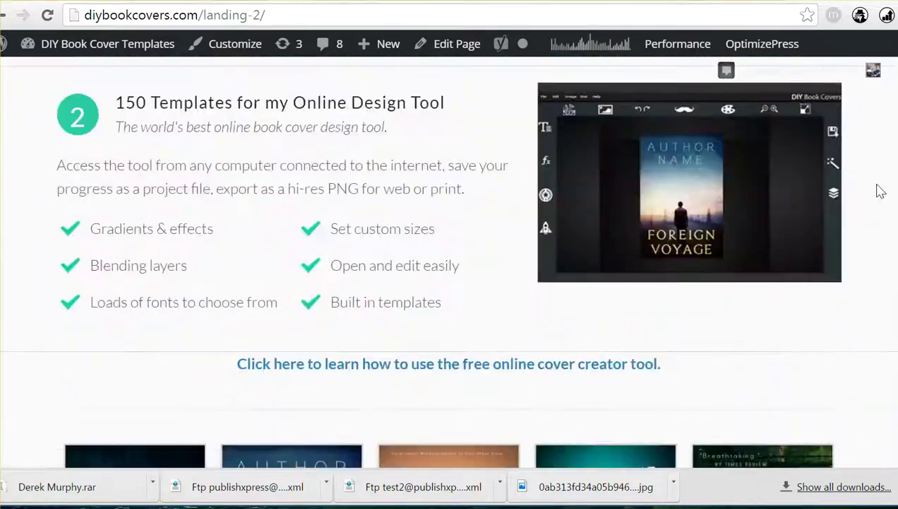
{"action": "scroll", "coordinate": [449, 261], "scroll_direction": "down", "scroll_amount": 20}
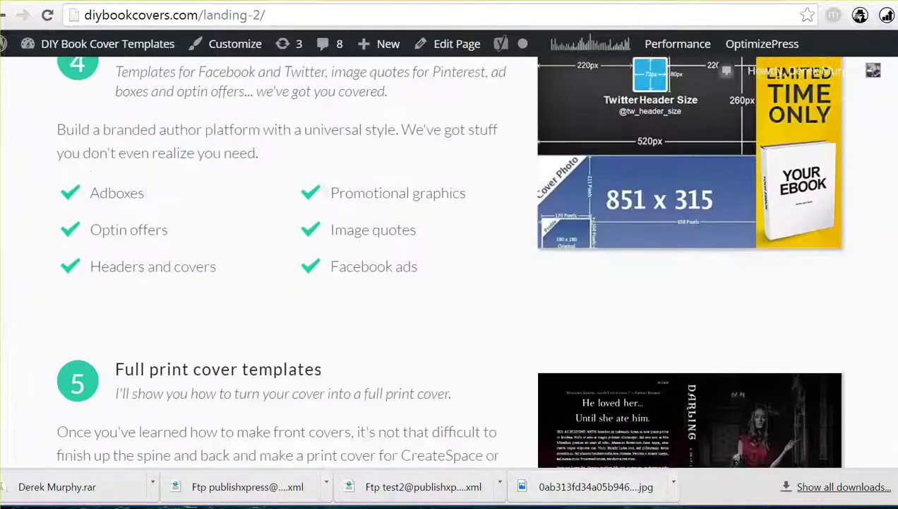
{"action": "scroll", "coordinate": [634, 237], "scroll_direction": "down", "scroll_amount": 20}
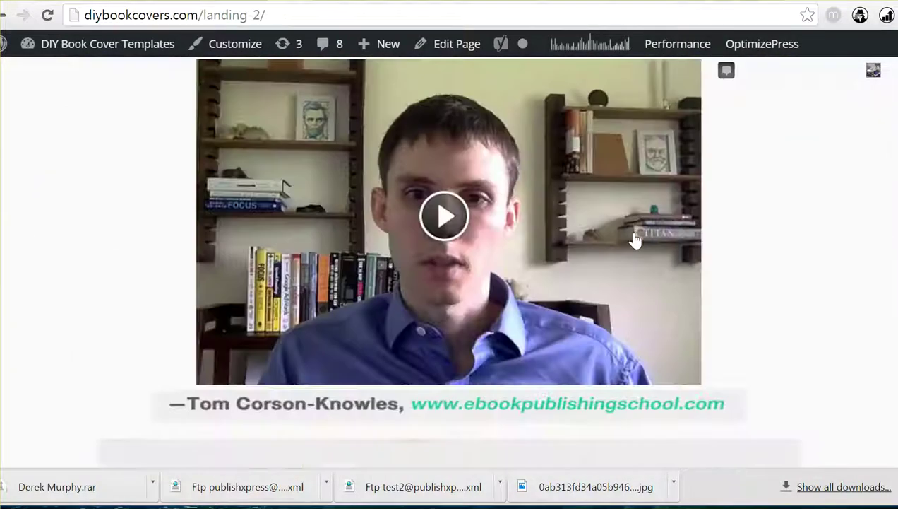
{"action": "scroll", "coordinate": [777, 283], "scroll_direction": "down", "scroll_amount": 8}
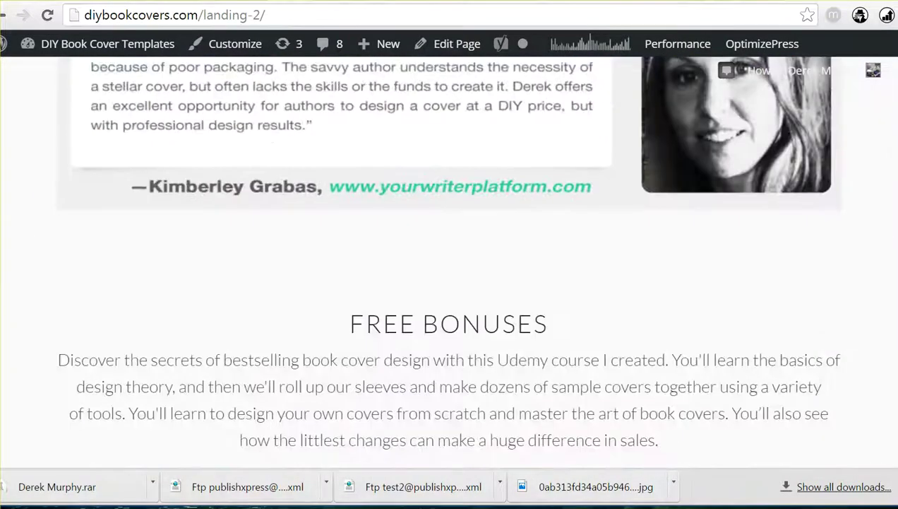
{"action": "scroll", "coordinate": [833, 308], "scroll_direction": "down", "scroll_amount": 12}
{"action": "scroll", "coordinate": [449, 283], "scroll_direction": "down", "scroll_amount": 10}
{"action": "scroll", "coordinate": [449, 283], "scroll_direction": "up", "scroll_amount": 8}
{"action": "scroll", "coordinate": [732, 324], "scroll_direction": "up", "scroll_amount": 8}
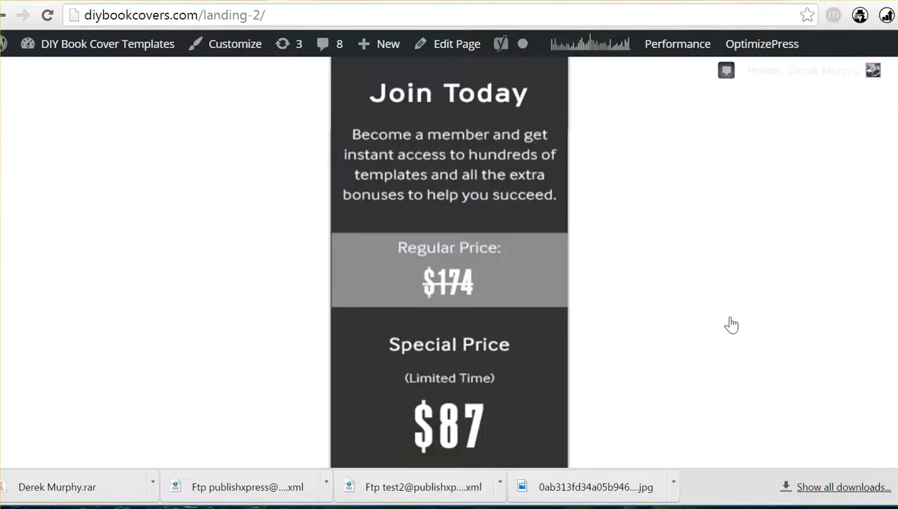
{"action": "scroll", "coordinate": [480, 286], "scroll_direction": "down", "scroll_amount": 8}
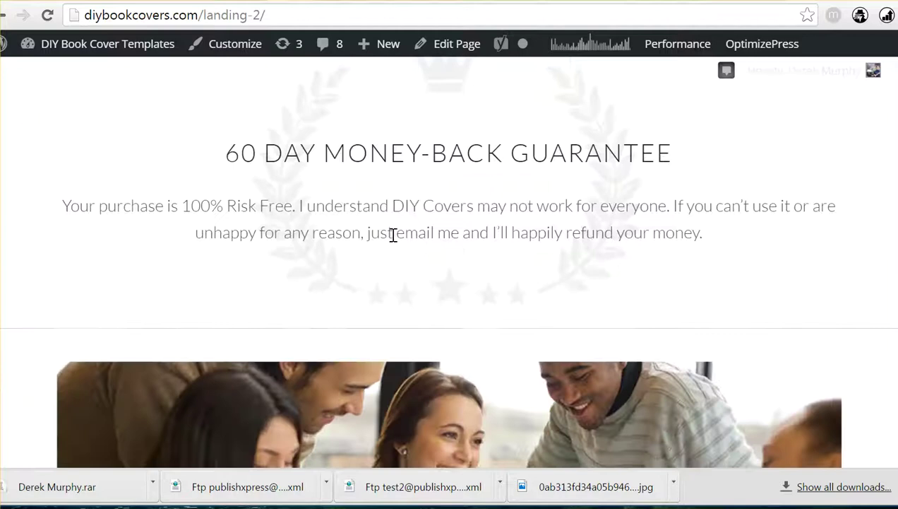
- Look over the sales page again, covering the money-back guarantee, the opening headline, the cover design pitch and the testimonials
{"action": "scroll", "coordinate": [541, 184], "scroll_direction": "up", "scroll_amount": 4}
{"action": "scroll", "coordinate": [541, 183], "scroll_direction": "down", "scroll_amount": 10}
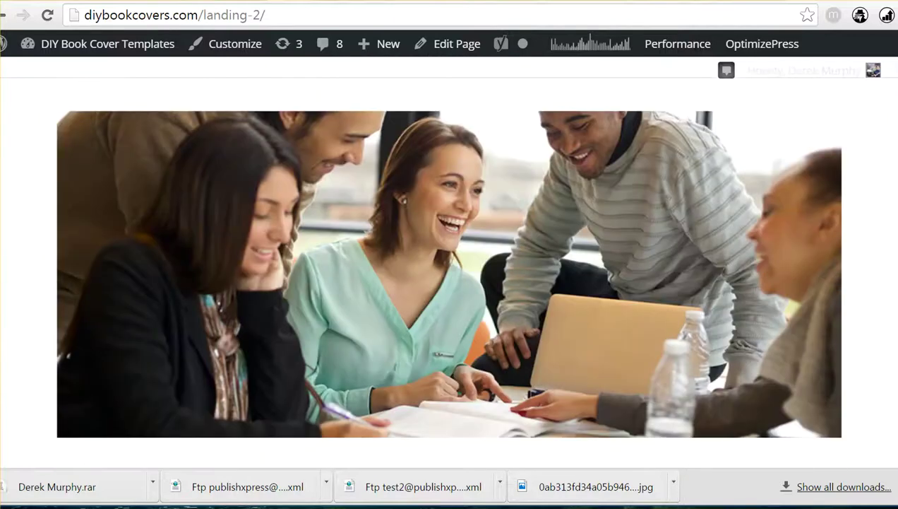
{"action": "scroll", "coordinate": [893, 41], "scroll_direction": "up", "scroll_amount": 20}
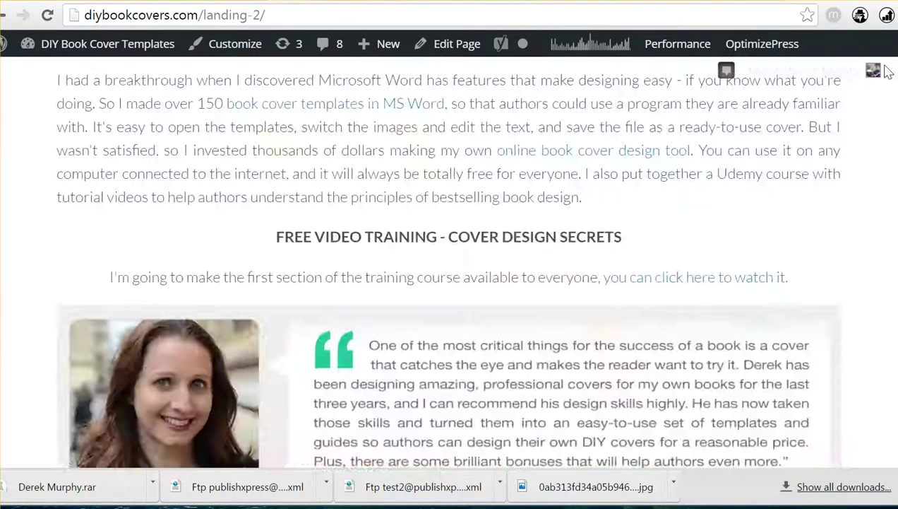
{"action": "scroll", "coordinate": [244, 219], "scroll_direction": "down", "scroll_amount": 3}
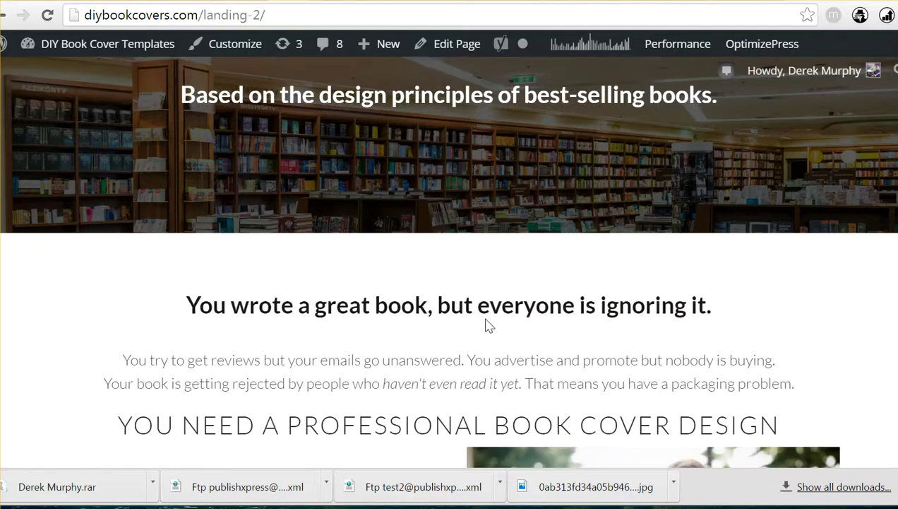
{"action": "scroll", "coordinate": [326, 297], "scroll_direction": "down", "scroll_amount": 3}
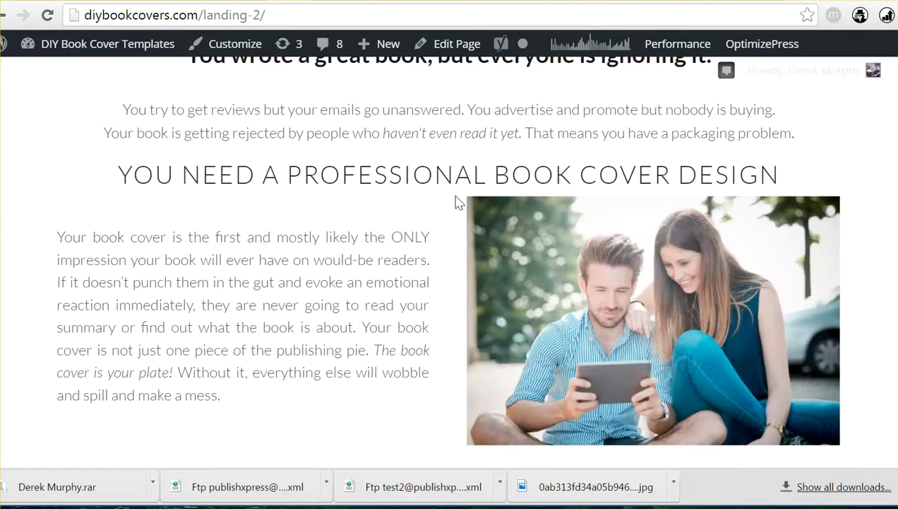
{"action": "scroll", "coordinate": [762, 277], "scroll_direction": "down", "scroll_amount": 10}
{"action": "scroll", "coordinate": [450, 261], "scroll_direction": "down", "scroll_amount": 6}
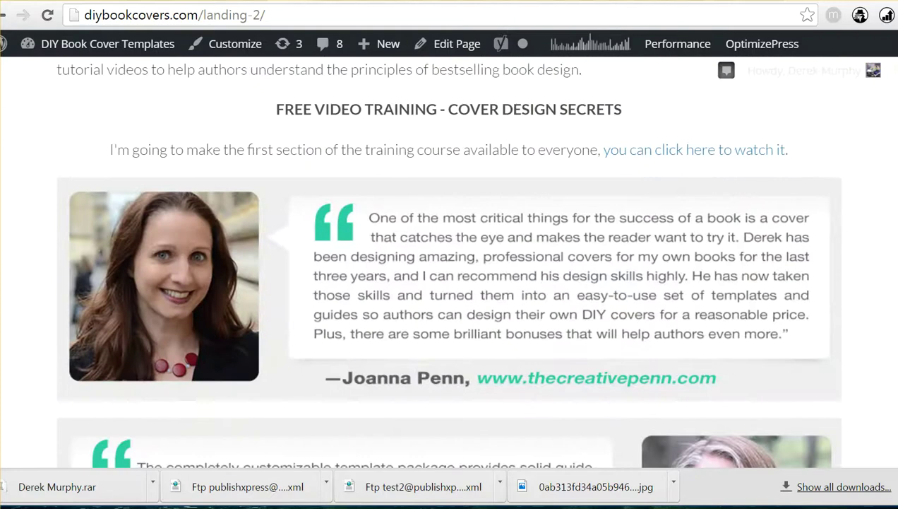
- Examine the sales page's footer with its resources, support and free video links, and return to the page's opening banner
{"action": "scroll", "coordinate": [438, 290], "scroll_direction": "down", "scroll_amount": 15}
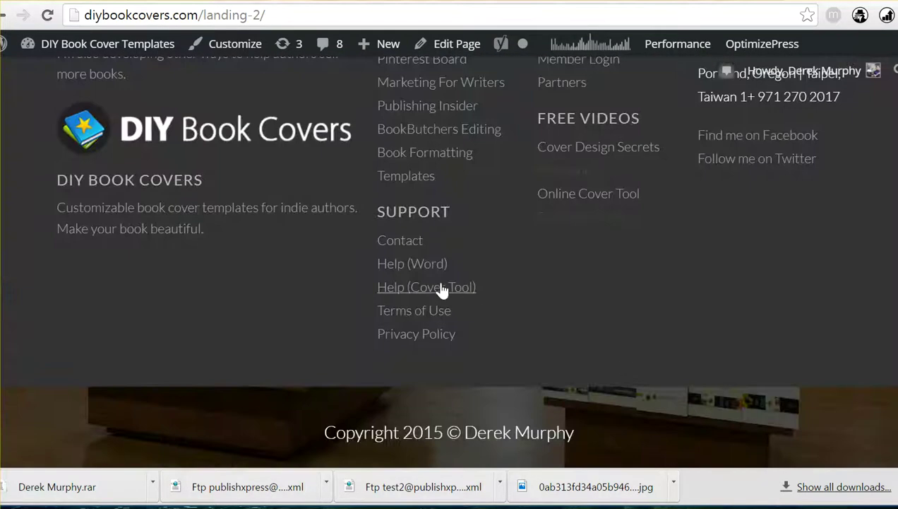
{"action": "scroll", "coordinate": [438, 289], "scroll_direction": "up", "scroll_amount": 1}
{"action": "scroll", "coordinate": [383, 337], "scroll_direction": "down", "scroll_amount": 2}
{"action": "scroll", "coordinate": [321, 314], "scroll_direction": "up", "scroll_amount": 5}
{"action": "scroll", "coordinate": [532, 261], "scroll_direction": "down", "scroll_amount": 4}
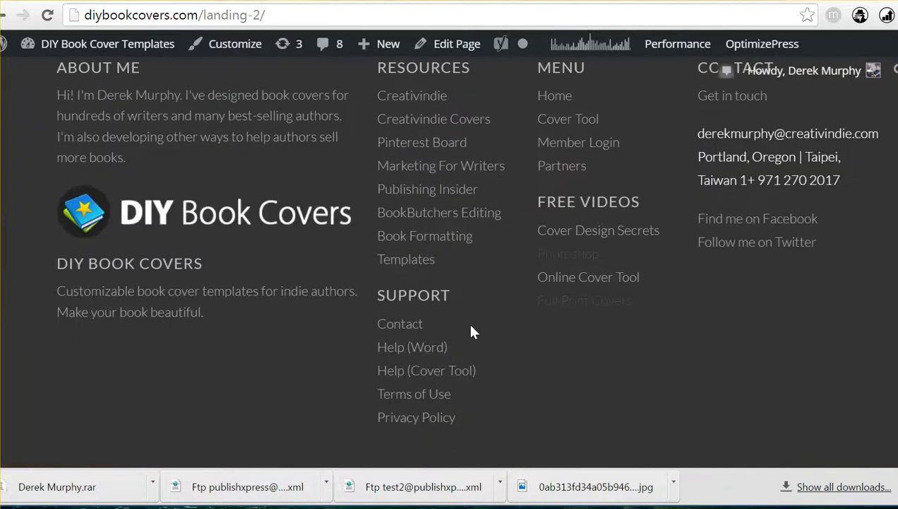
{"action": "scroll", "coordinate": [558, 253], "scroll_direction": "up", "scroll_amount": 10}
{"action": "left_click_drag", "start_coordinate": [896, 212], "coordinate": [892, 55]}
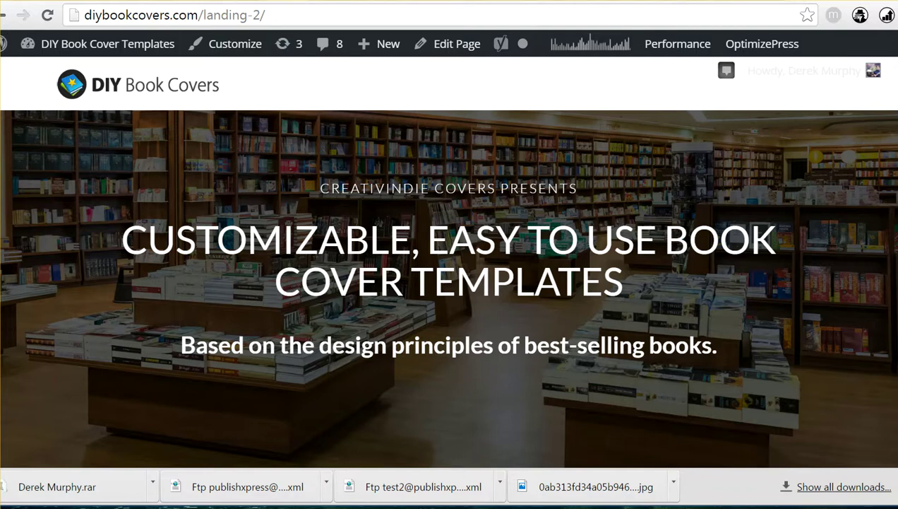
- Check the Master Package upgrade offer in the ClickFunnels page editor and return to the DIY Book Covers sales page
{"action": "left_click", "coordinate": [238, 0]}
{"action": "scroll", "coordinate": [377, 257], "scroll_direction": "up", "scroll_amount": 2}
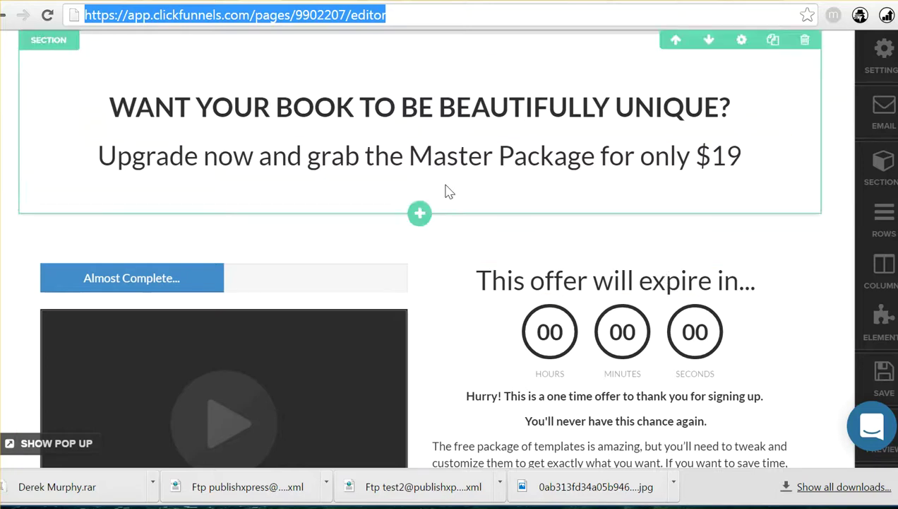
{"action": "key", "text": "ctrl+Tab"}
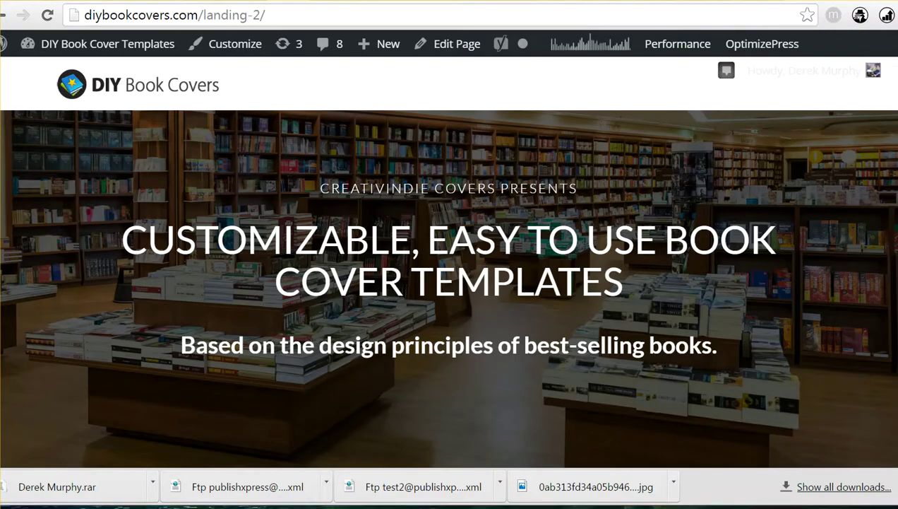
{"action": "left_click", "coordinate": [755, 503]}
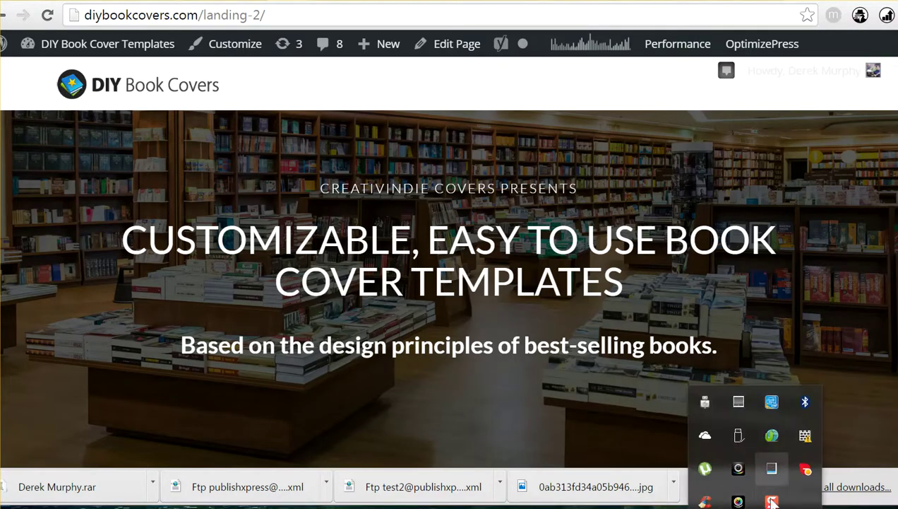
{"action": "mouse_move", "coordinate": [763, 44]}
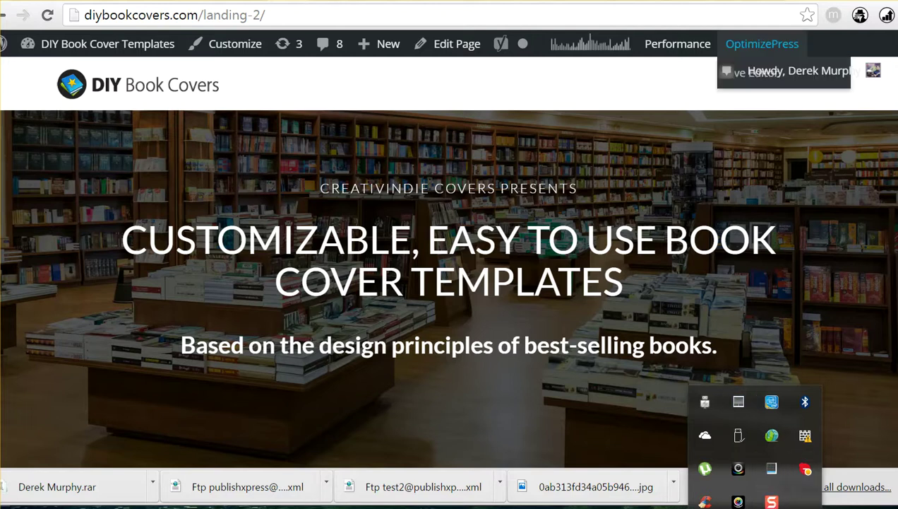